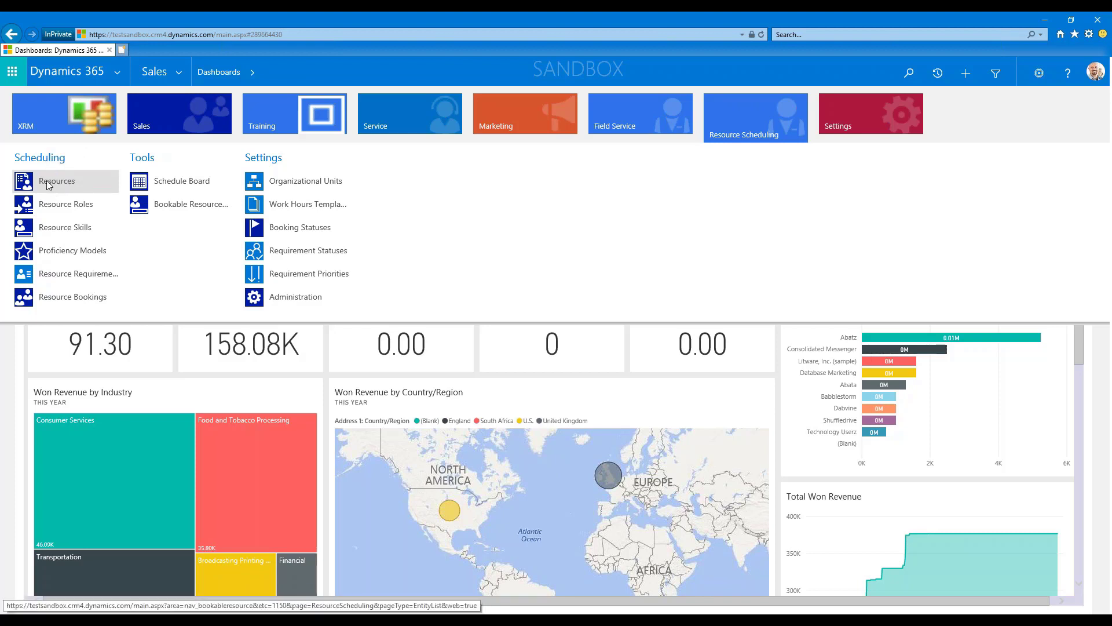
Open the first User-type record in the list of bookable resources and go to its Common section.
click(49, 185)
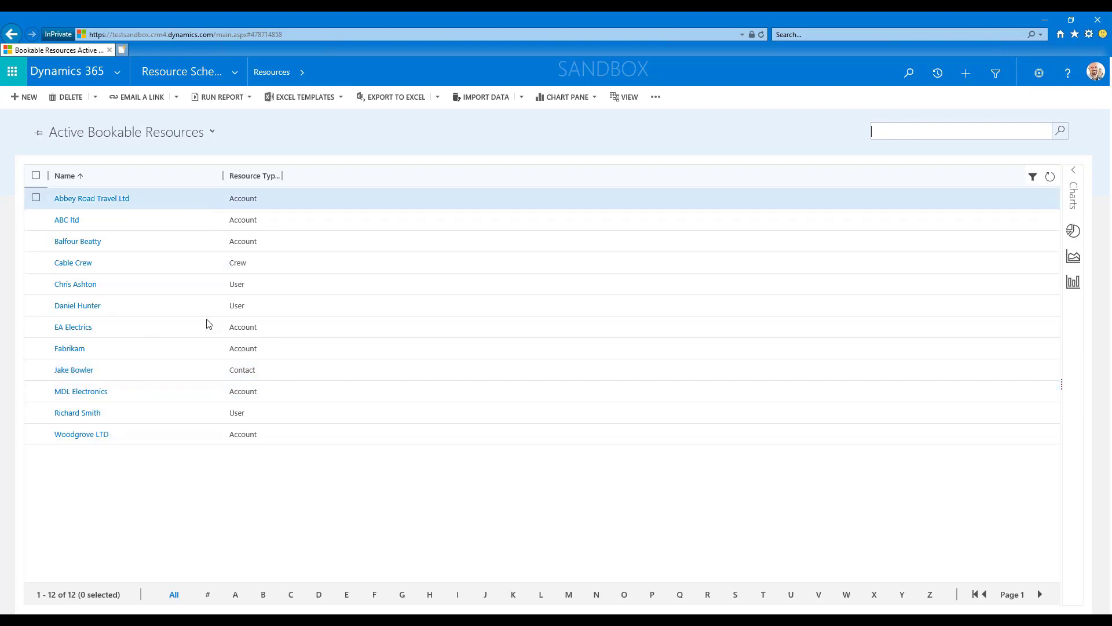
click(71, 285)
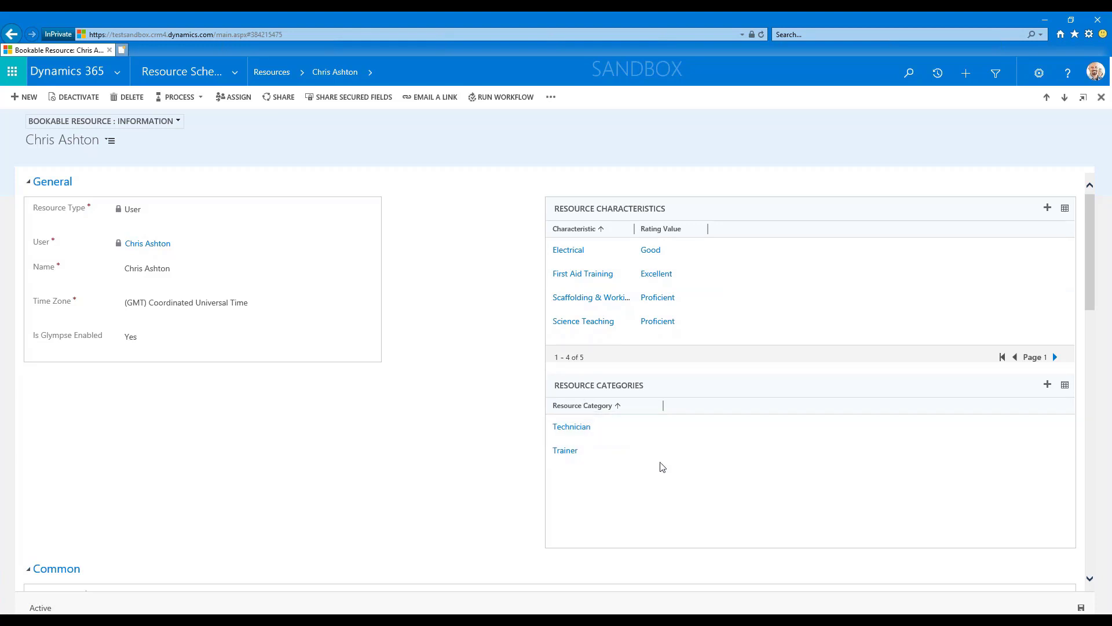
scroll(426, 449, down, 2)
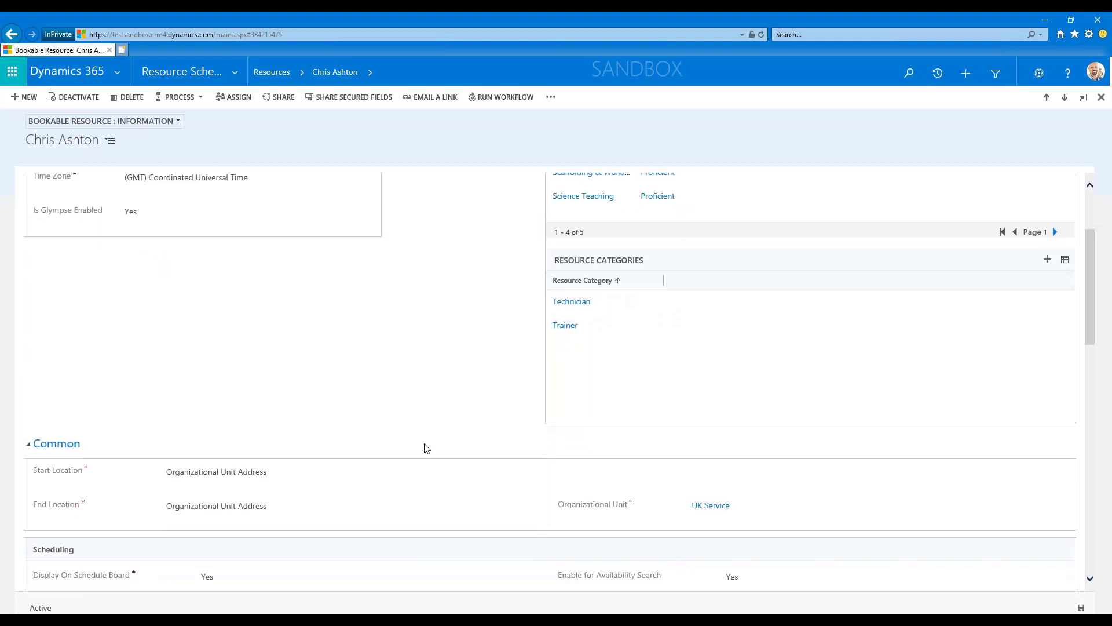
Try Resource Address as the resource's start location, and restore Organizational Unit Address.
click(208, 475)
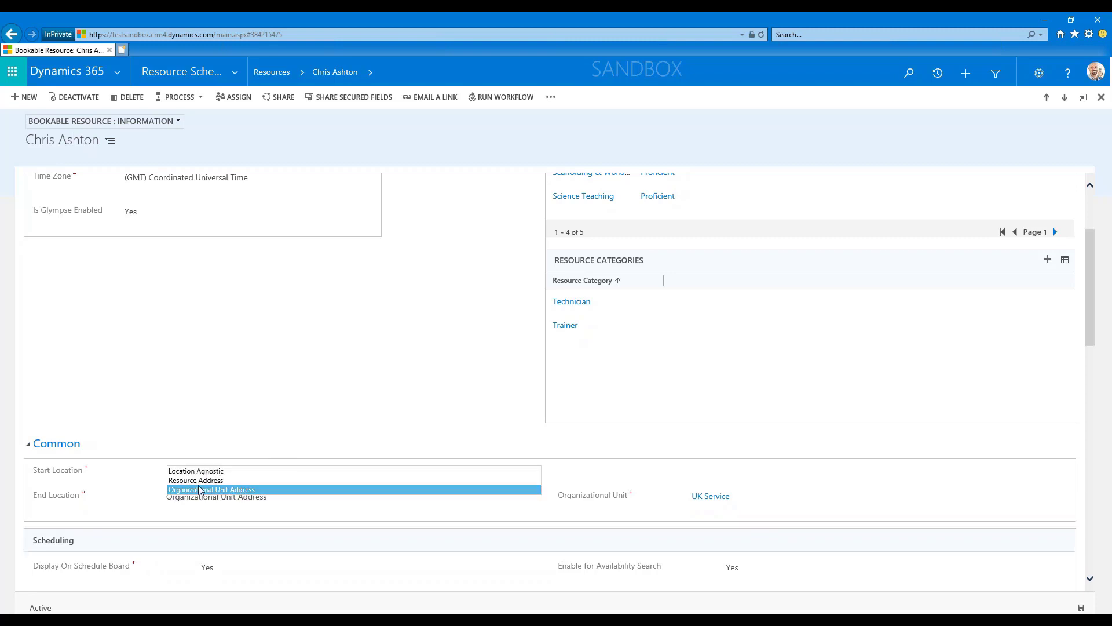
click(198, 481)
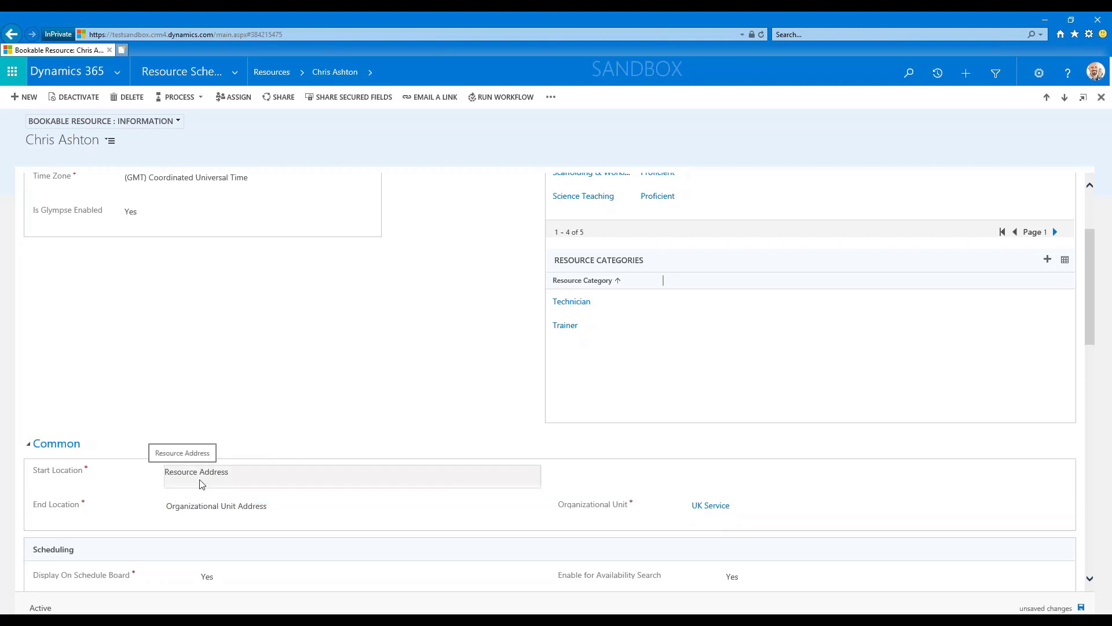
click(201, 484)
click(199, 490)
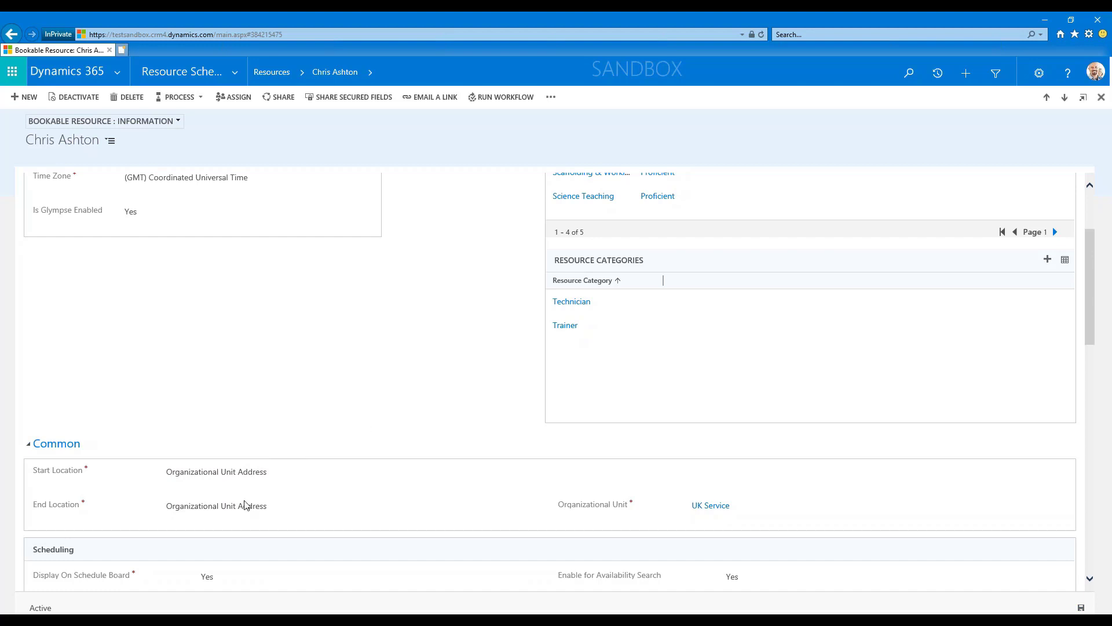
Open the list of resource skills in the Resource Scheduling area.
scroll(201, 224, up, 3)
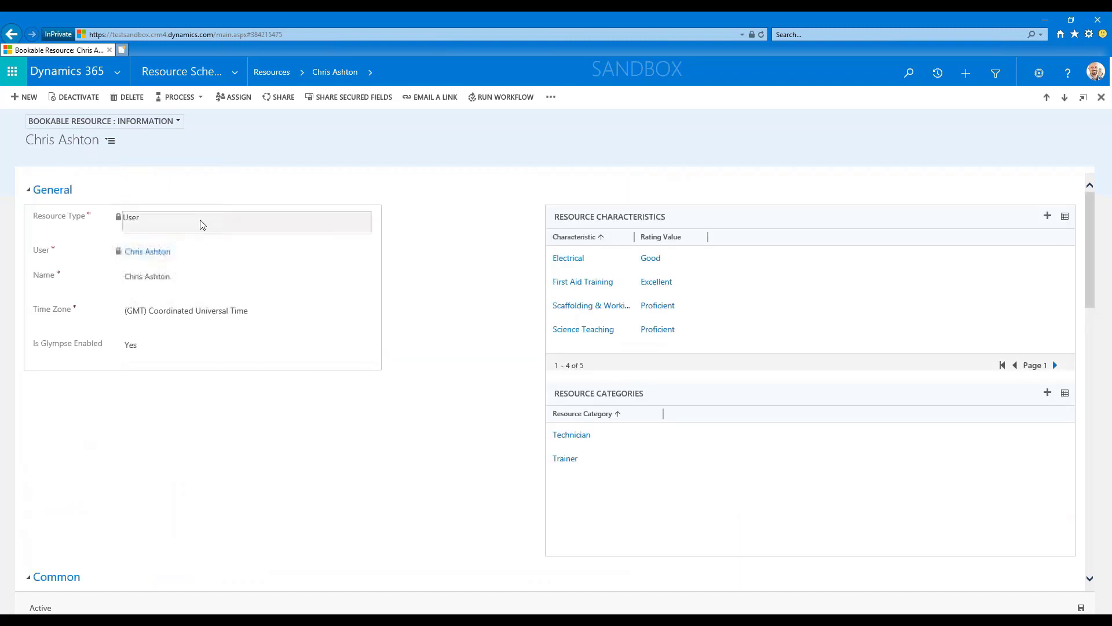
click(251, 73)
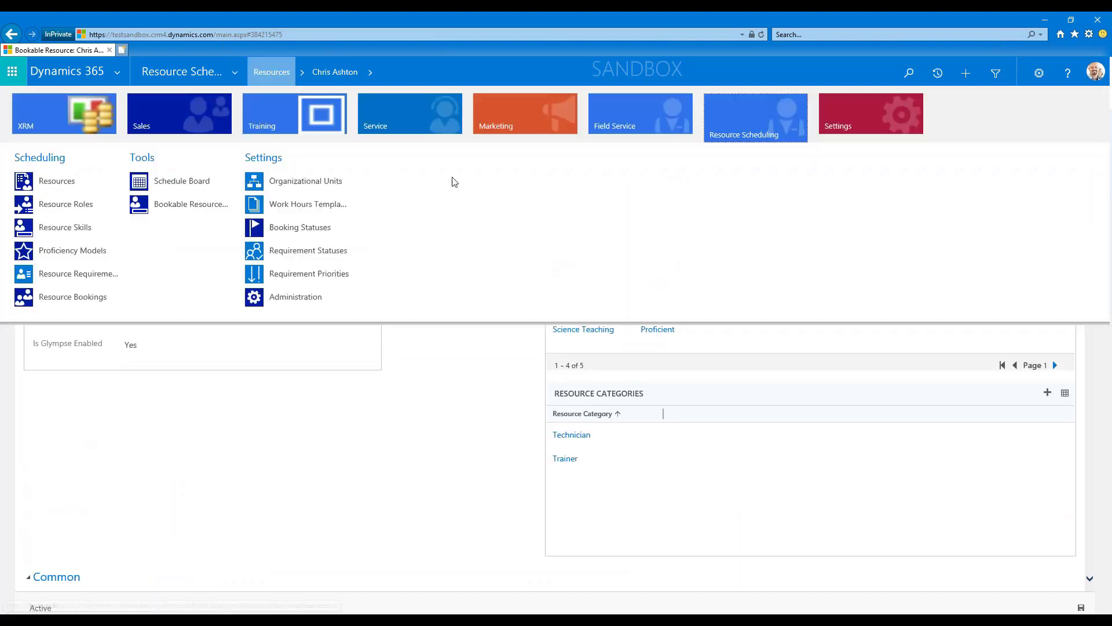
click(621, 427)
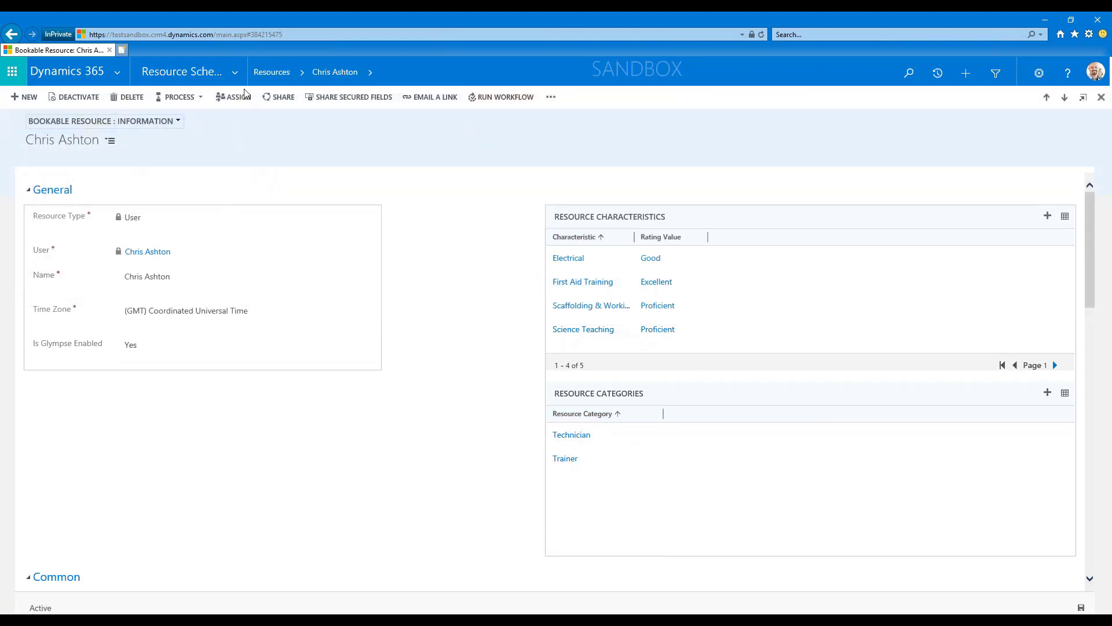
click(237, 73)
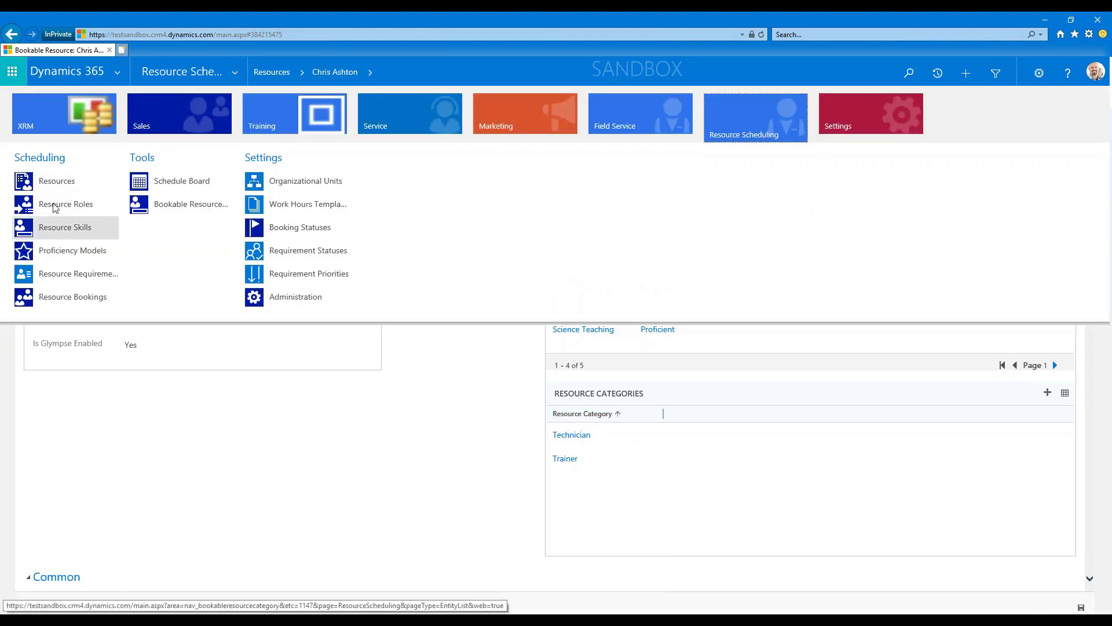
click(58, 231)
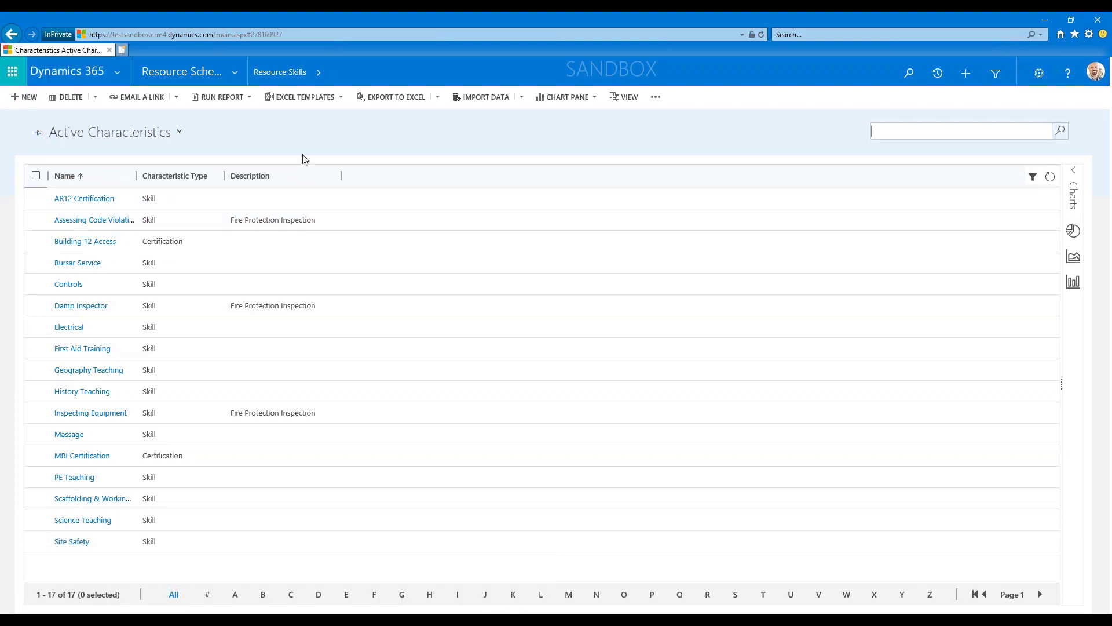
click(302, 138)
click(237, 71)
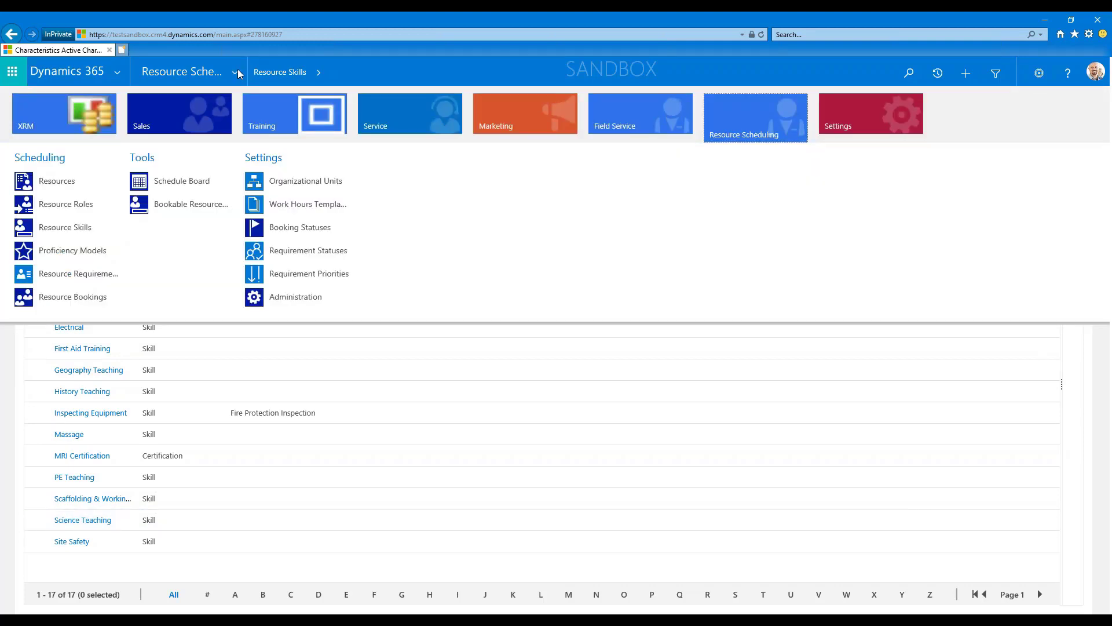
click(1068, 353)
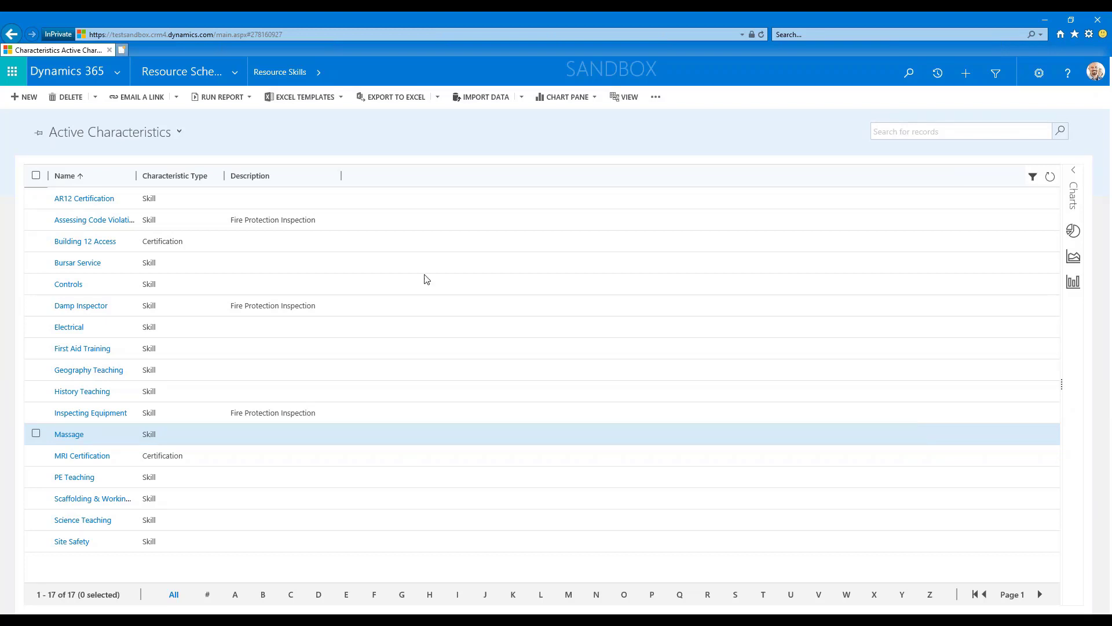
click(239, 75)
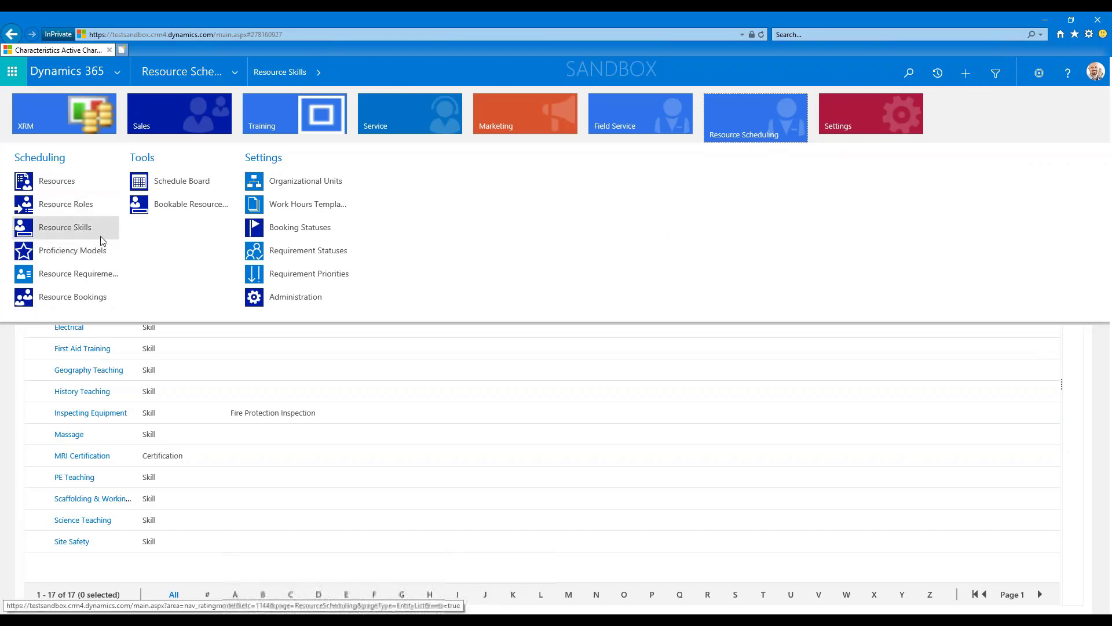
click(754, 478)
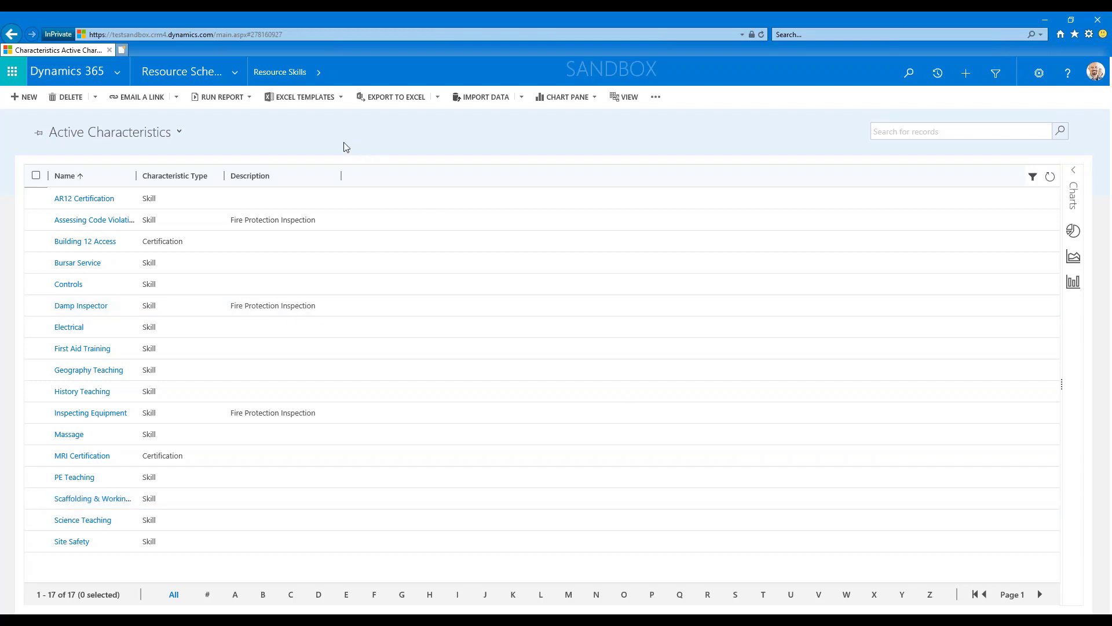
Open the Bowlers PLC account from the recent records and expand its Scheduling section.
click(938, 73)
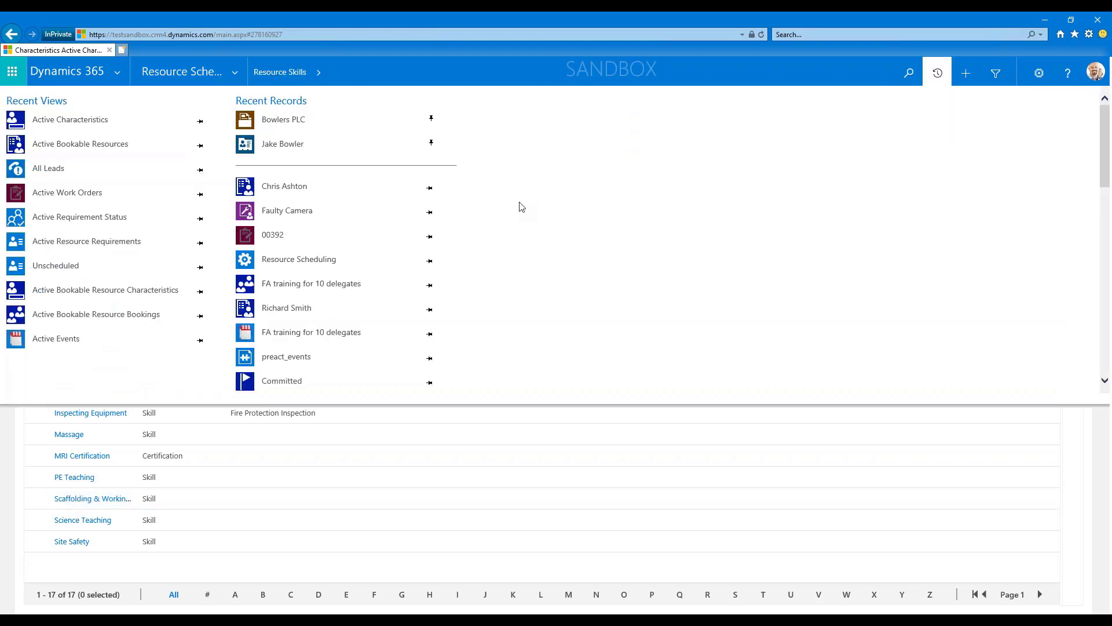
click(278, 121)
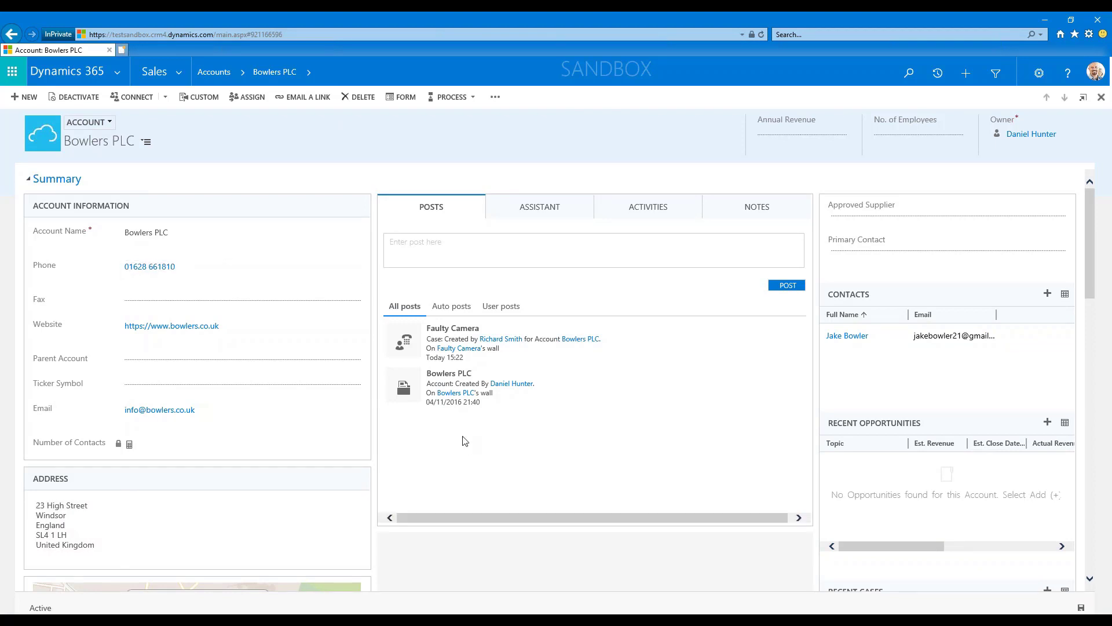
scroll(475, 441, down, 5)
scroll(475, 441, down, 10)
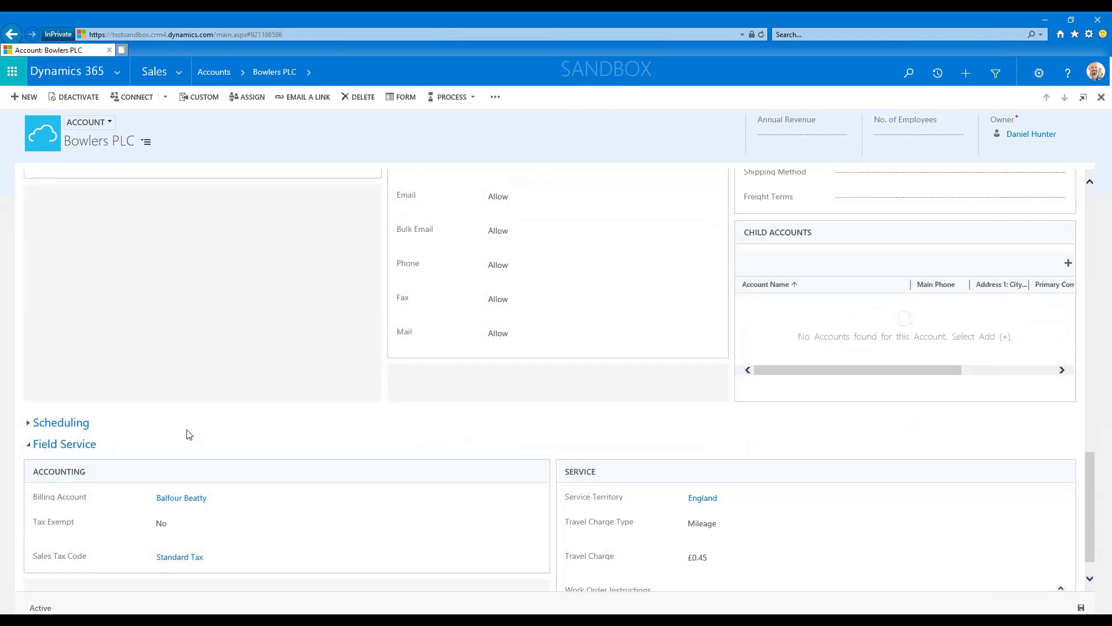
click(196, 423)
scroll(380, 407, down, 1)
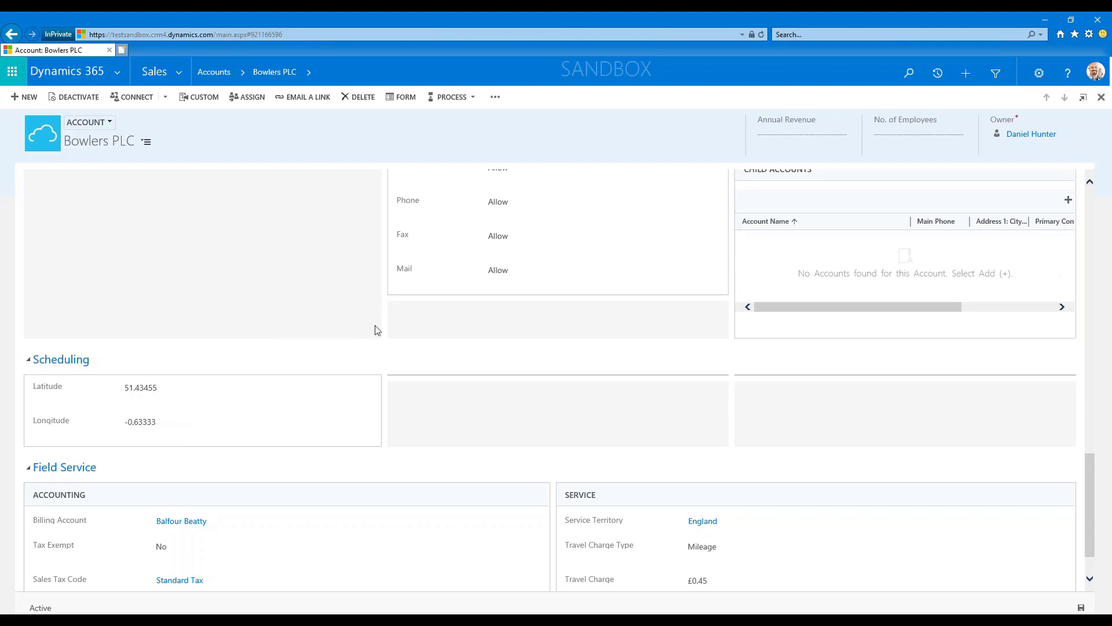
Look over the additional commands and the Field Service details of the Bowlers PLC account.
click(496, 98)
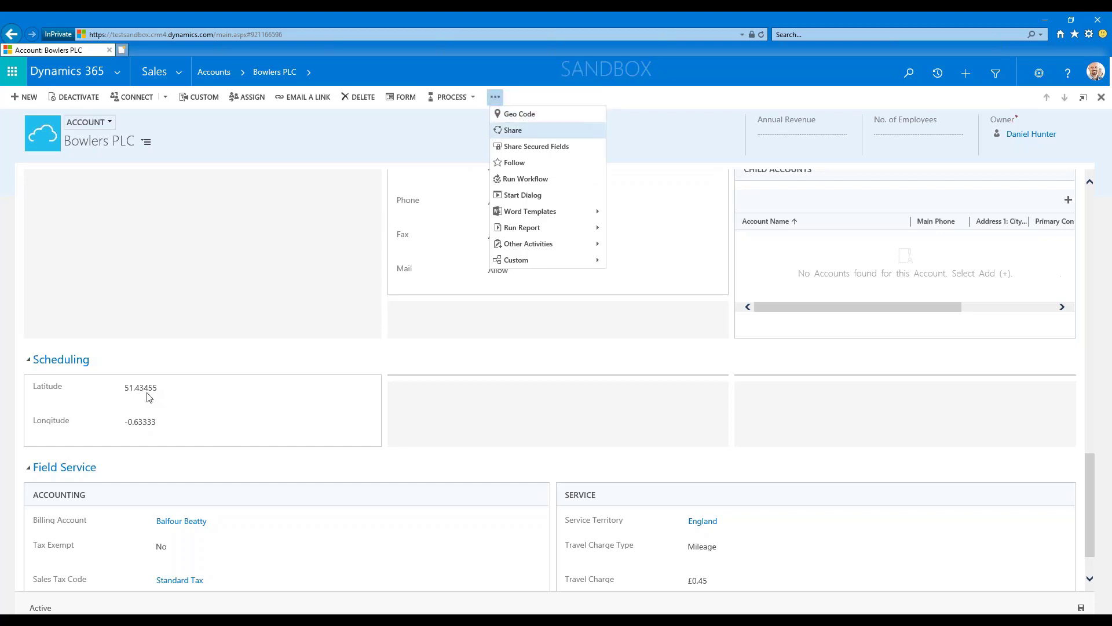
click(423, 465)
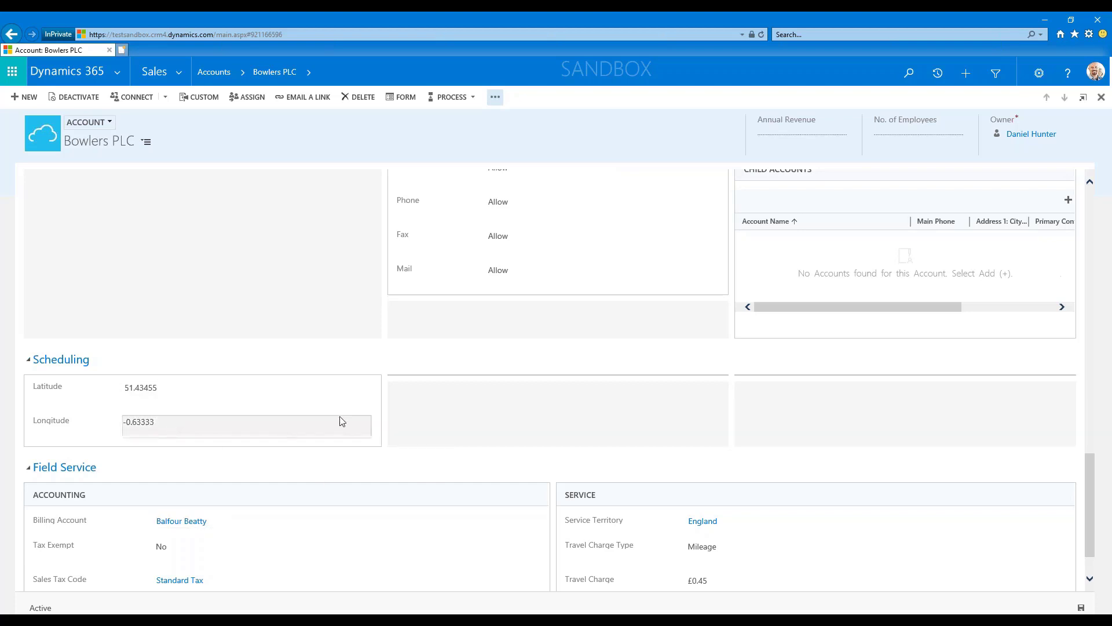
scroll(546, 446, down, 2)
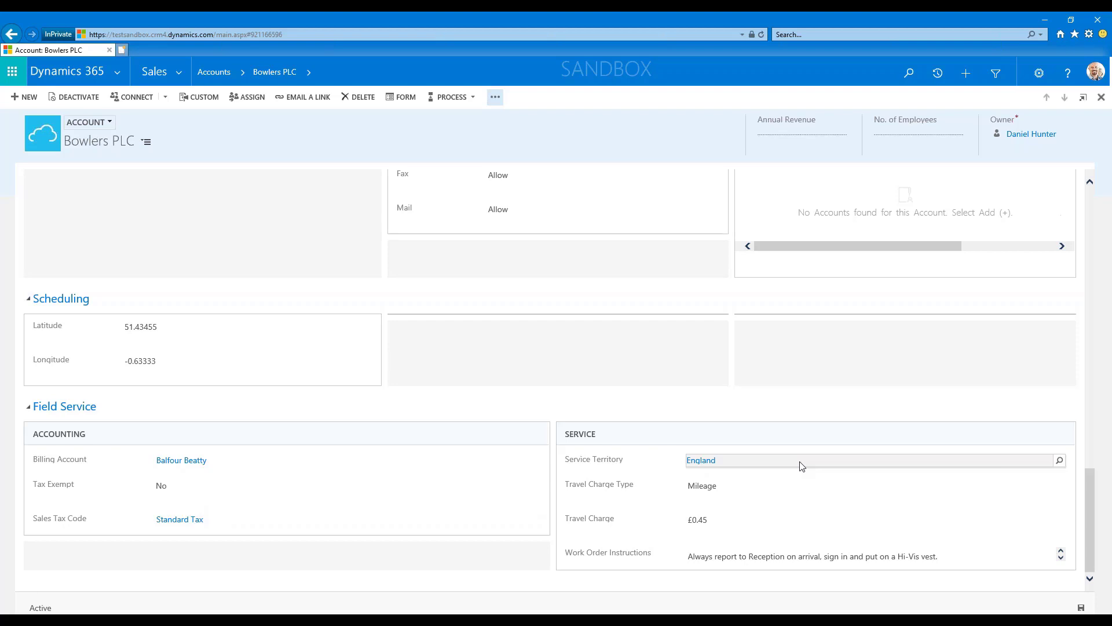
Open the Faulty Camera case from the account's recent cases.
scroll(863, 398, up, 6)
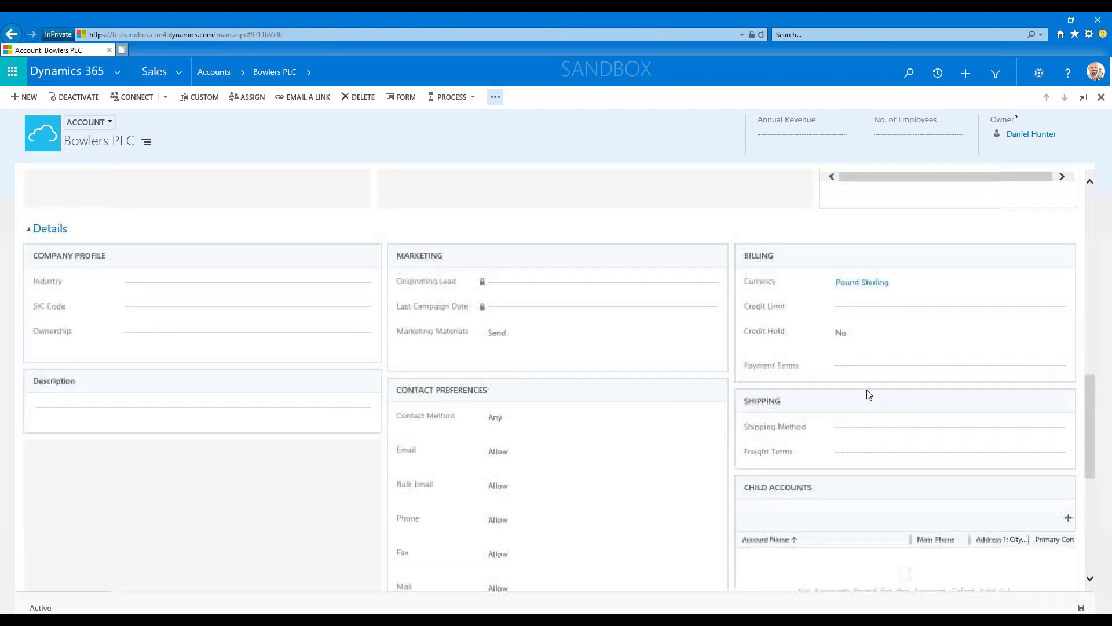
scroll(934, 389, up, 6)
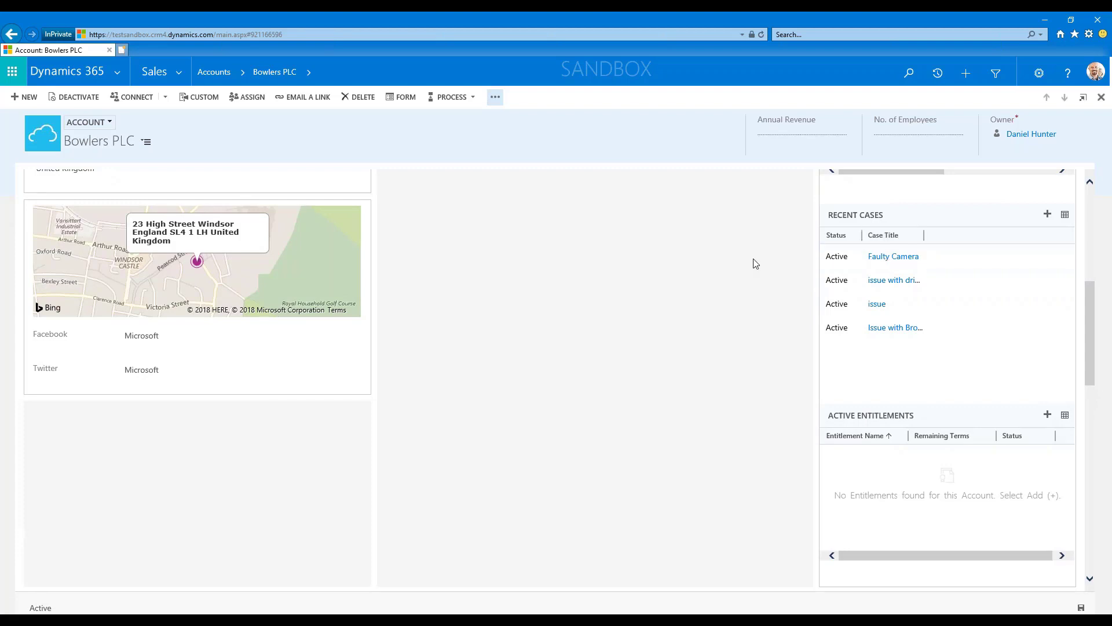
scroll(664, 356, up, 4)
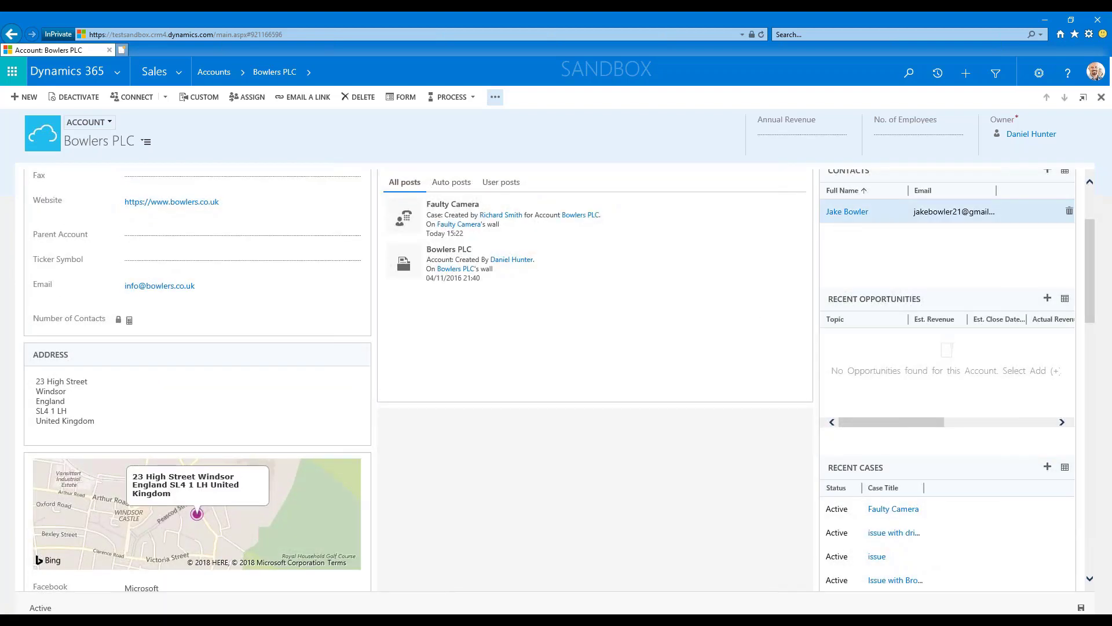
click(901, 510)
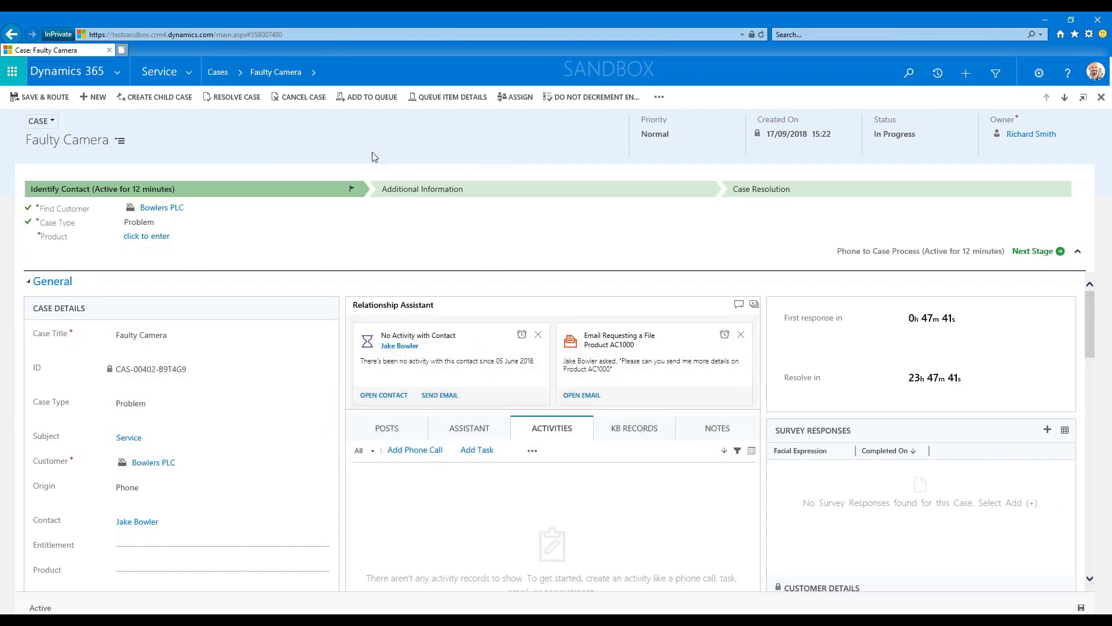
Set the case's product to F-95 Security Camera and advance the case process to the next stage.
click(149, 242)
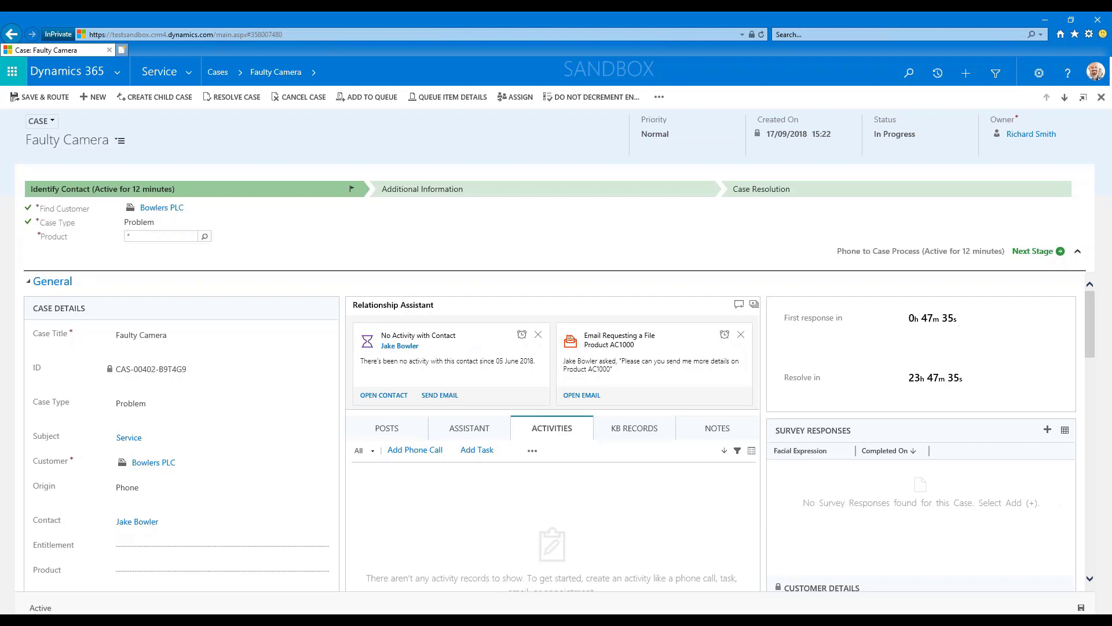
text(*95)
click(205, 237)
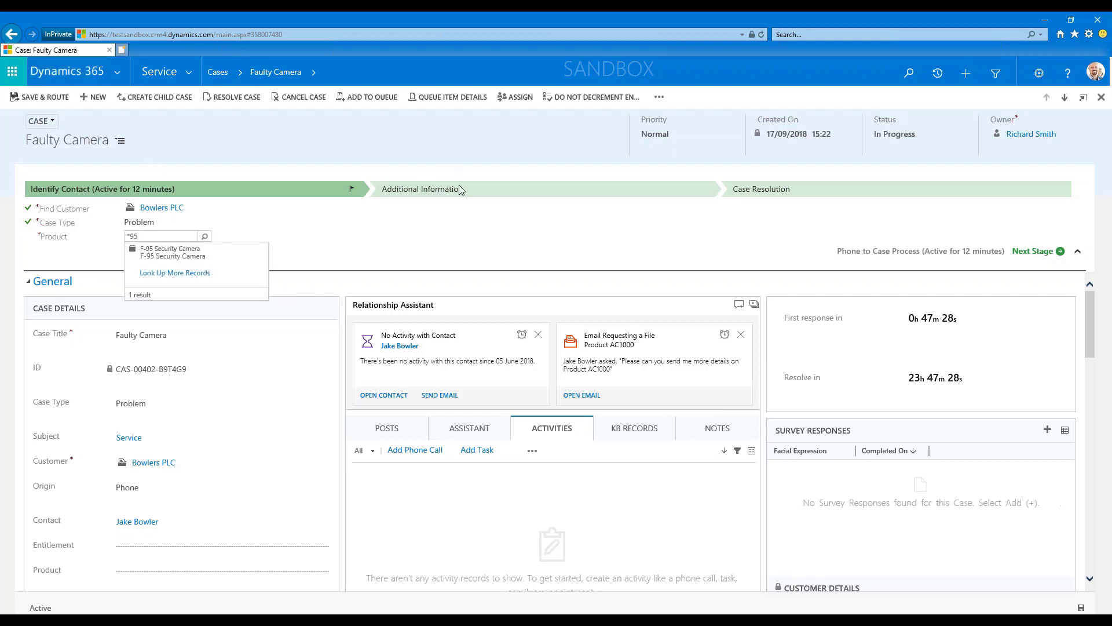
click(155, 252)
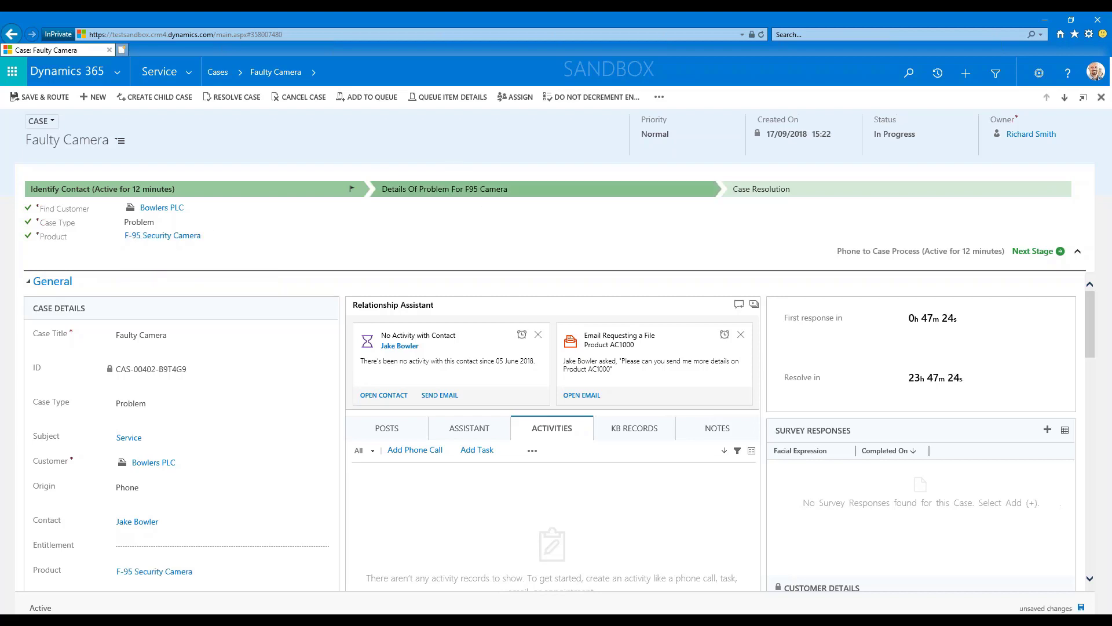
click(1033, 254)
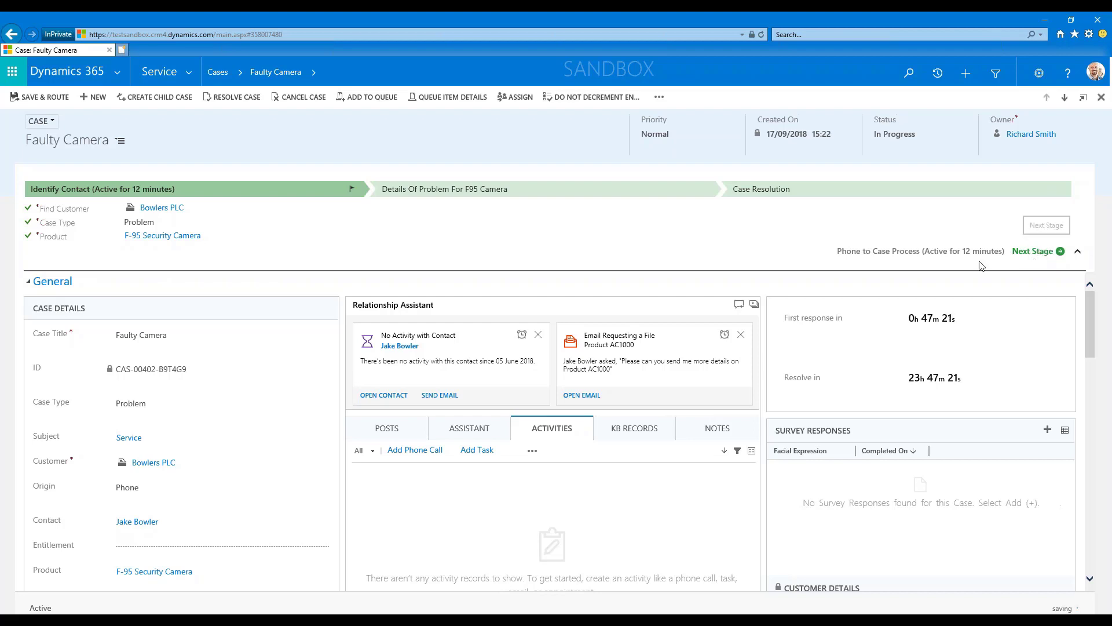
click(1045, 252)
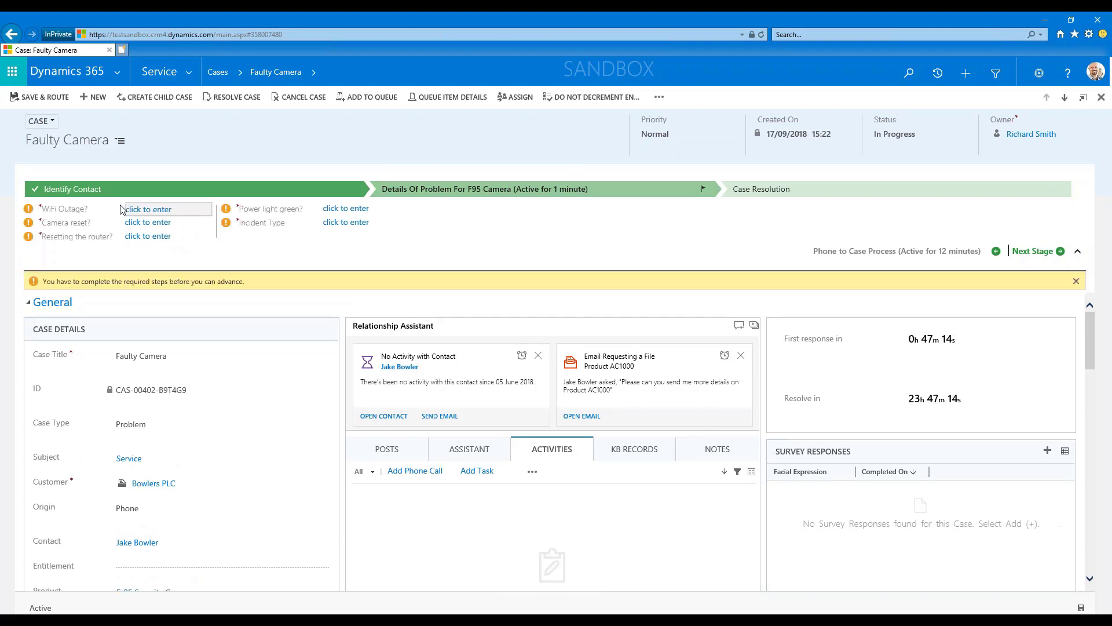
Answer No to WiFi Outage and Yes to Camera reset in the F95 camera problem details.
click(163, 212)
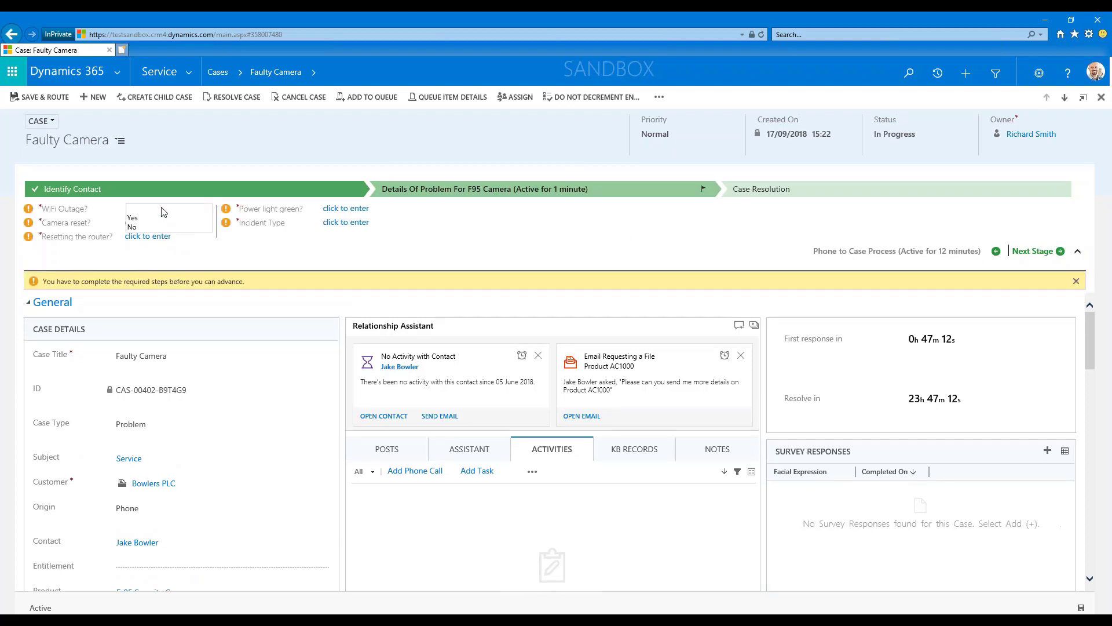
click(129, 213)
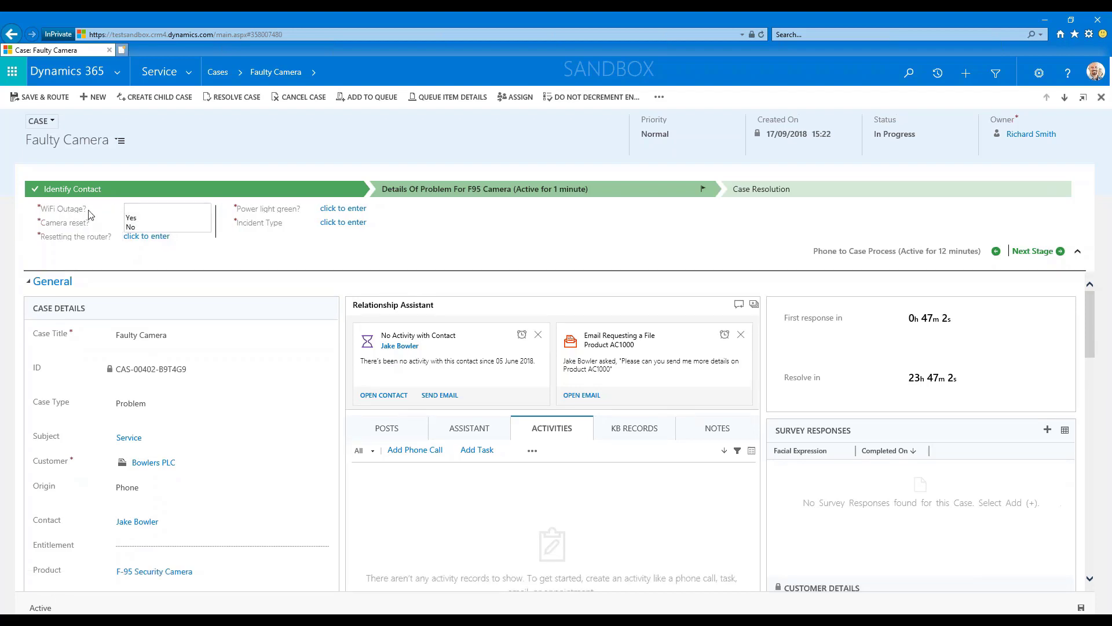
click(131, 226)
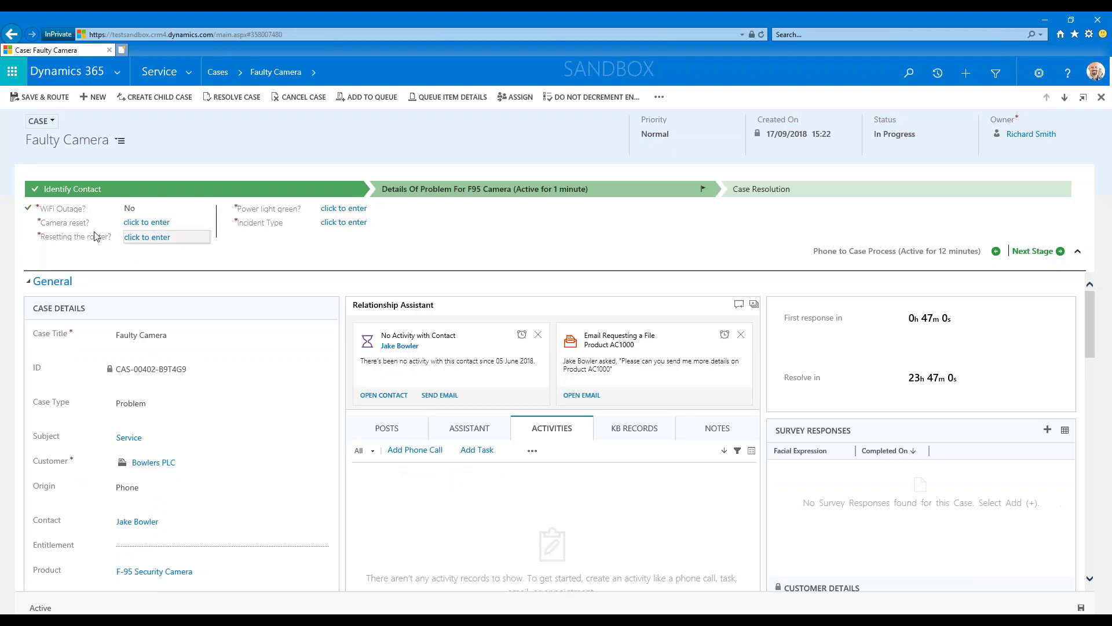
click(138, 224)
click(138, 223)
click(139, 230)
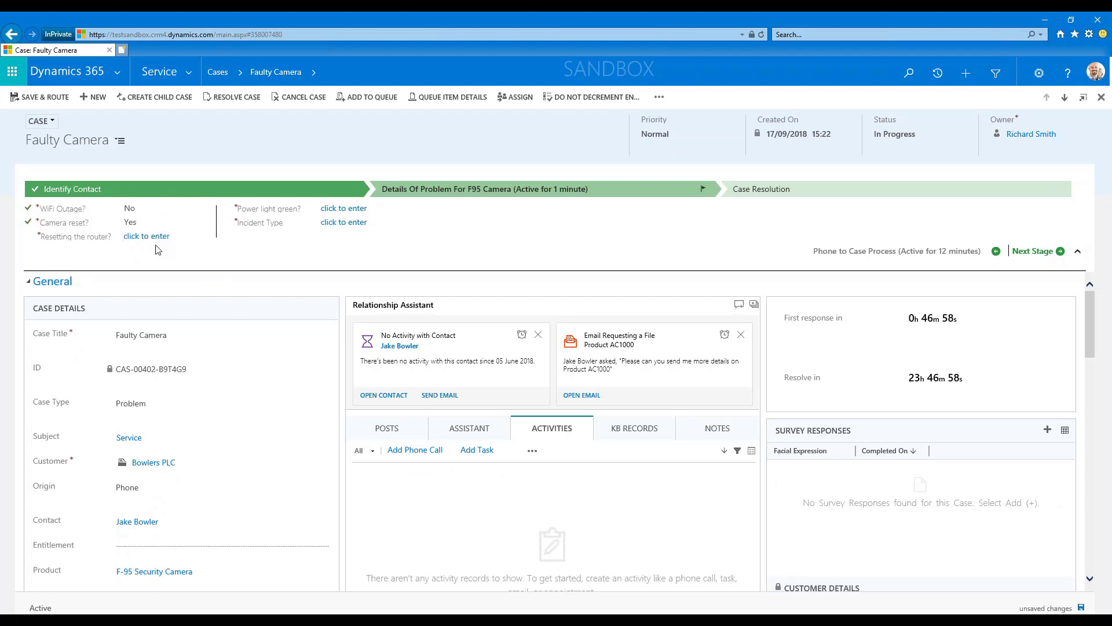
Answer Yes to Resetting the router and Power light green in the F95 camera problem details, and save the case.
click(153, 238)
click(140, 245)
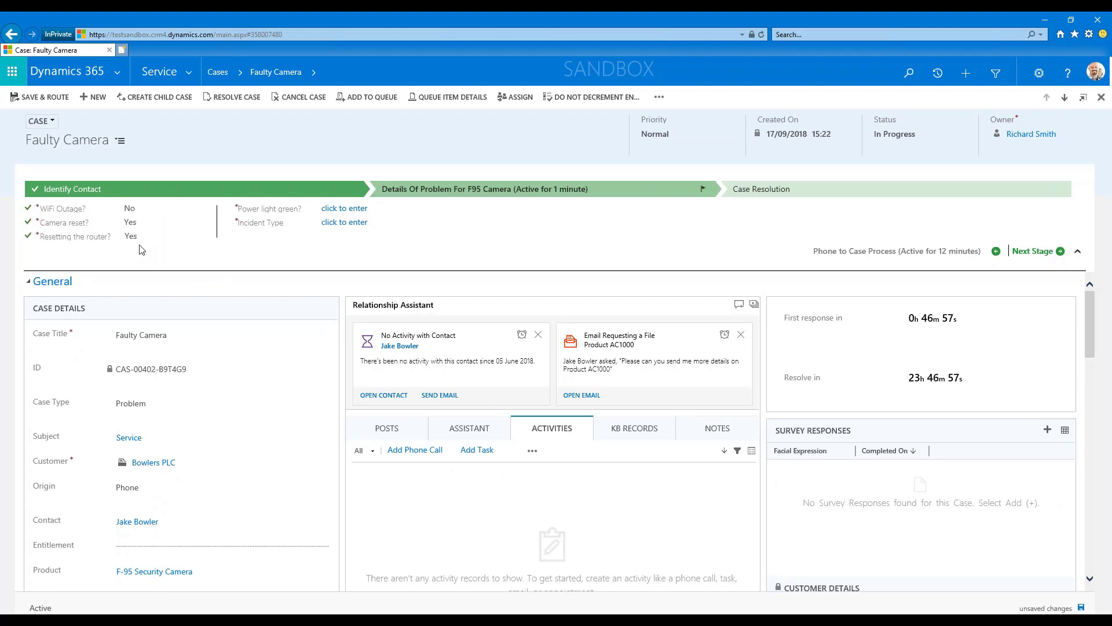
click(350, 211)
click(348, 218)
click(1082, 608)
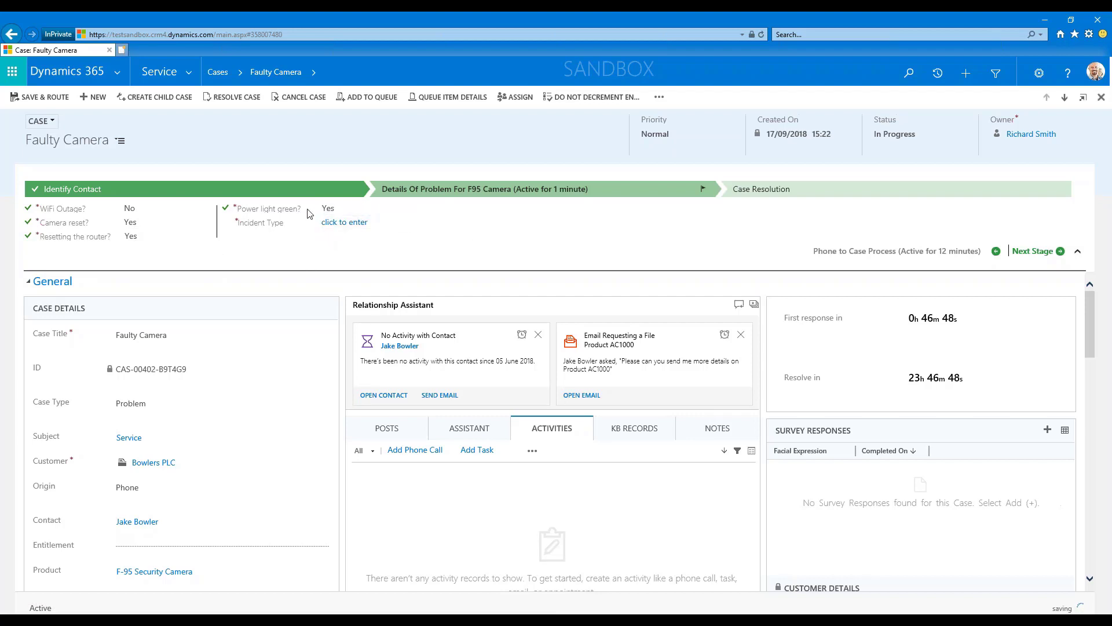
Set the case's Incident Type to Camera Down and save the case.
click(330, 224)
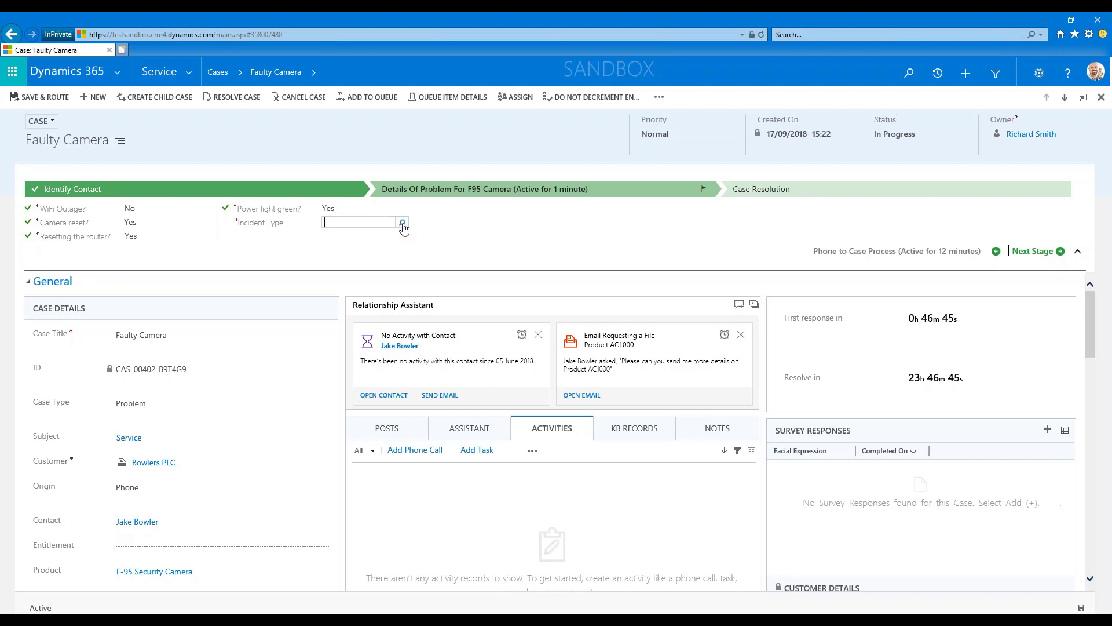
click(403, 225)
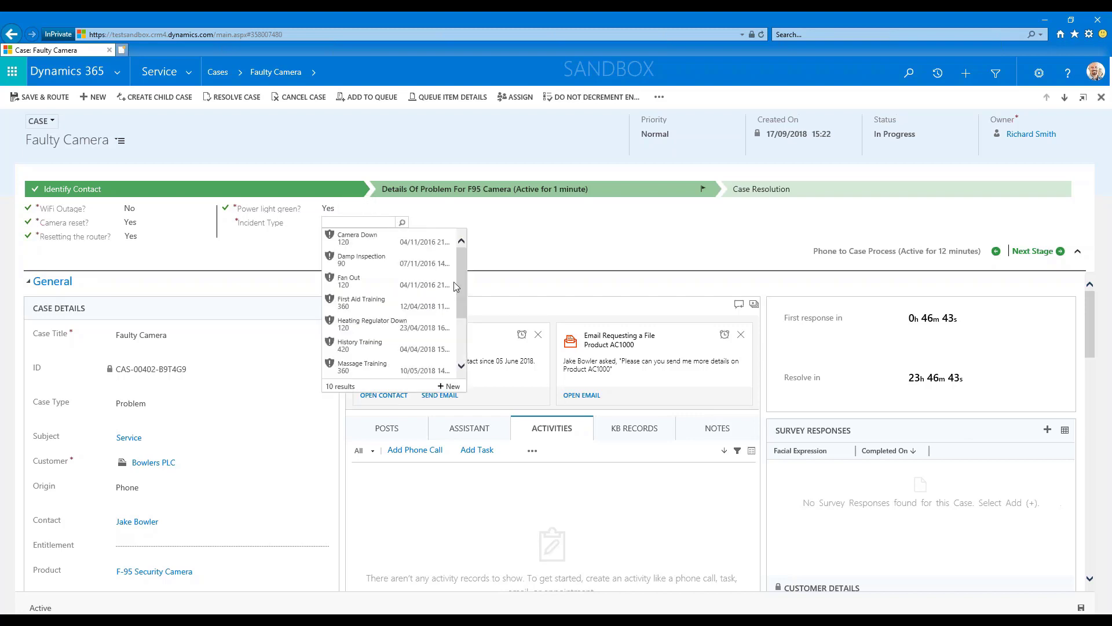
click(347, 241)
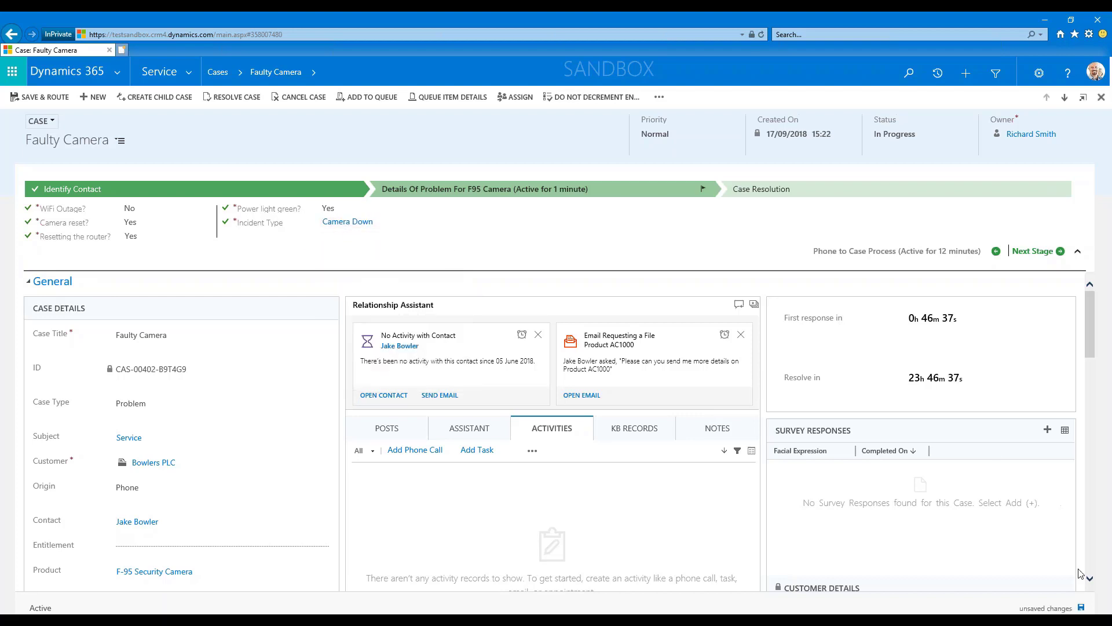
click(1081, 608)
Convert the Faulty Camera case to a work order and open the new work order.
click(660, 97)
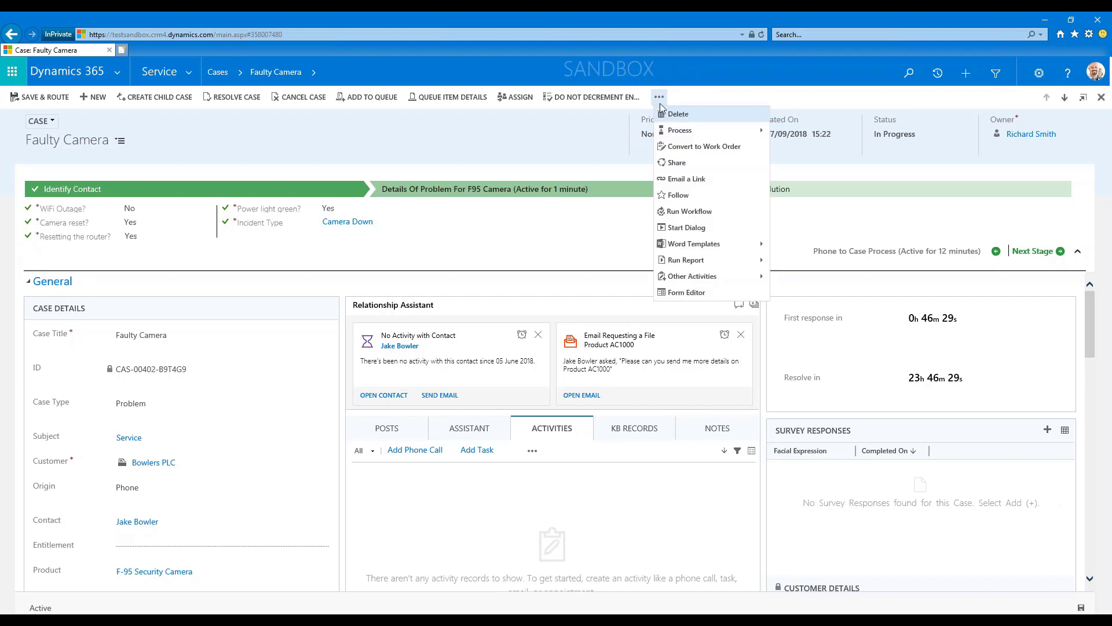
click(707, 148)
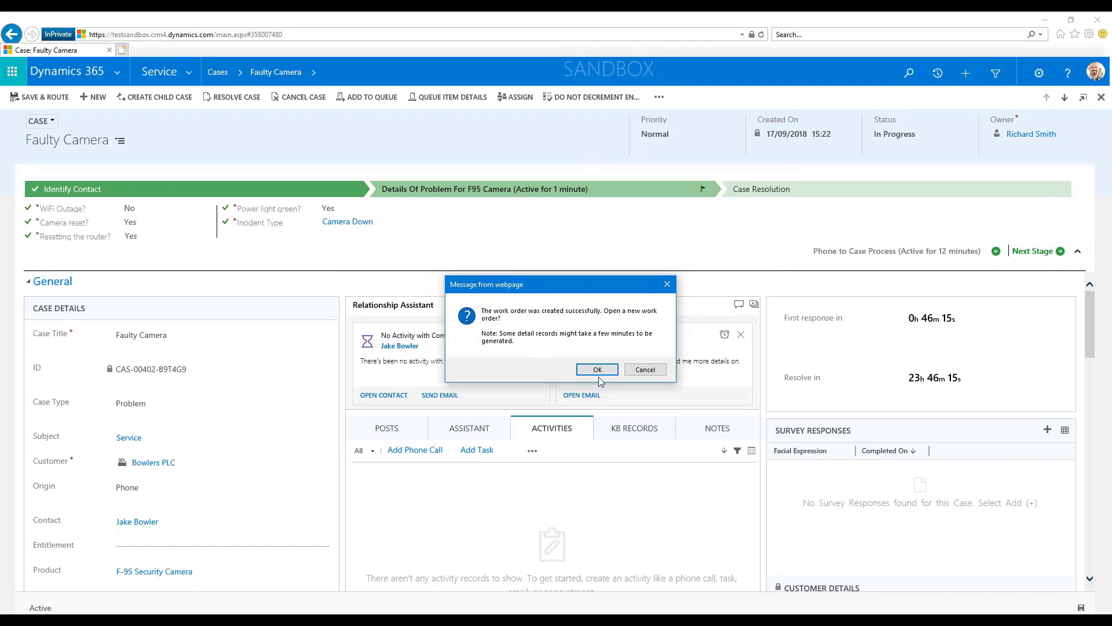
click(598, 370)
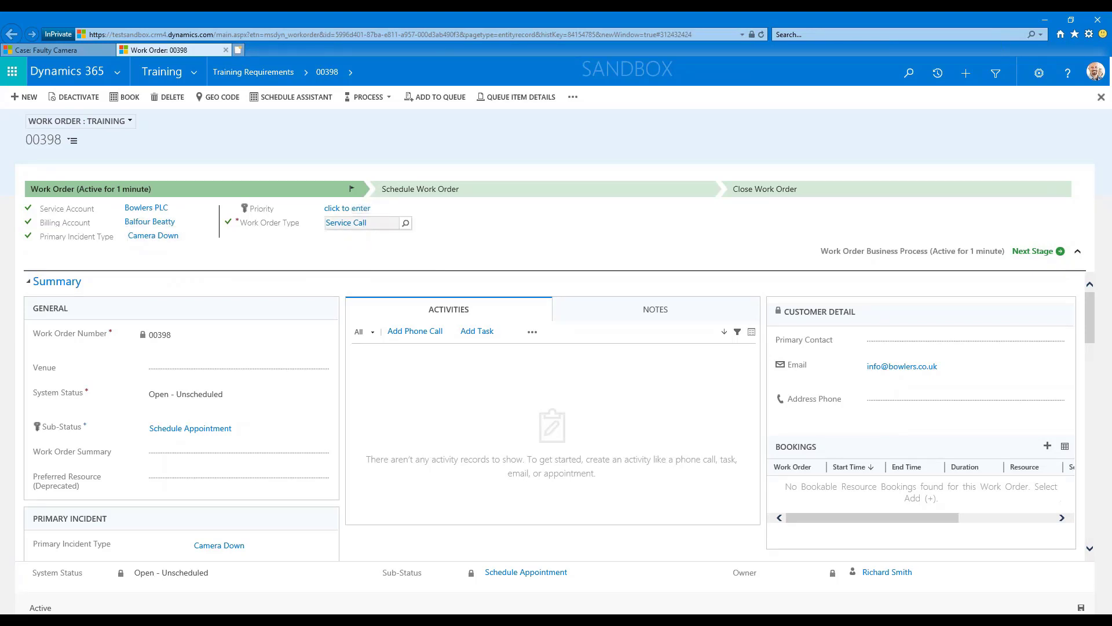
Set the work order's priority to Urgent, save it, and advance its process to the Schedule Work Order stage.
click(405, 211)
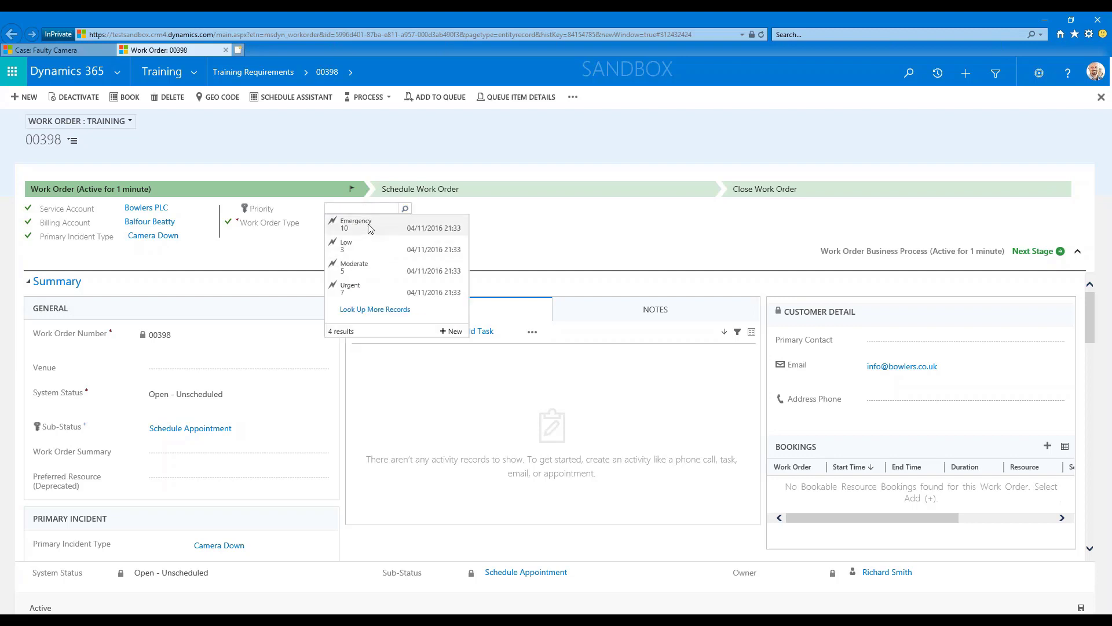
click(361, 289)
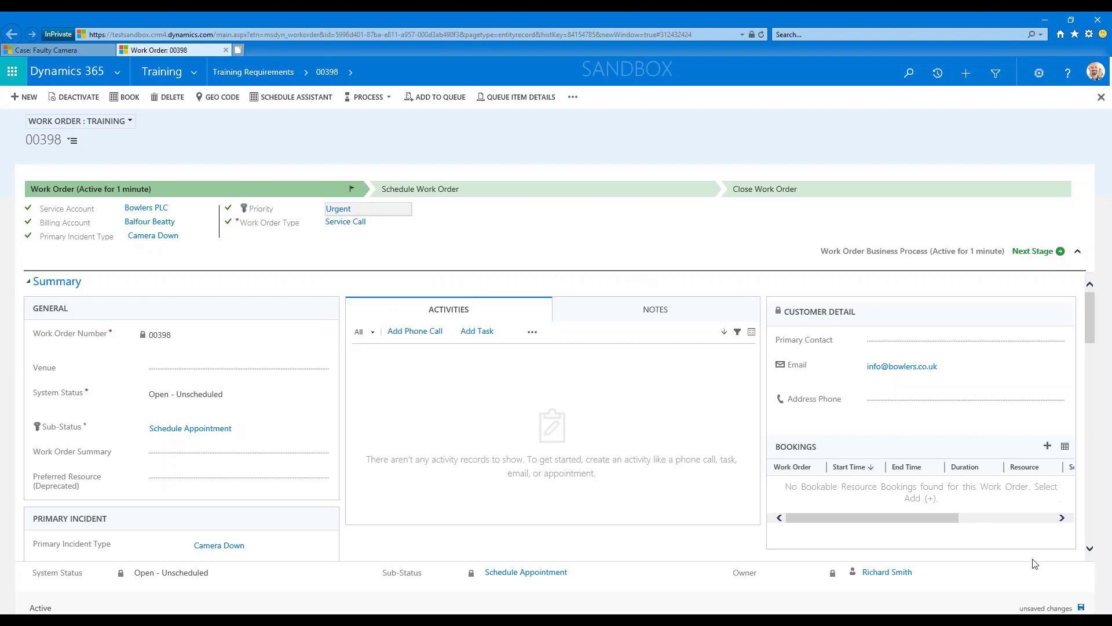
click(1082, 608)
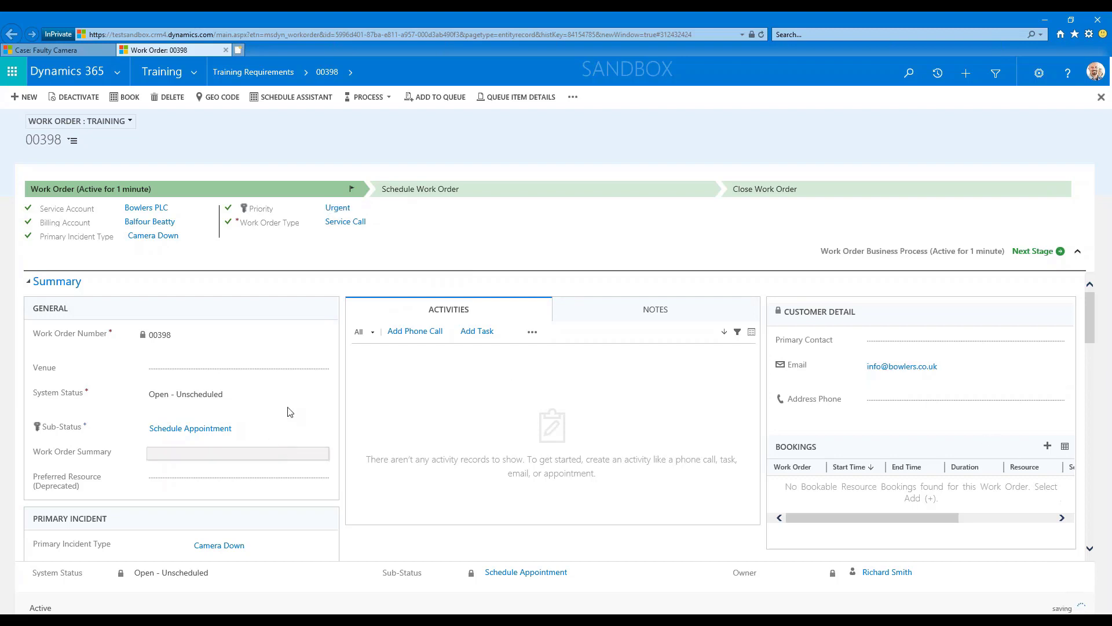
scroll(301, 400, down, 1)
click(1039, 255)
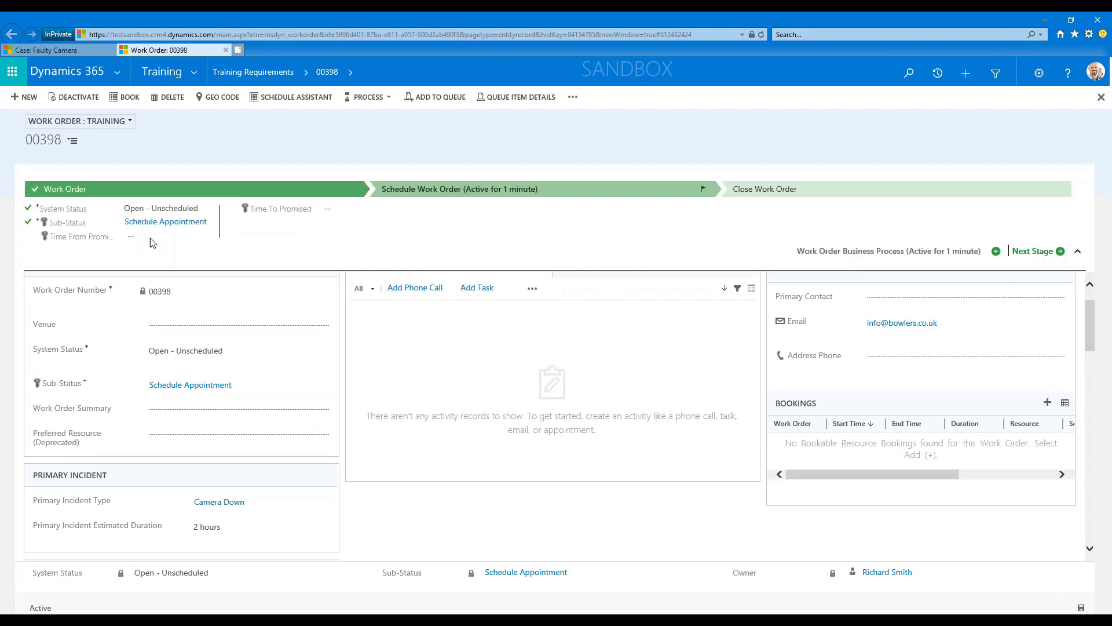
Set Time From Promised to 17/09/2018 08:00 and Time To Promised to 24/09/2018 08:00, and save the work order.
click(148, 240)
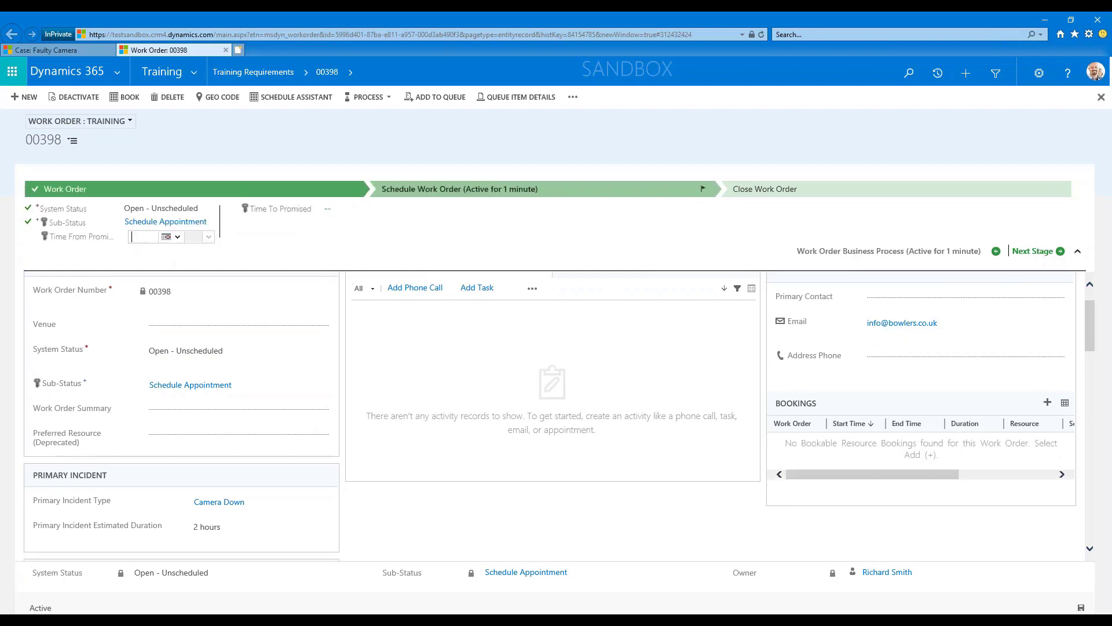
click(168, 237)
click(202, 347)
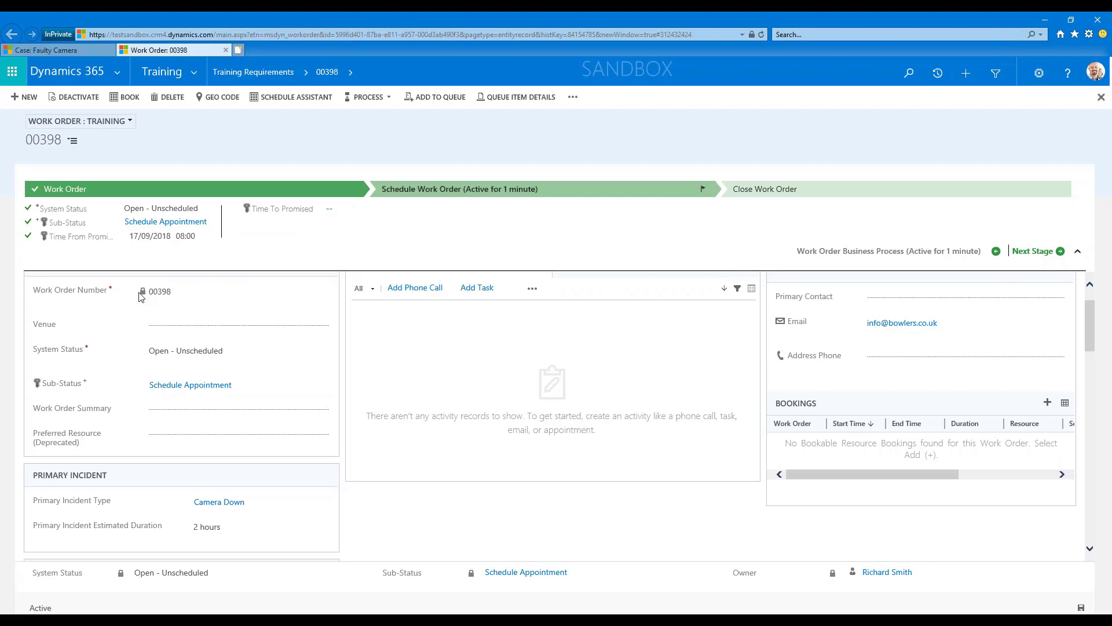
click(341, 210)
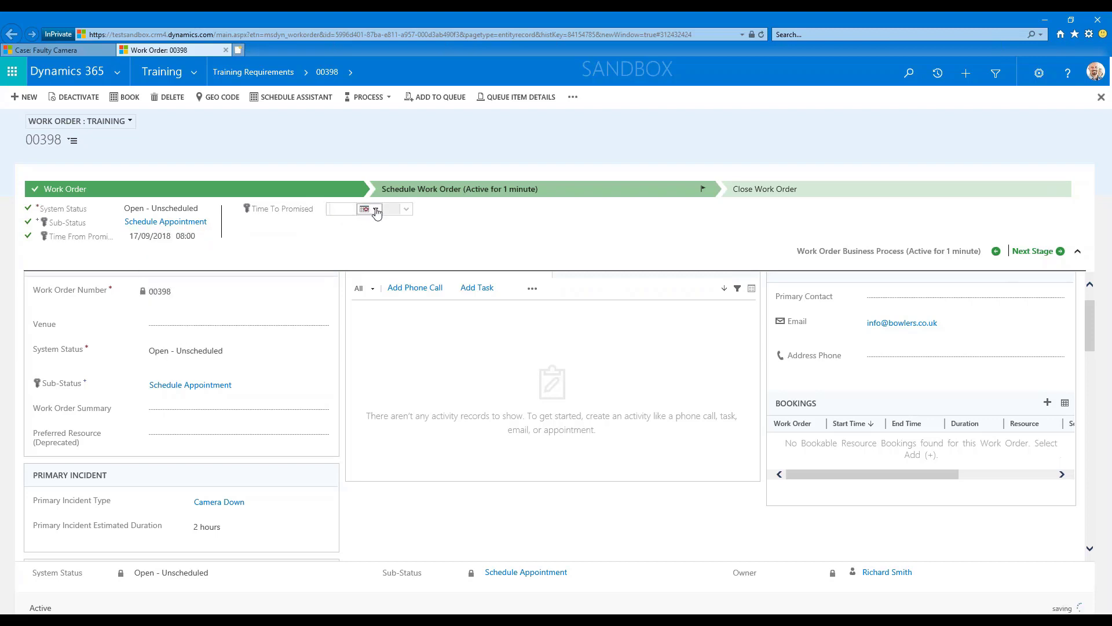
click(375, 210)
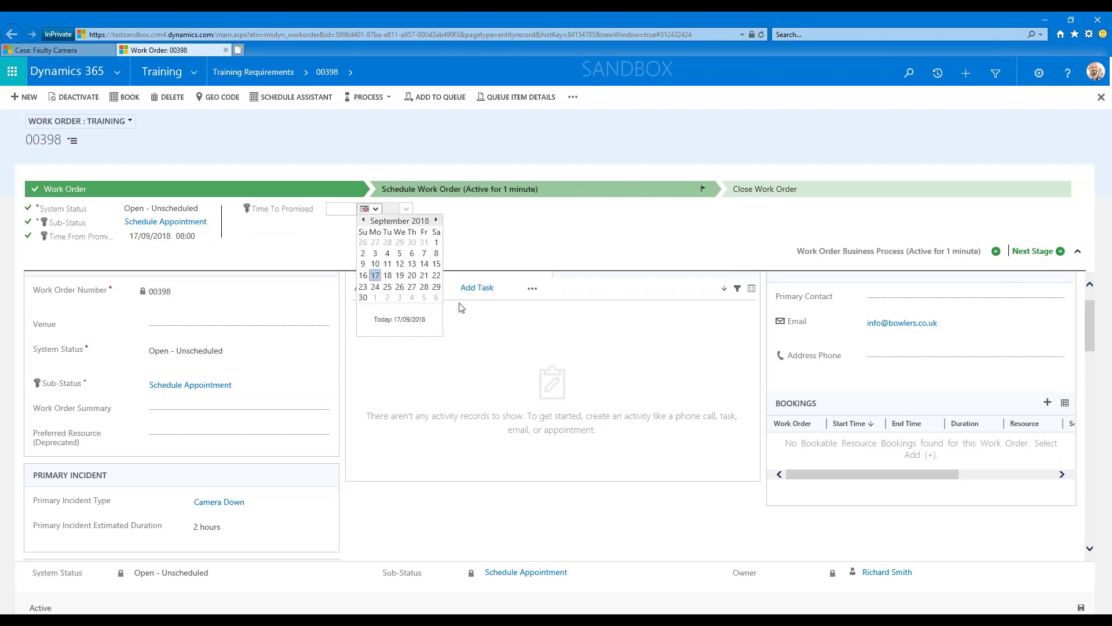
click(376, 287)
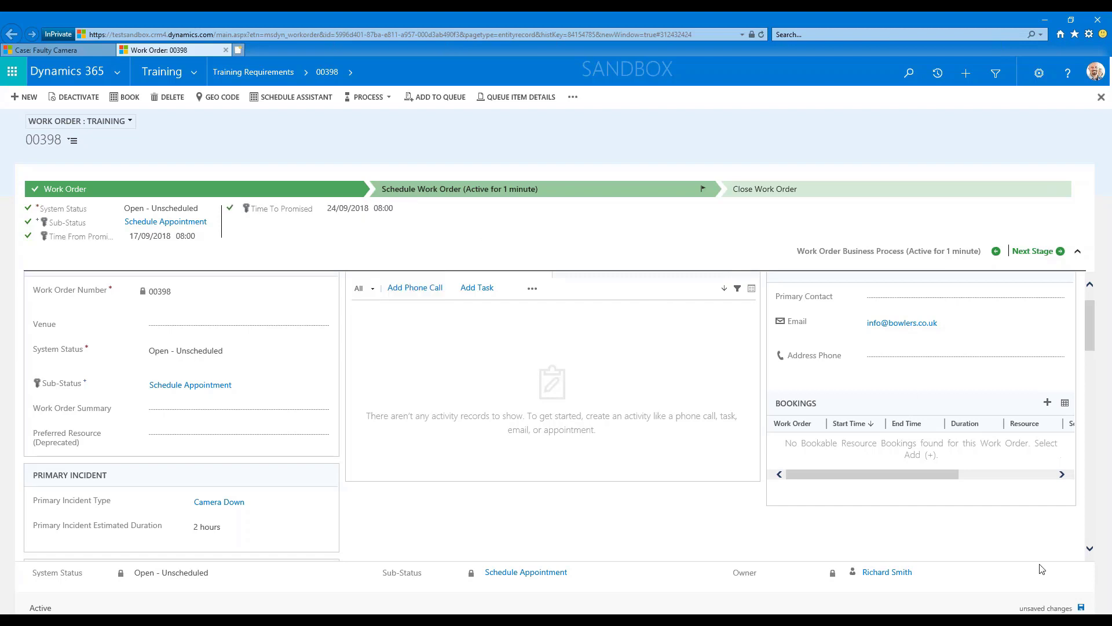
click(1082, 608)
Review the work order's primary incident duration, total amounts and service tasks.
scroll(319, 498, down, 2)
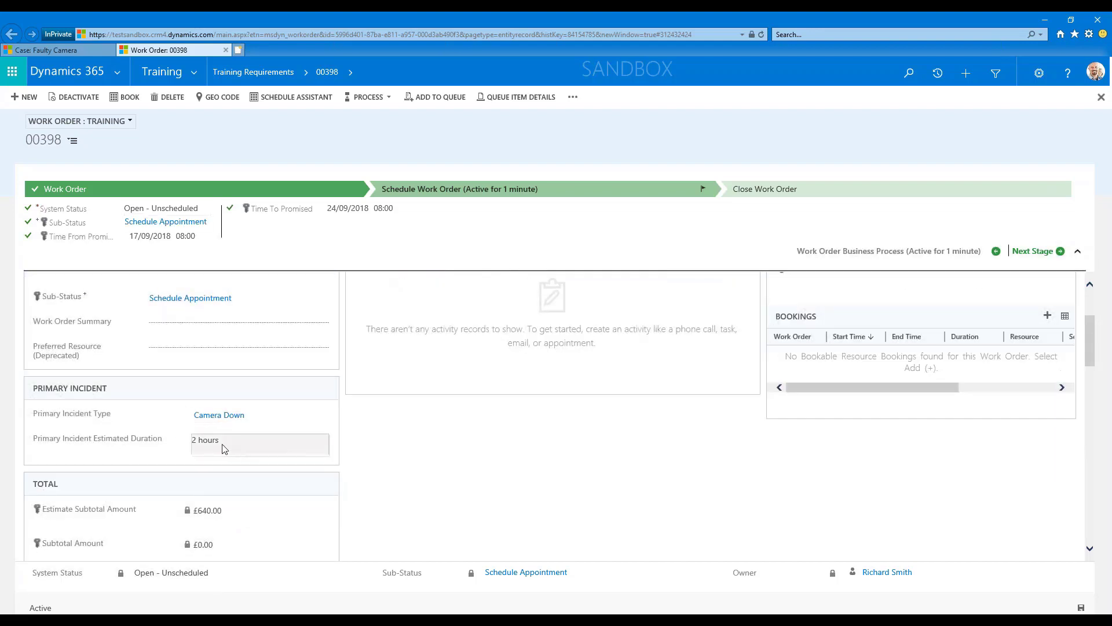
click(199, 445)
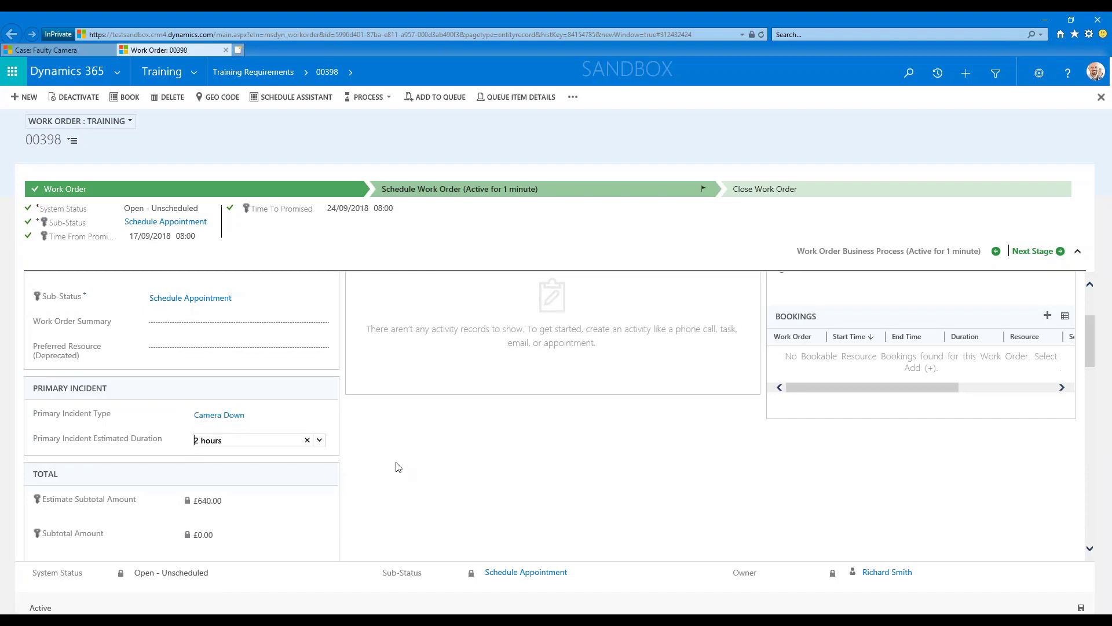
drag(232, 442, 191, 446)
click(364, 454)
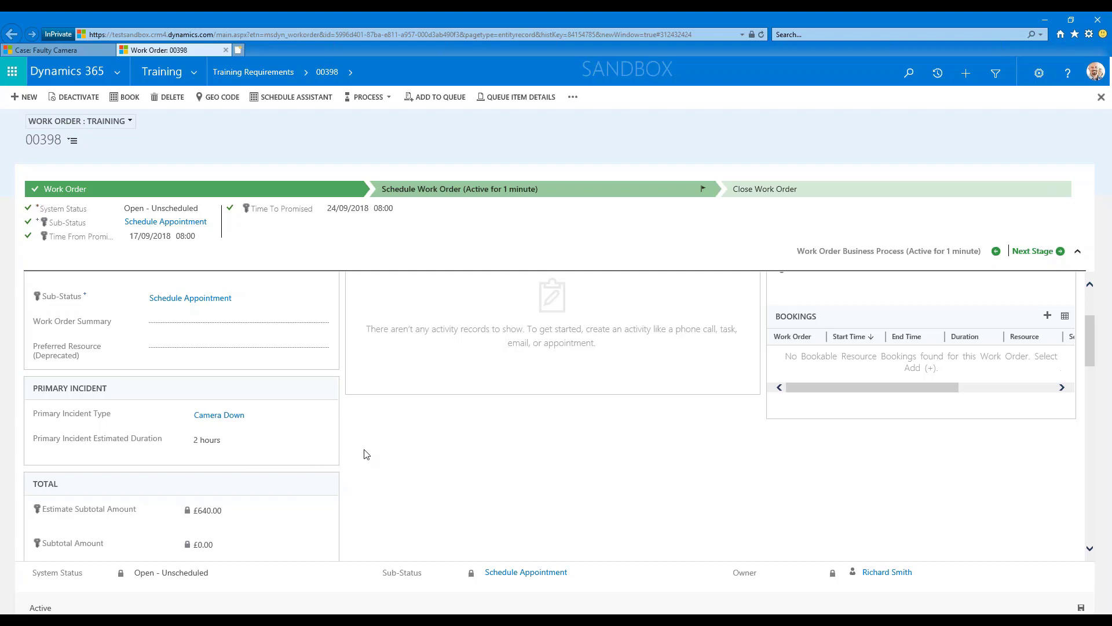
scroll(388, 455, down, 3)
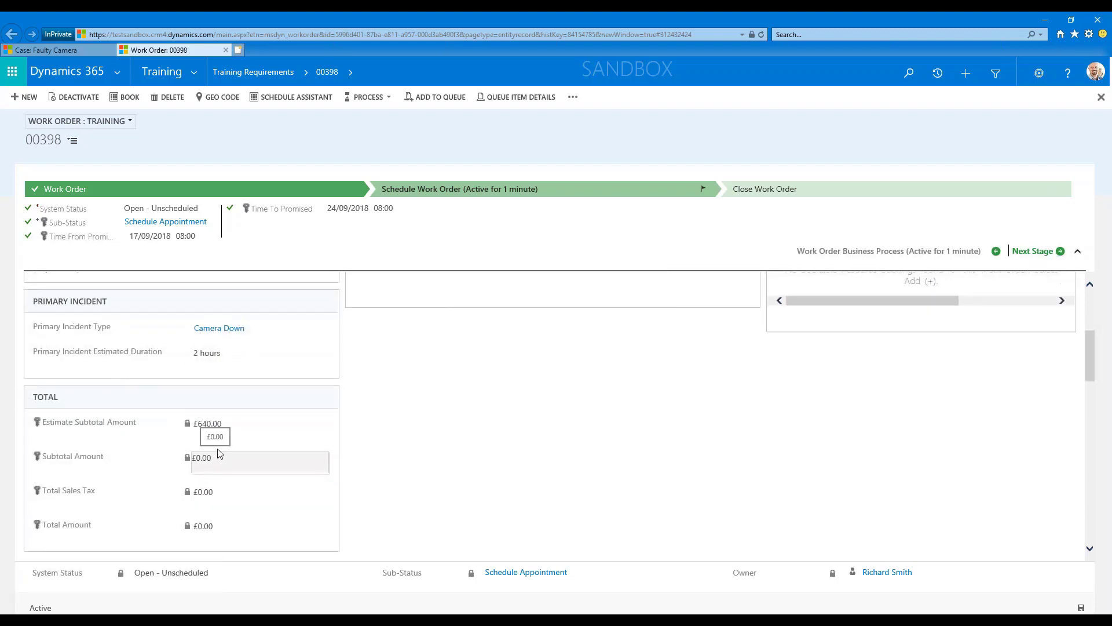
scroll(431, 477, down, 3)
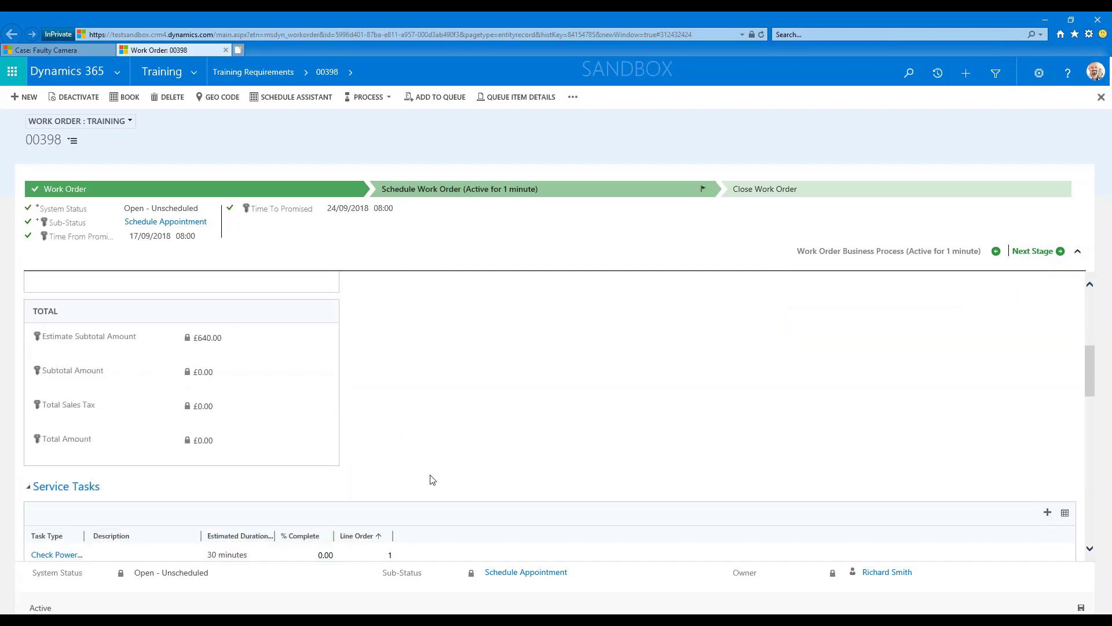
scroll(432, 477, down, 2)
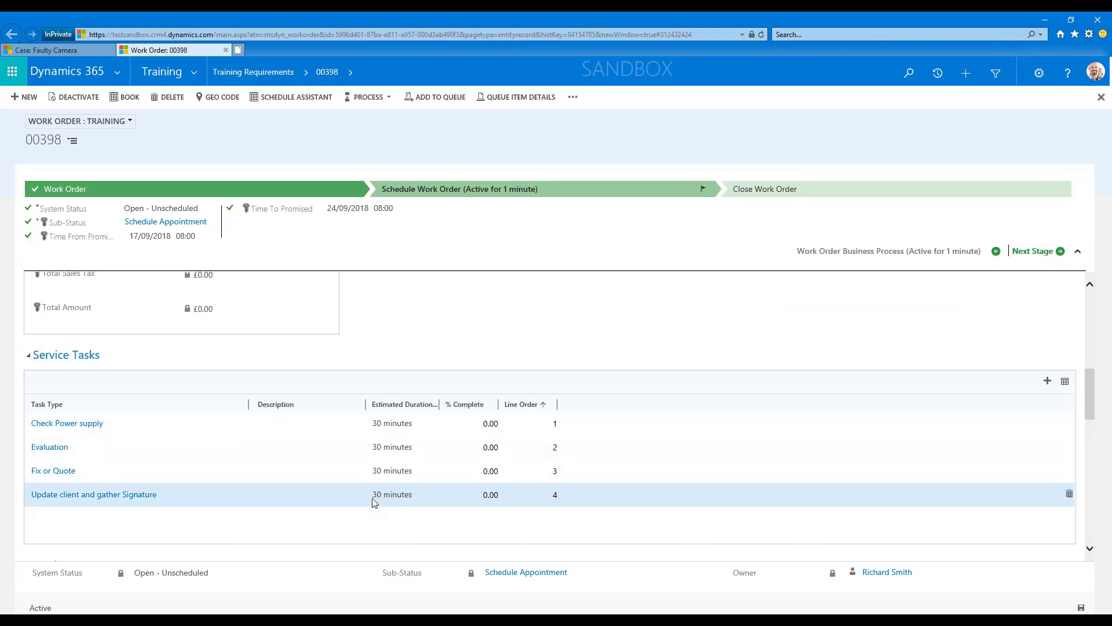
scroll(423, 469, up, 5)
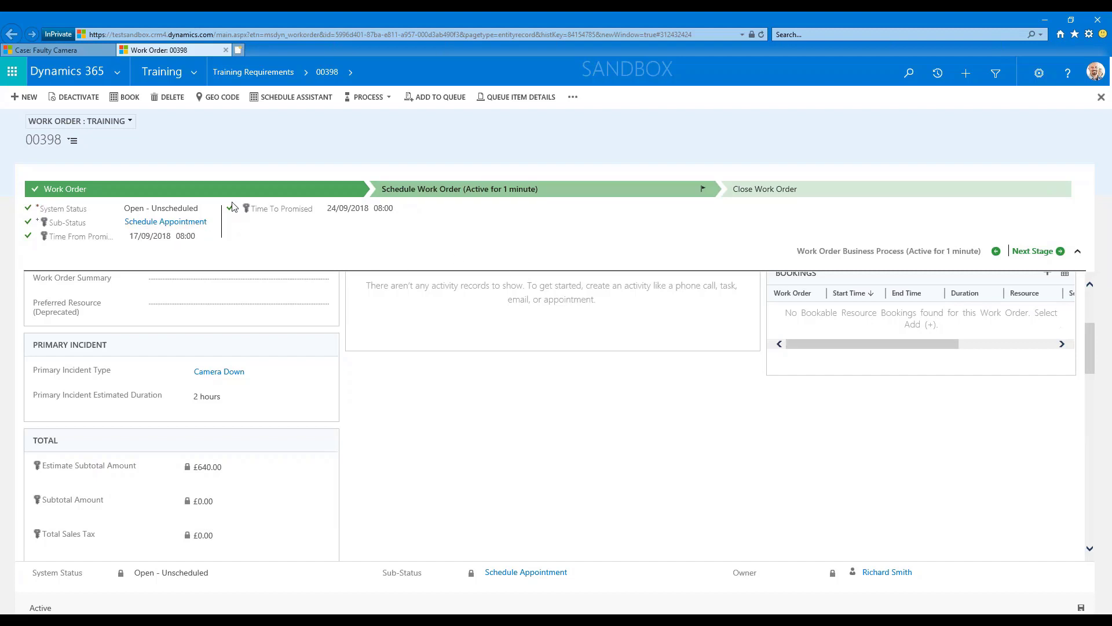
Start booking the work order and show the Schedule Assistant filter to check its available duration.
click(130, 100)
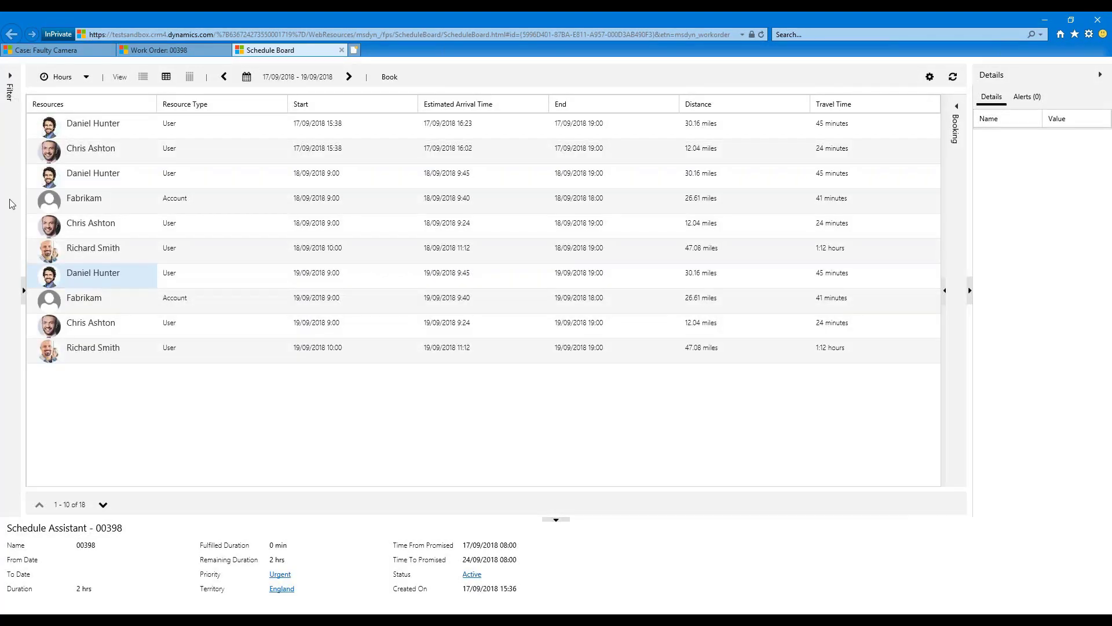
click(8, 80)
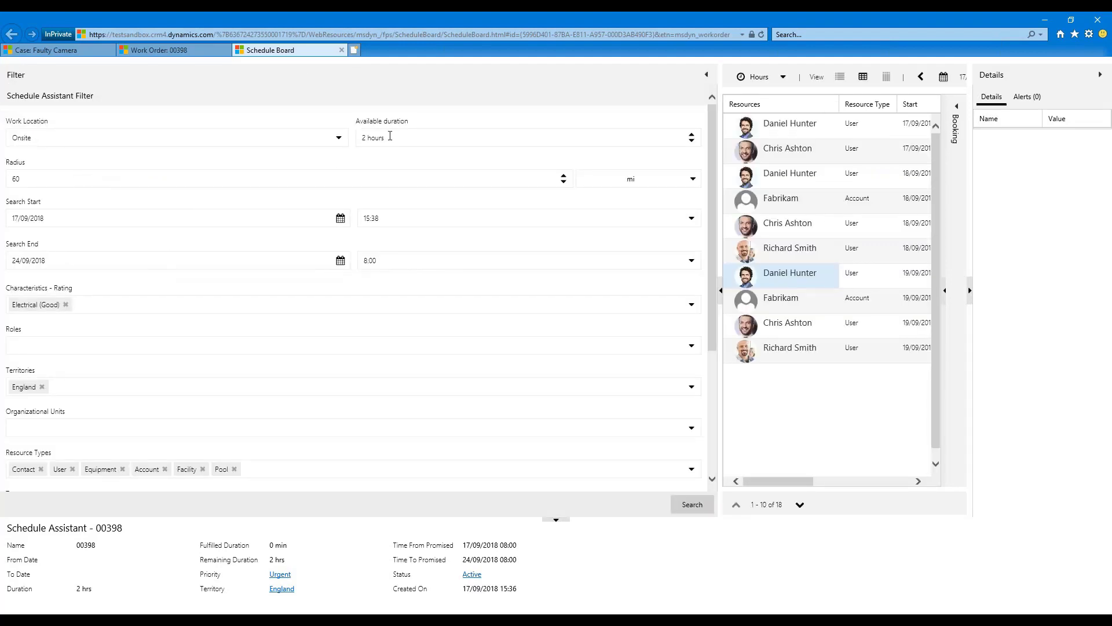
drag(391, 137, 352, 137)
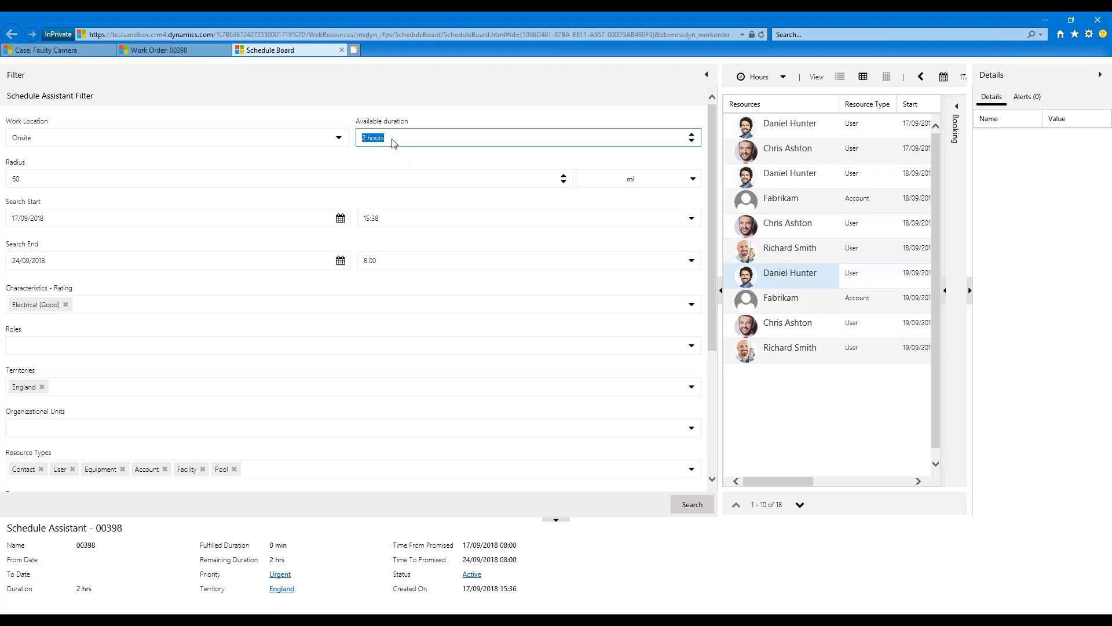
Set the search radius in the Schedule Assistant filter to 50 miles, trying kilometres as the unit along the way.
click(21, 180)
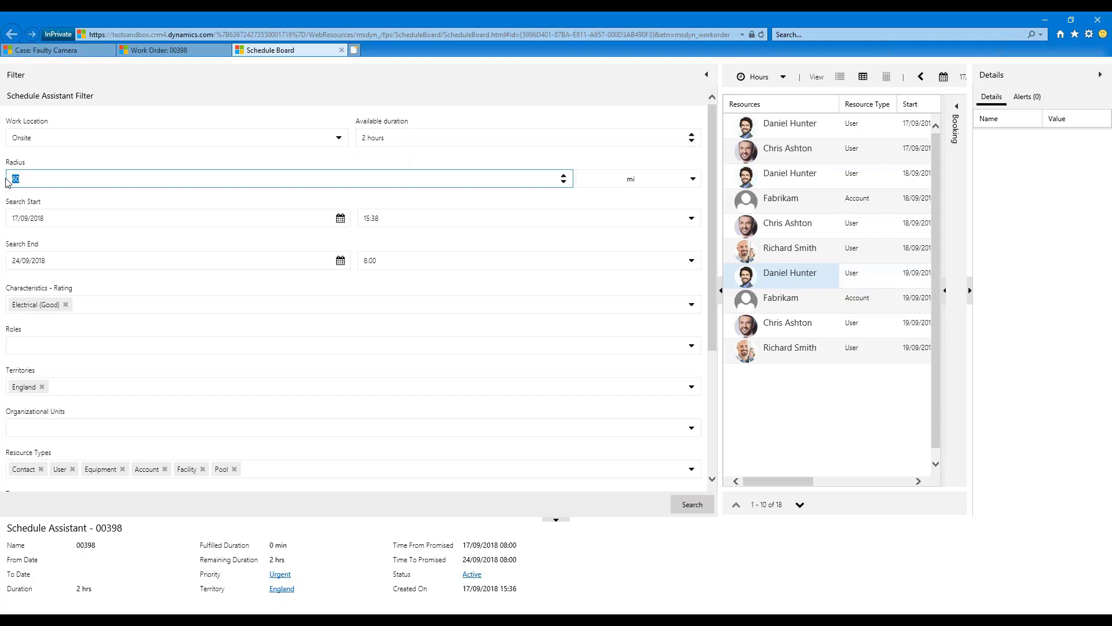
click(31, 178)
click(60, 181)
click(667, 180)
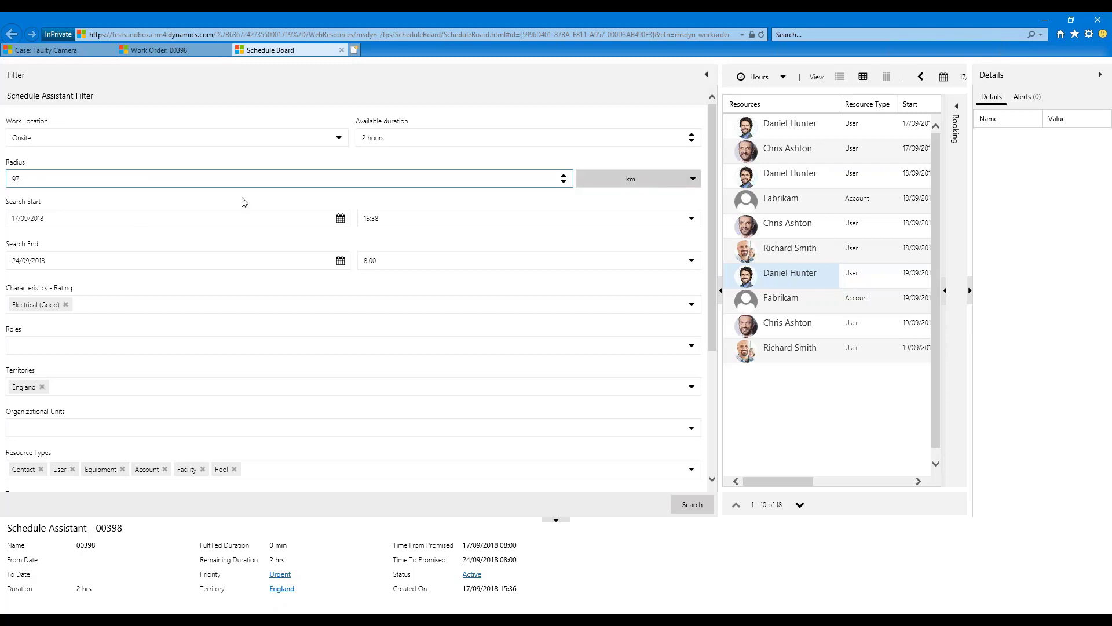
click(655, 189)
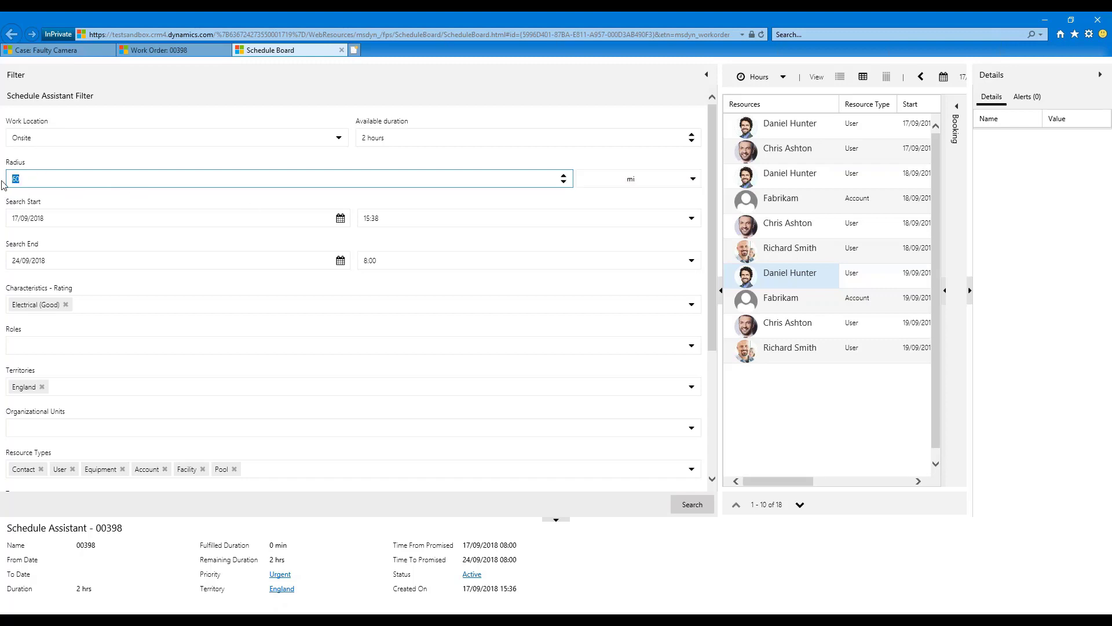
click(149, 161)
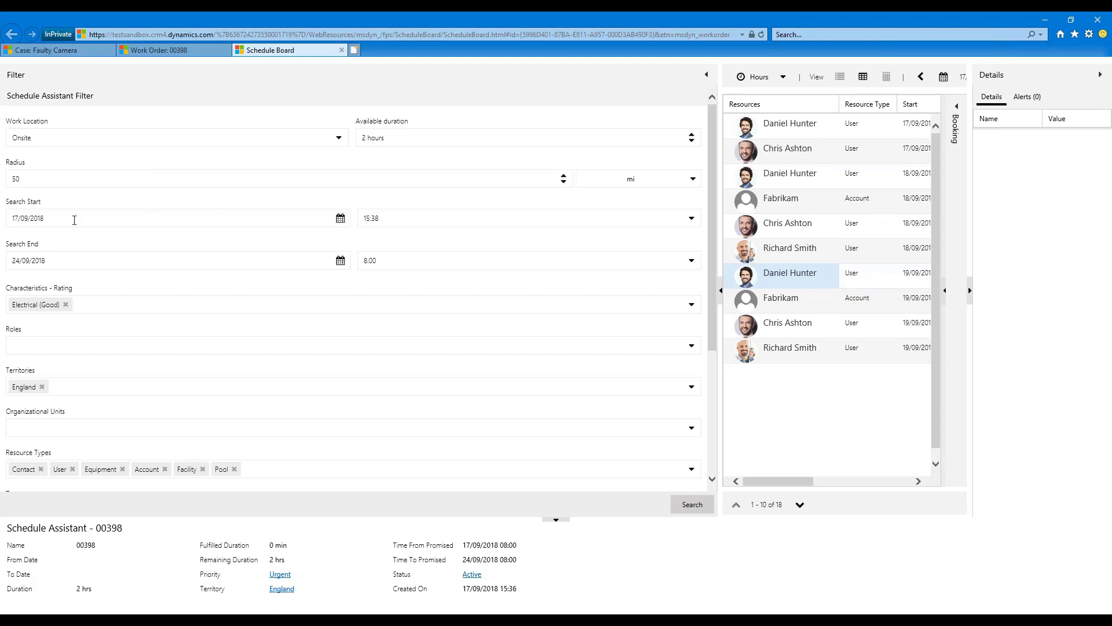
Check the search start and end dates, the remaining filter criteria and the available duration.
click(35, 219)
click(57, 261)
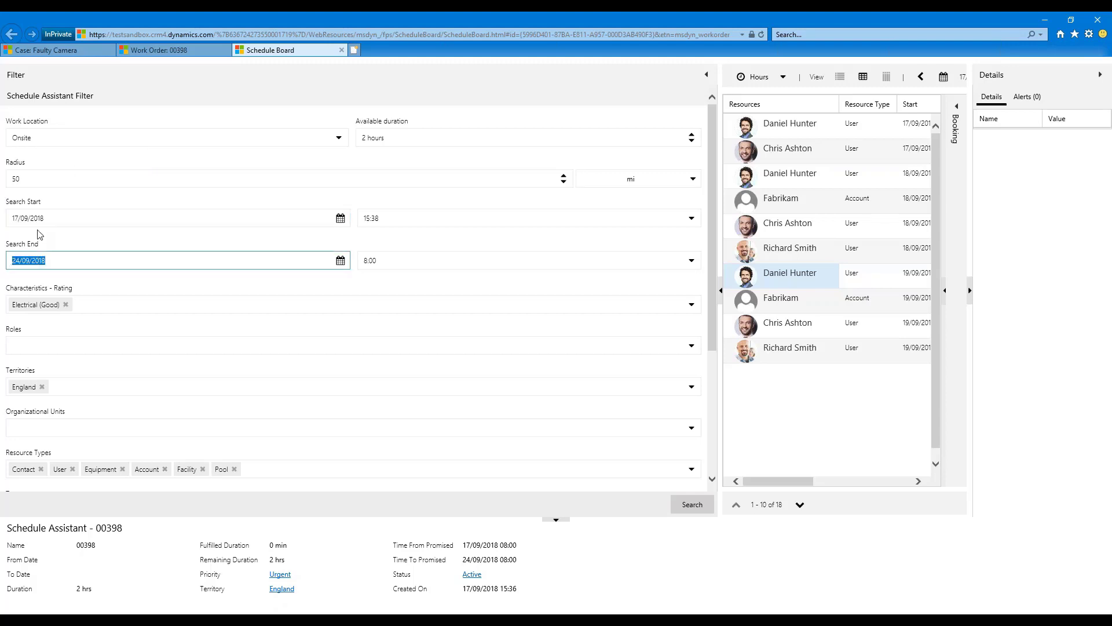
click(55, 218)
click(7, 266)
scroll(438, 337, down, 1)
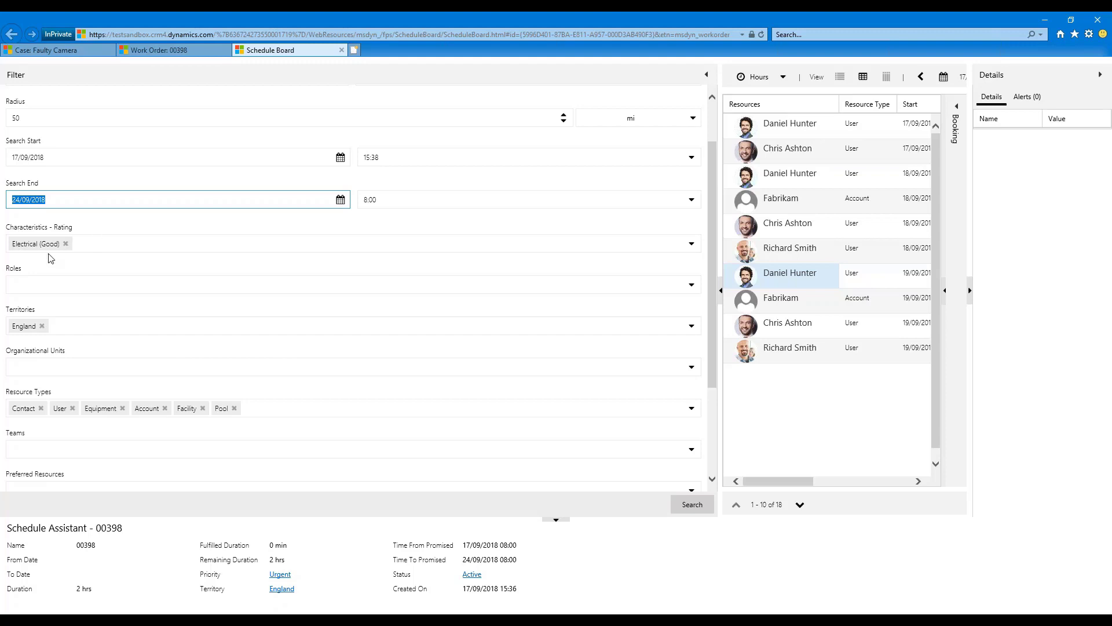
scroll(317, 300, up, 1)
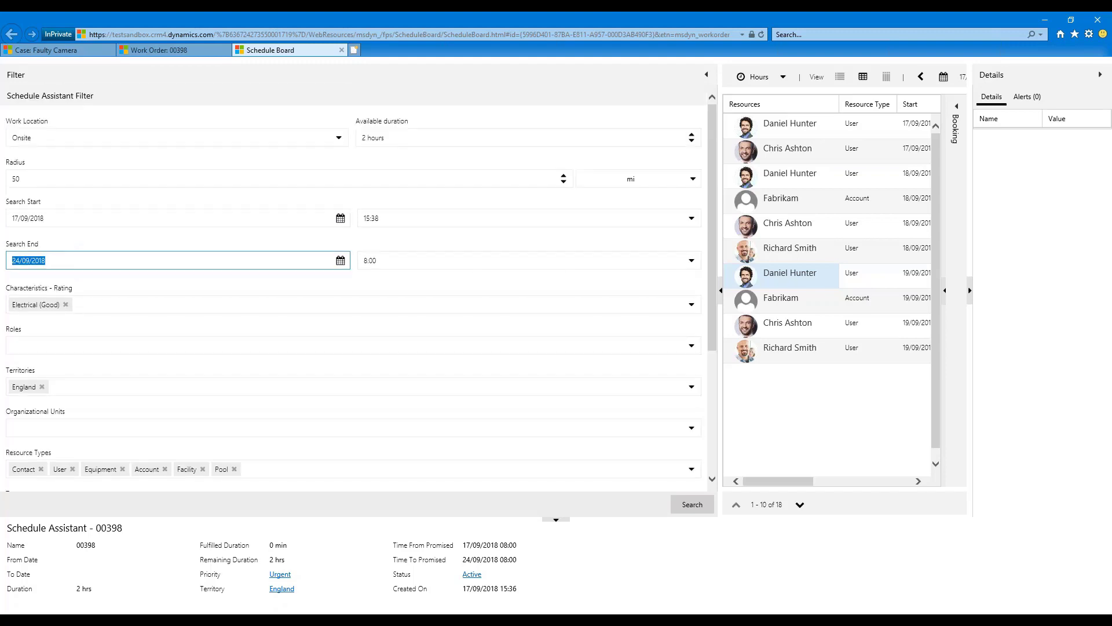
click(395, 138)
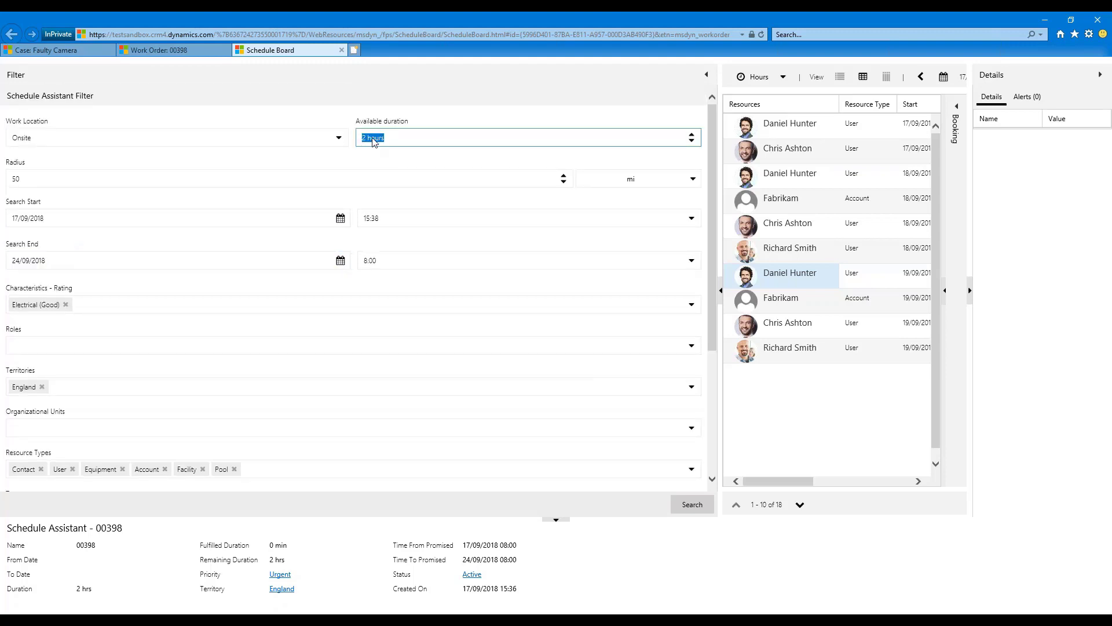
Check the rating options for the Electrical characteristic, rerun the Schedule Assistant search and show the full-width results list.
click(26, 306)
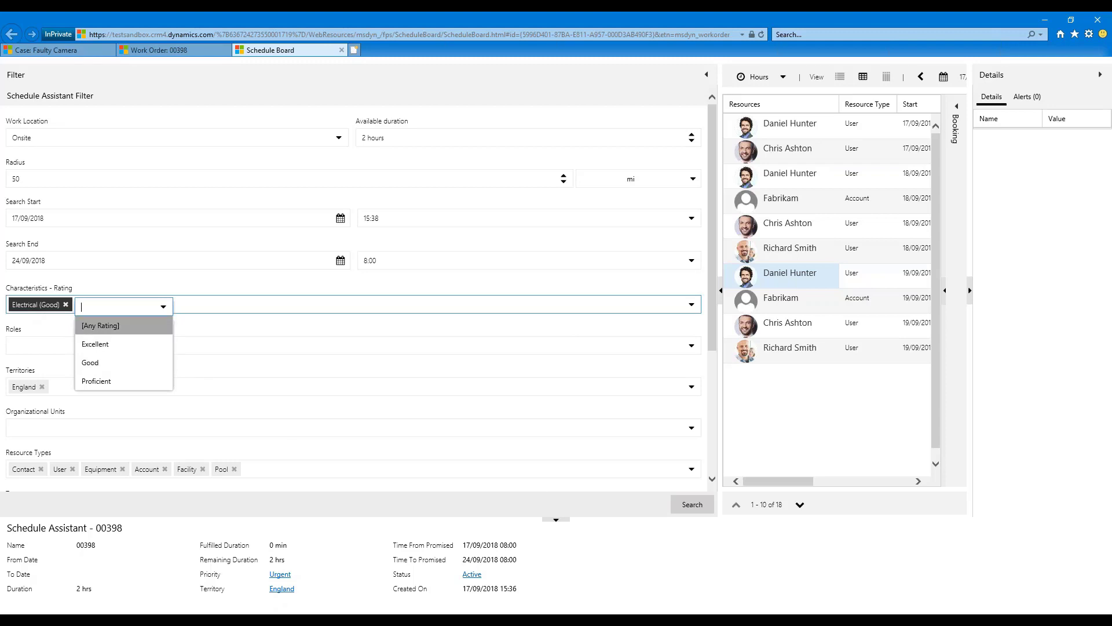
click(689, 505)
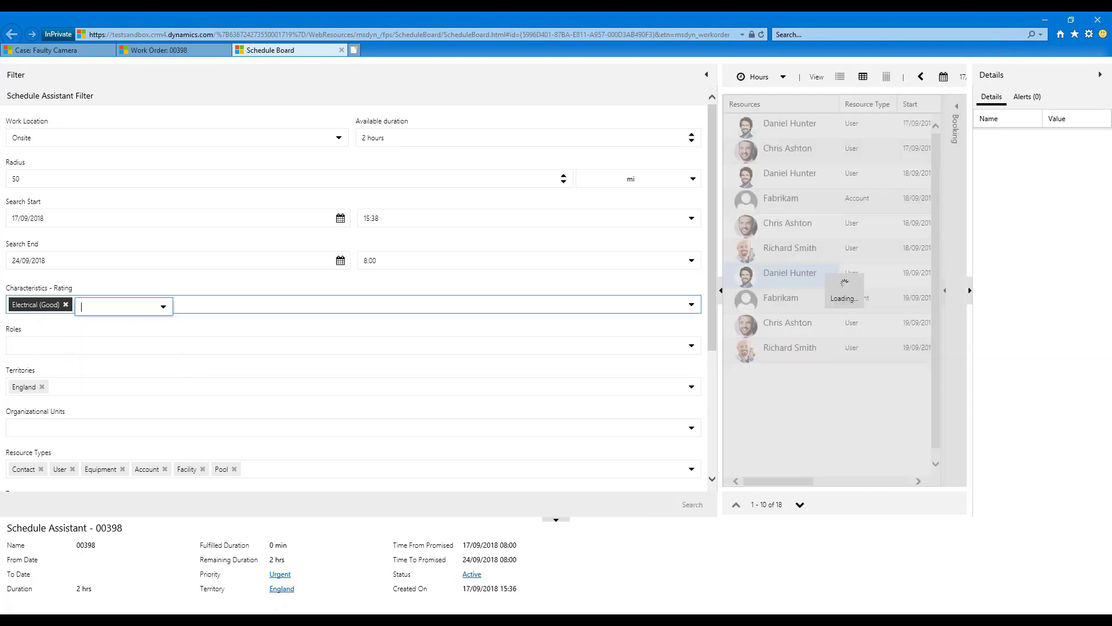
click(707, 74)
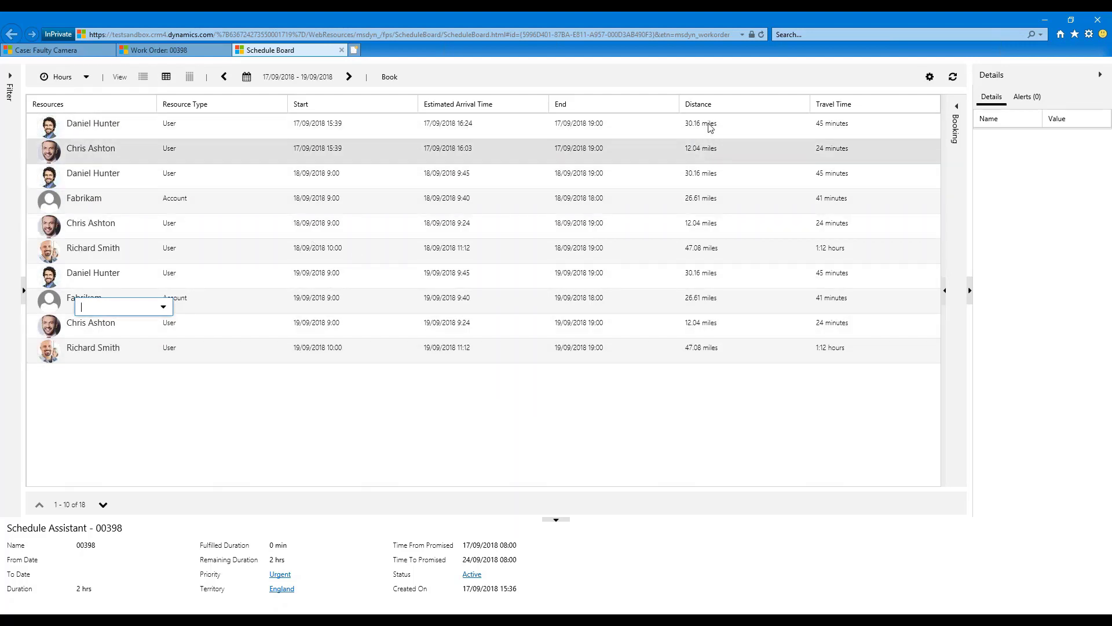
Sort the available resources by distance and compare their skills, start times and travel times.
click(718, 103)
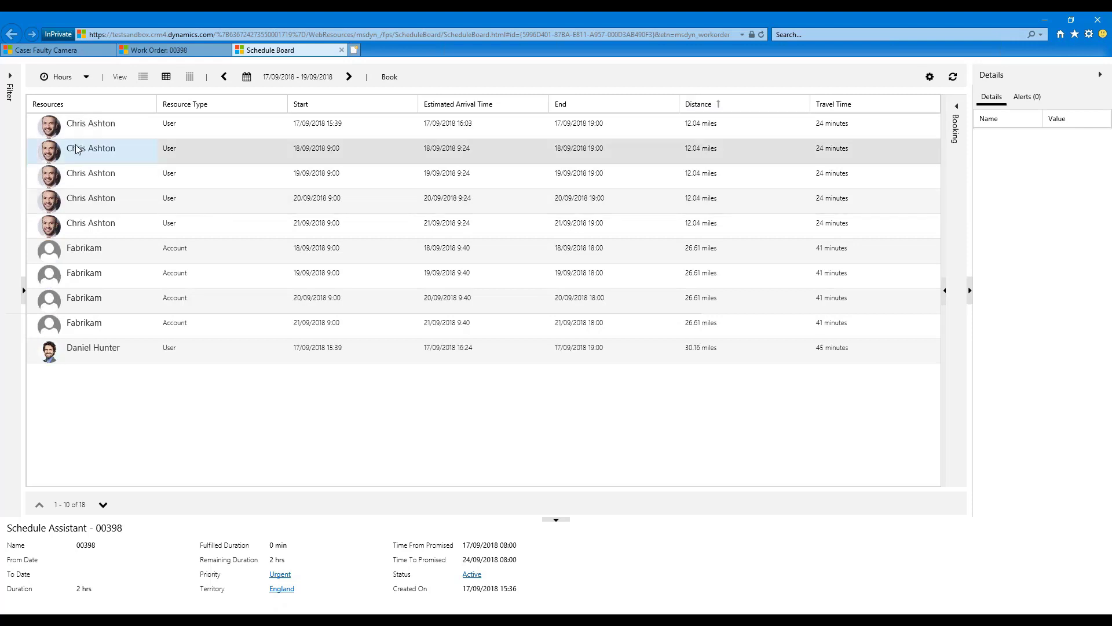
mouse_move(56, 135)
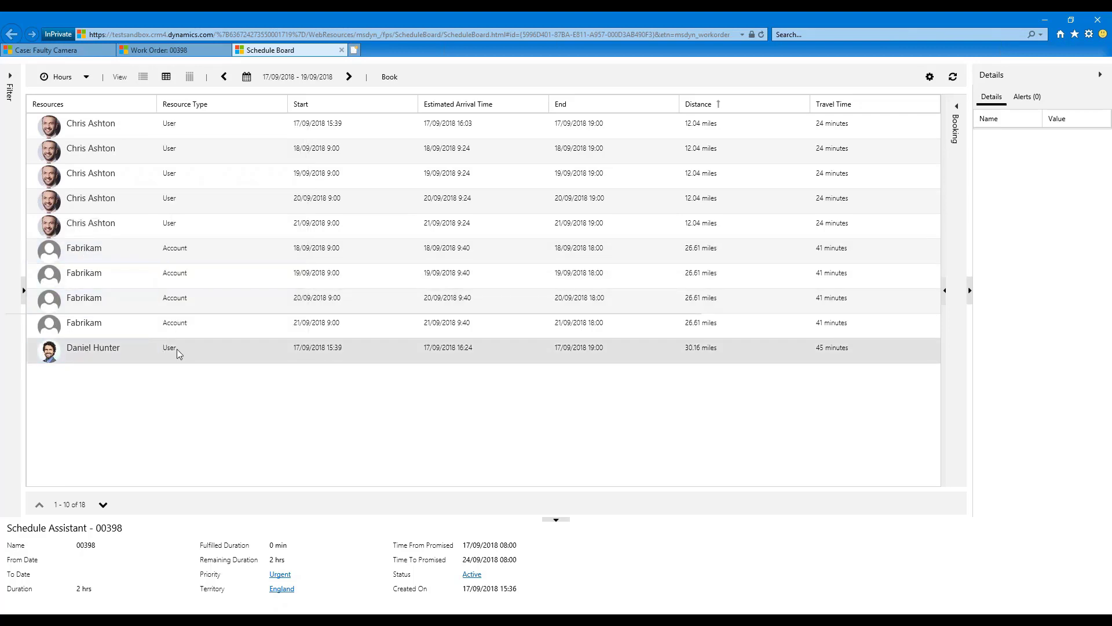
mouse_move(109, 299)
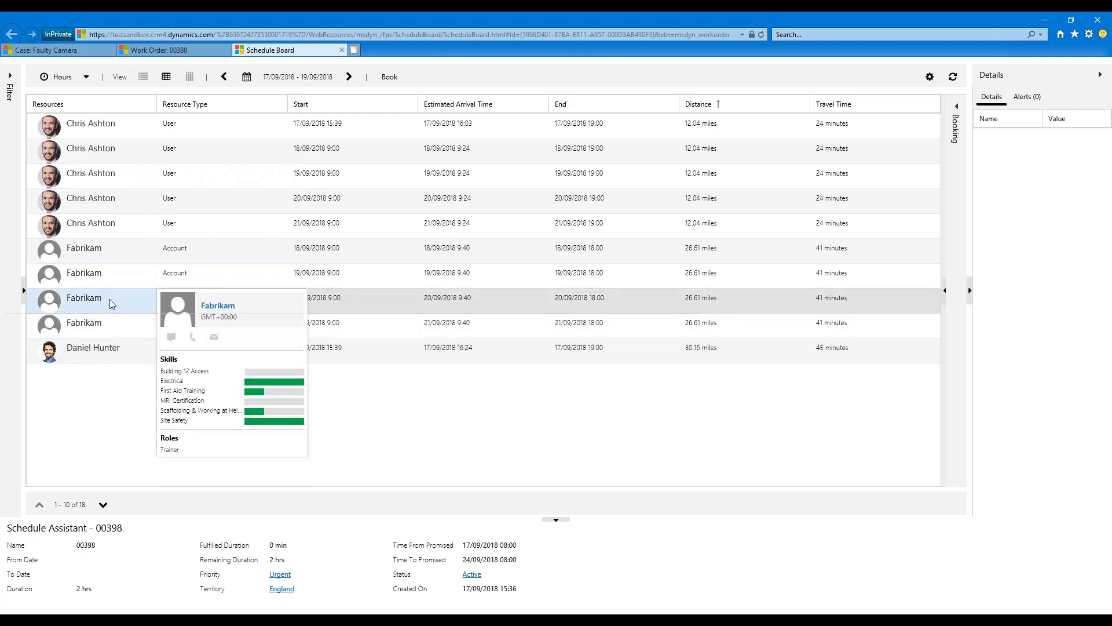
mouse_move(79, 181)
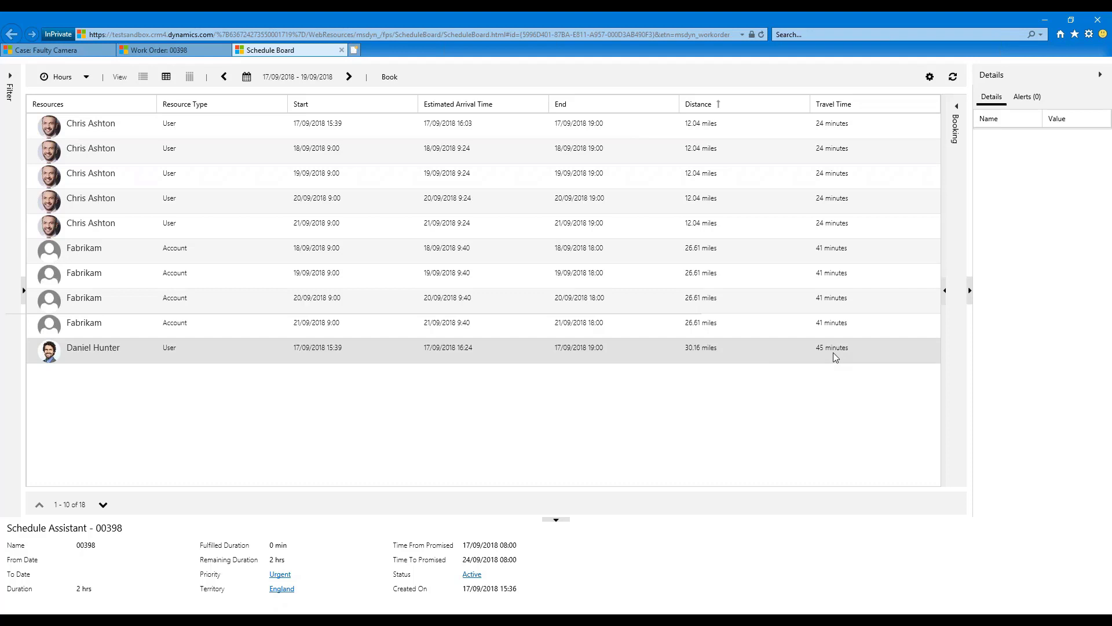
Book the nearest resource for the 17/09/2018 15:39 slot, close the board and reload the work order with its bookings list.
click(723, 124)
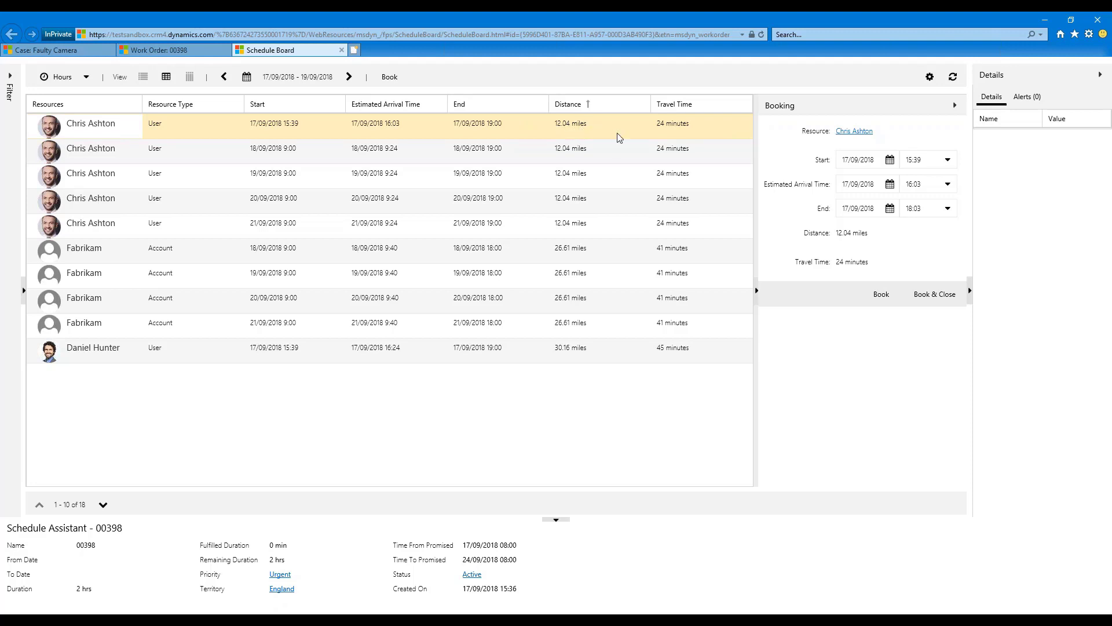
click(928, 295)
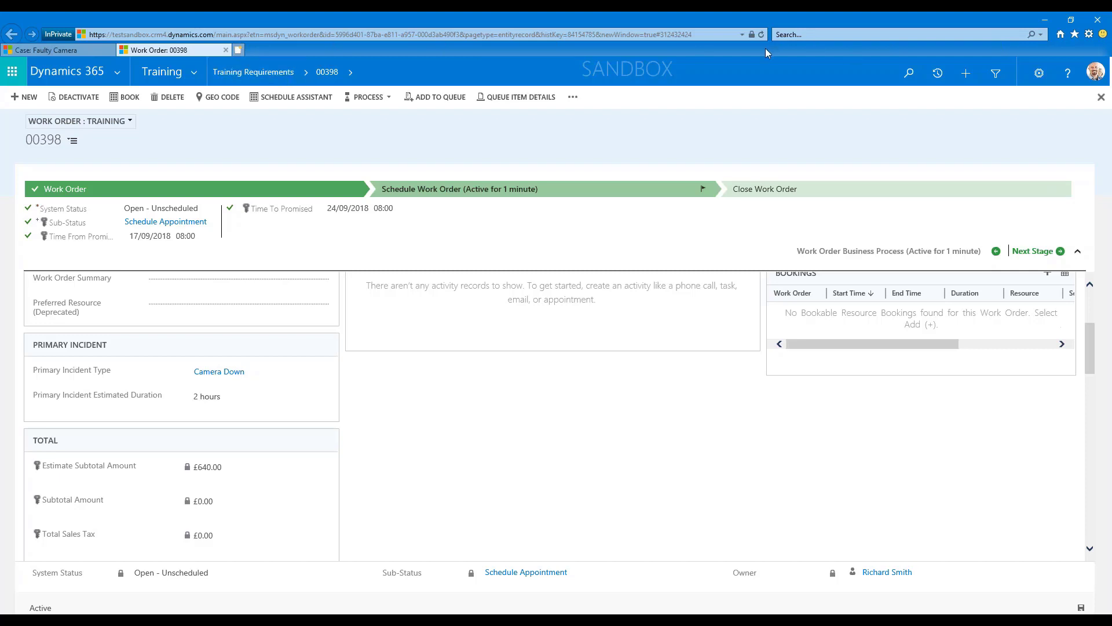
click(761, 35)
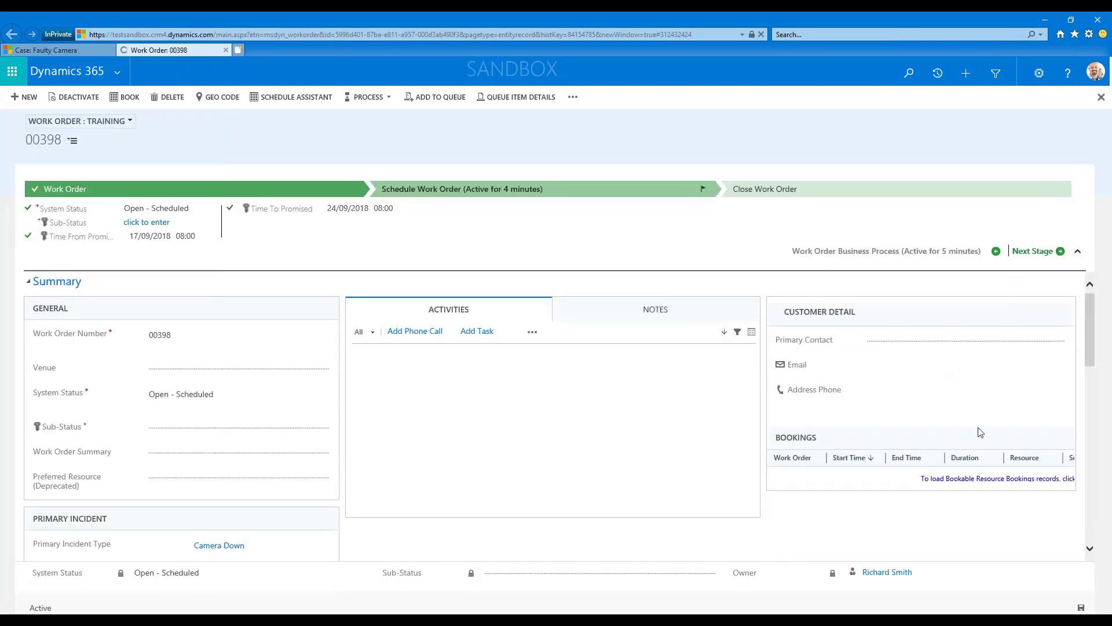
click(999, 482)
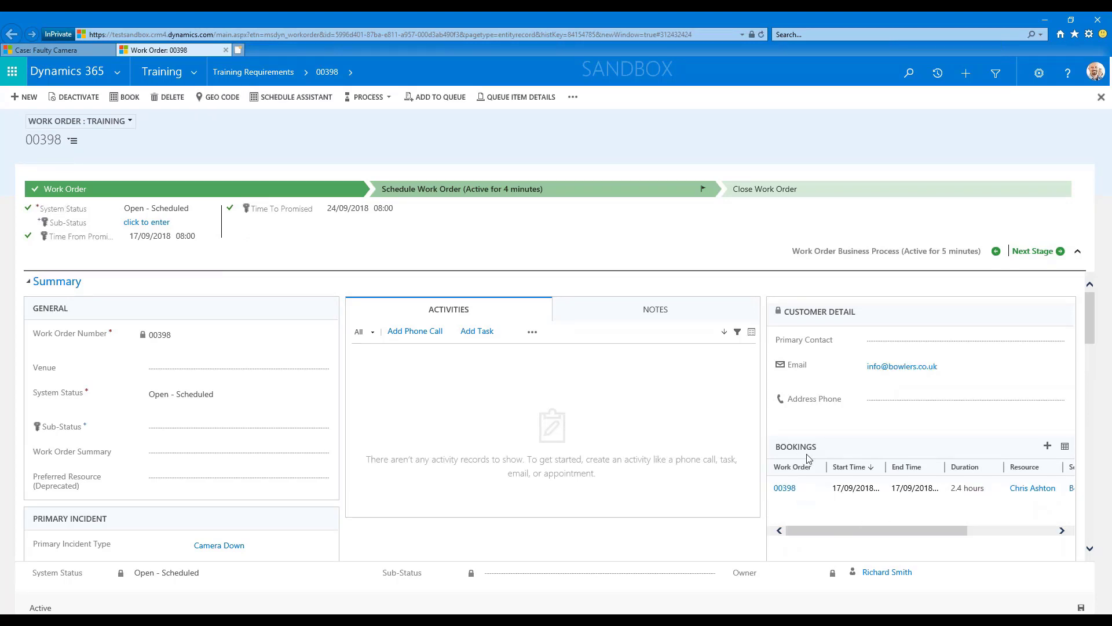
Go to Resource Bookings under Resource Scheduling and examine the Miles Traveled by Resource chart beside the active bookings.
click(195, 73)
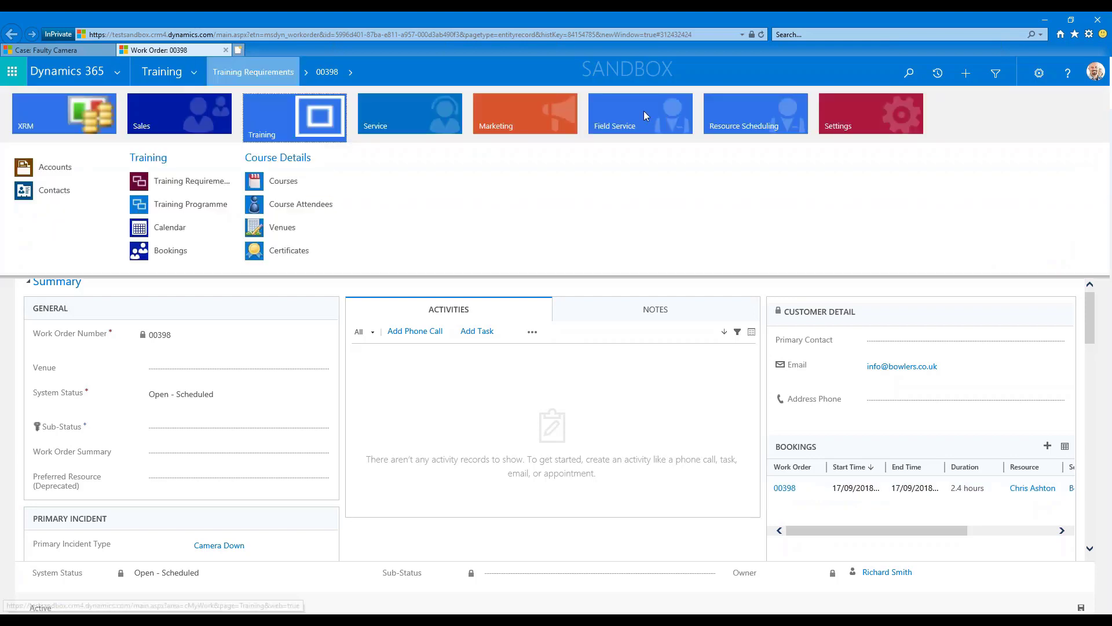
click(755, 116)
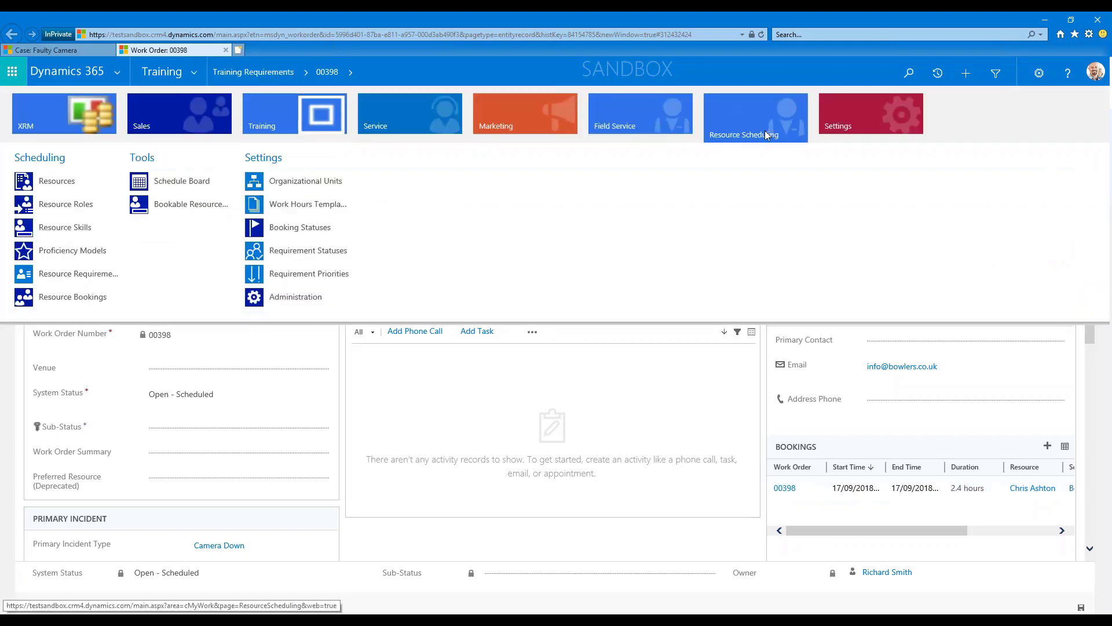
click(52, 297)
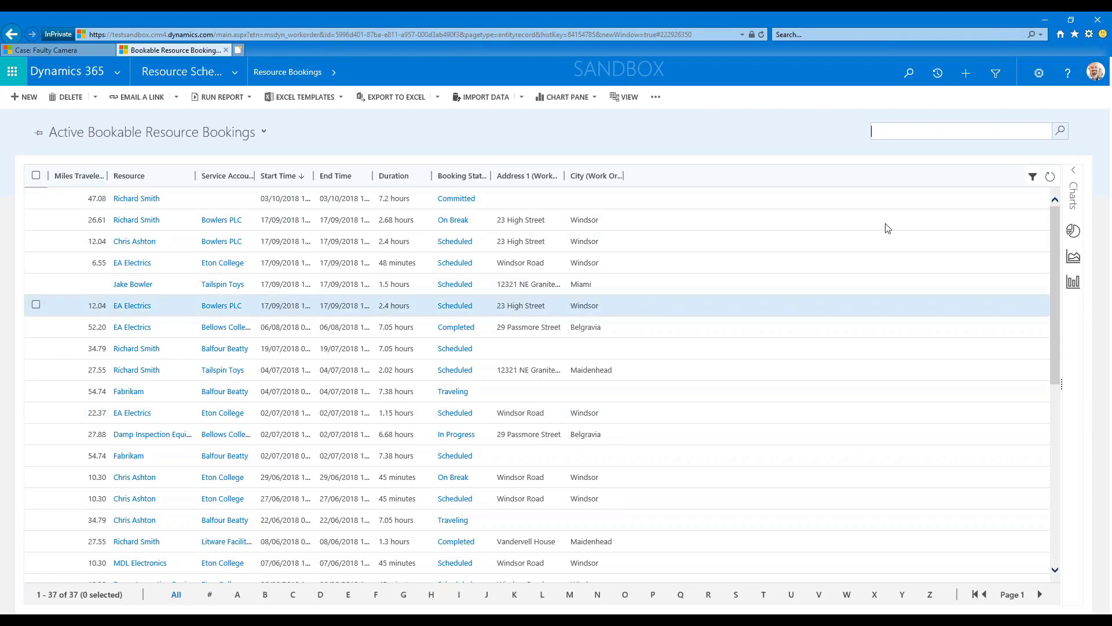
click(1076, 175)
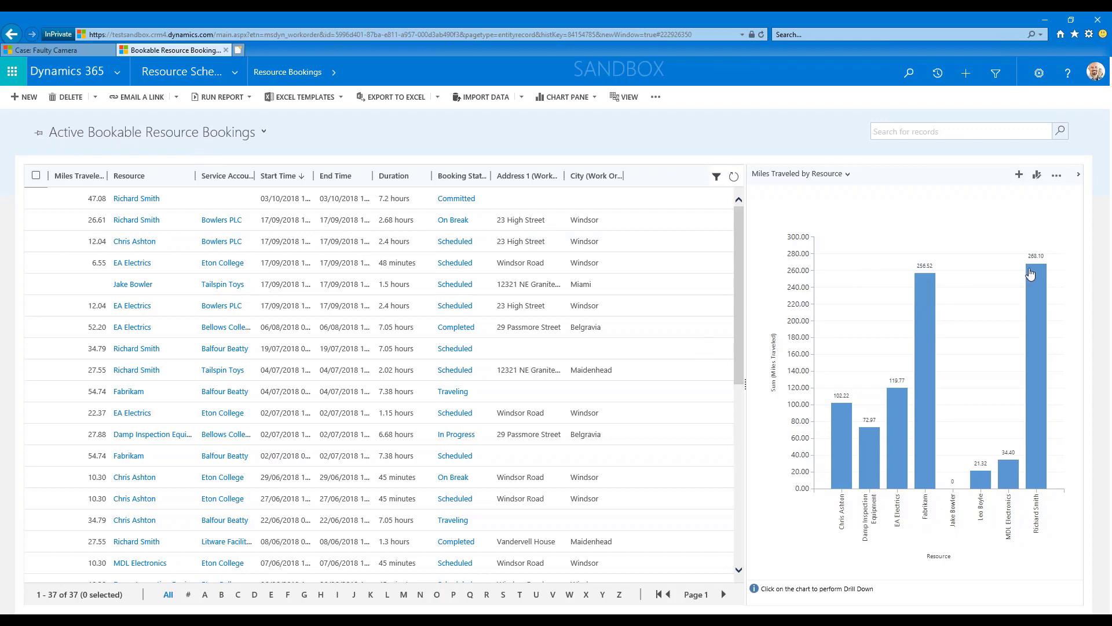
mouse_move(1031, 274)
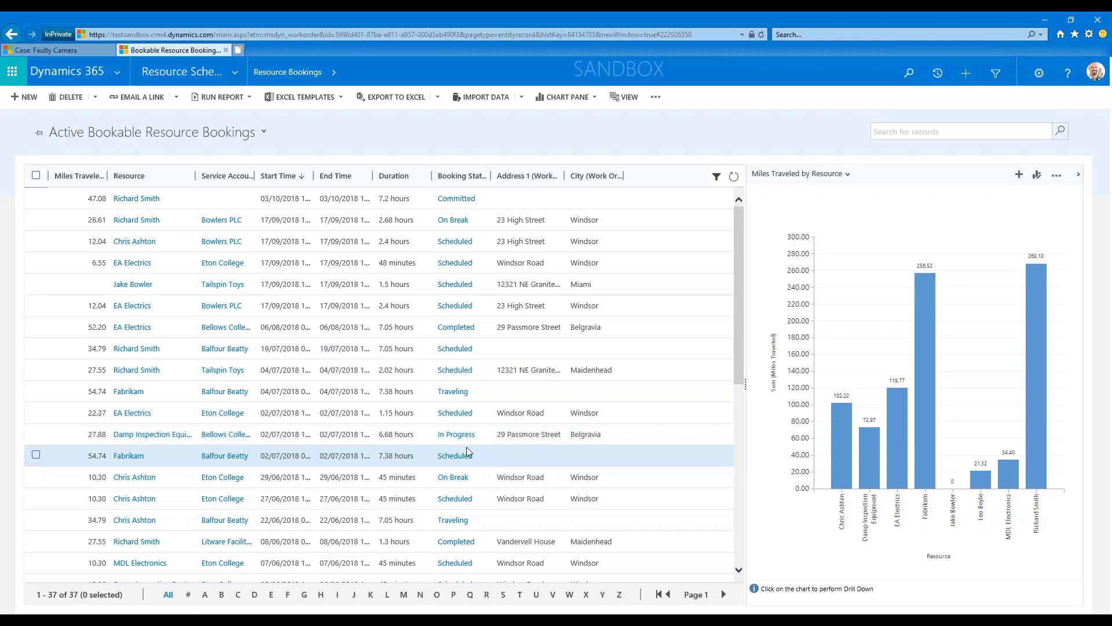
click(1079, 174)
Open the Schedule Board and show the afternoon bookings of 17/09/2018 in the hourly view.
click(237, 72)
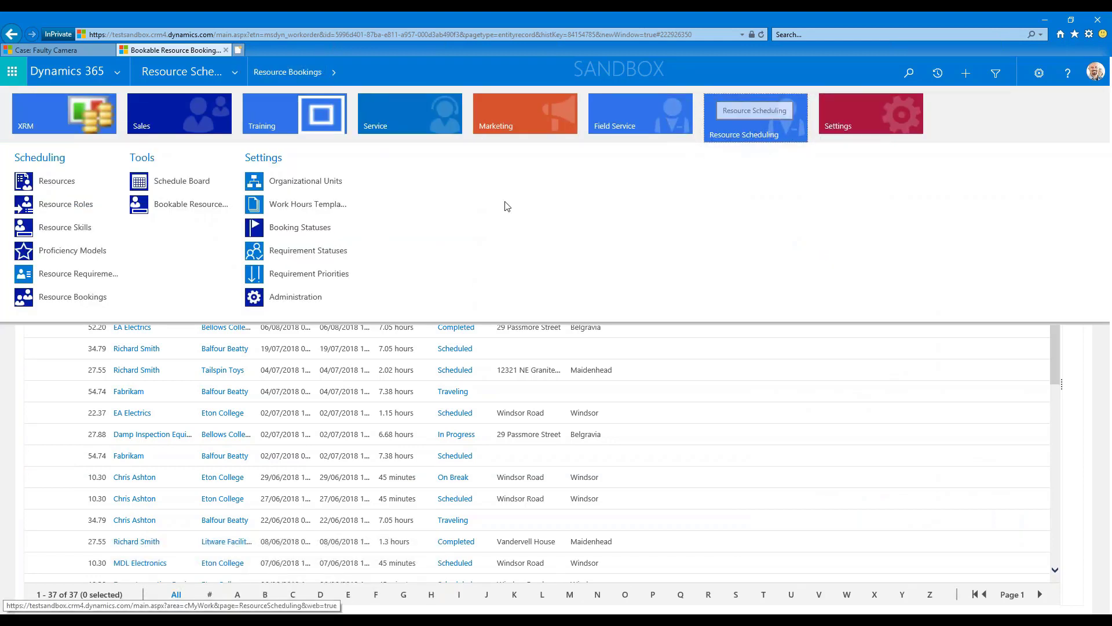
click(177, 187)
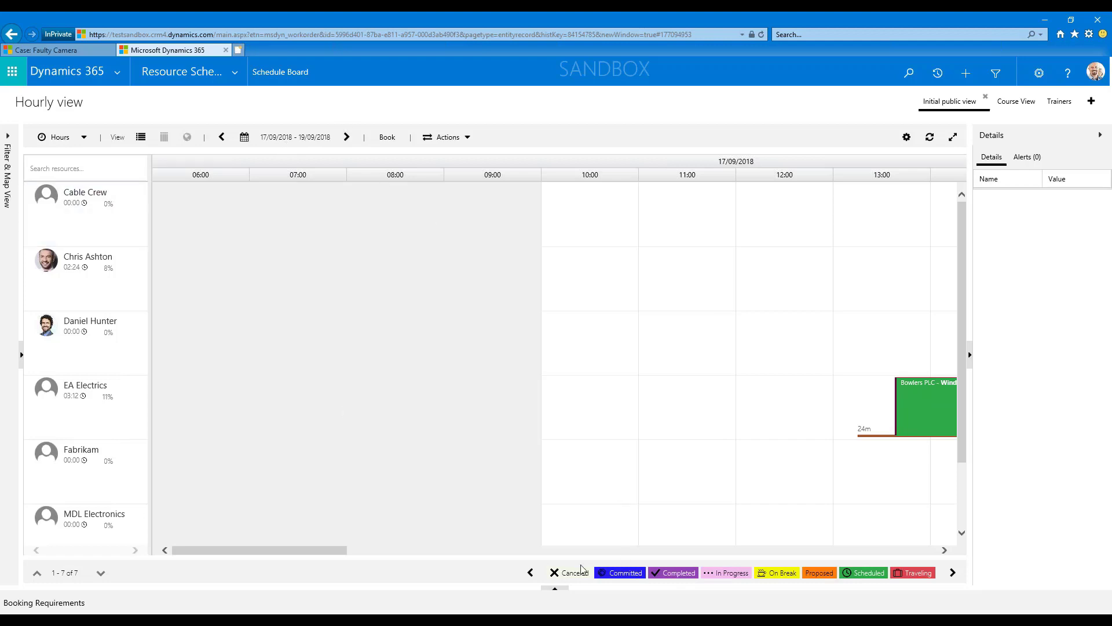
drag(327, 557, 449, 558)
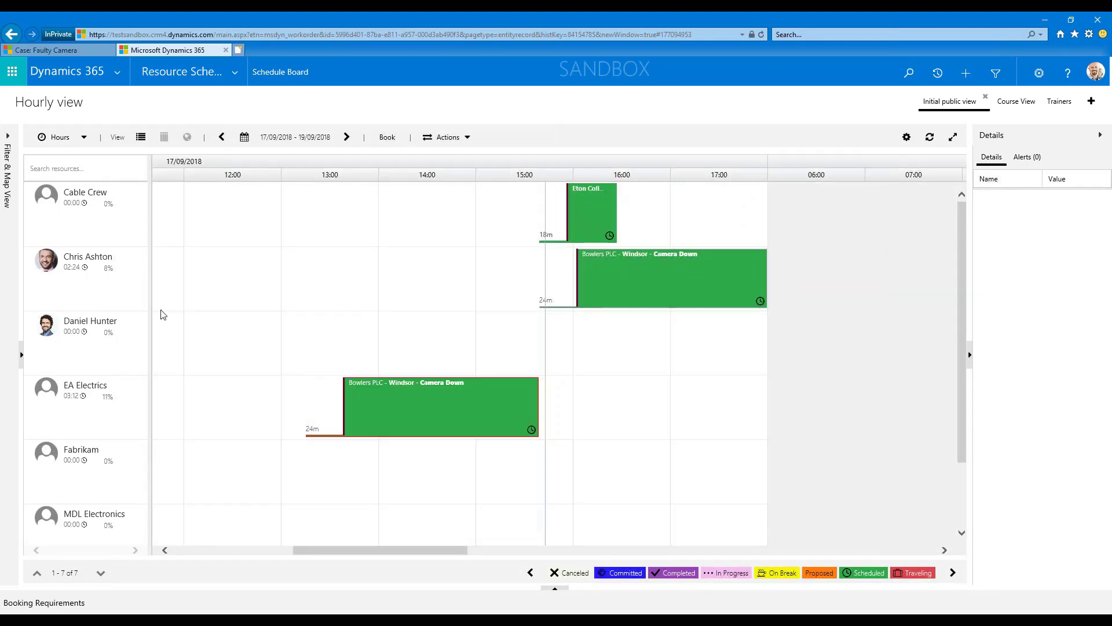
mouse_move(113, 274)
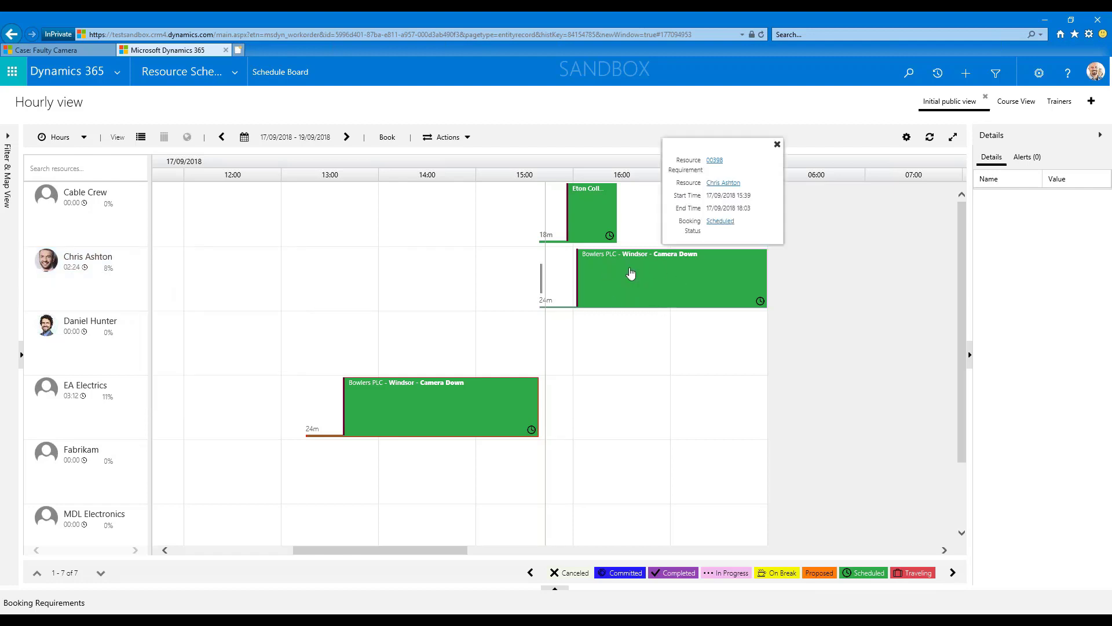
Examine the details of work order 00398's Camera Down booking for Bowlers PLC on the Schedule Board.
click(648, 289)
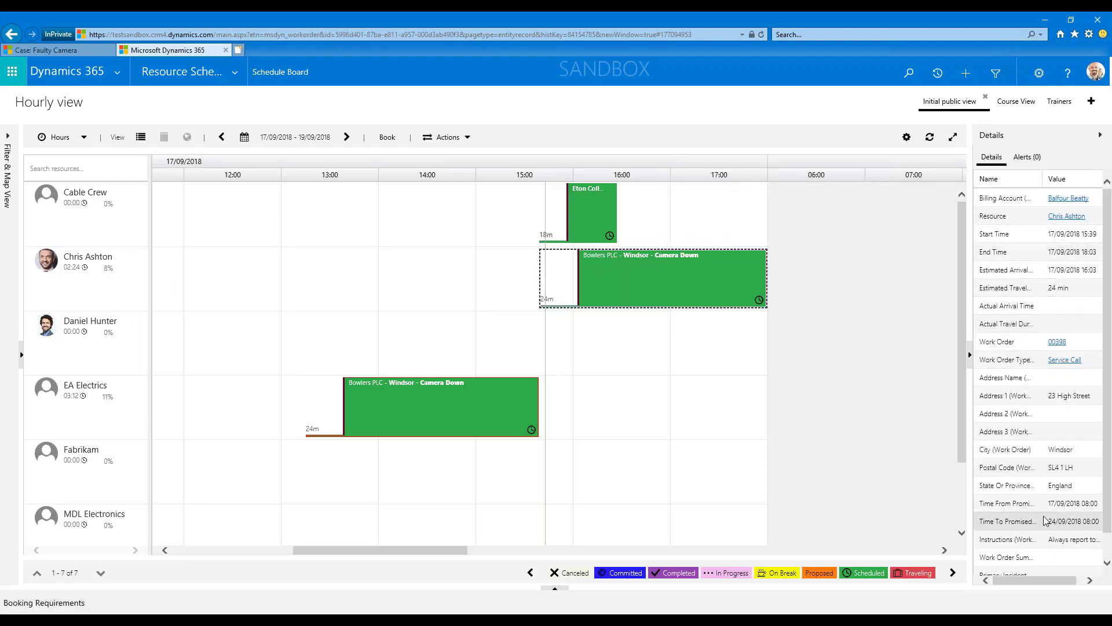
scroll(1047, 510, down, 1)
scroll(1045, 525, up, 2)
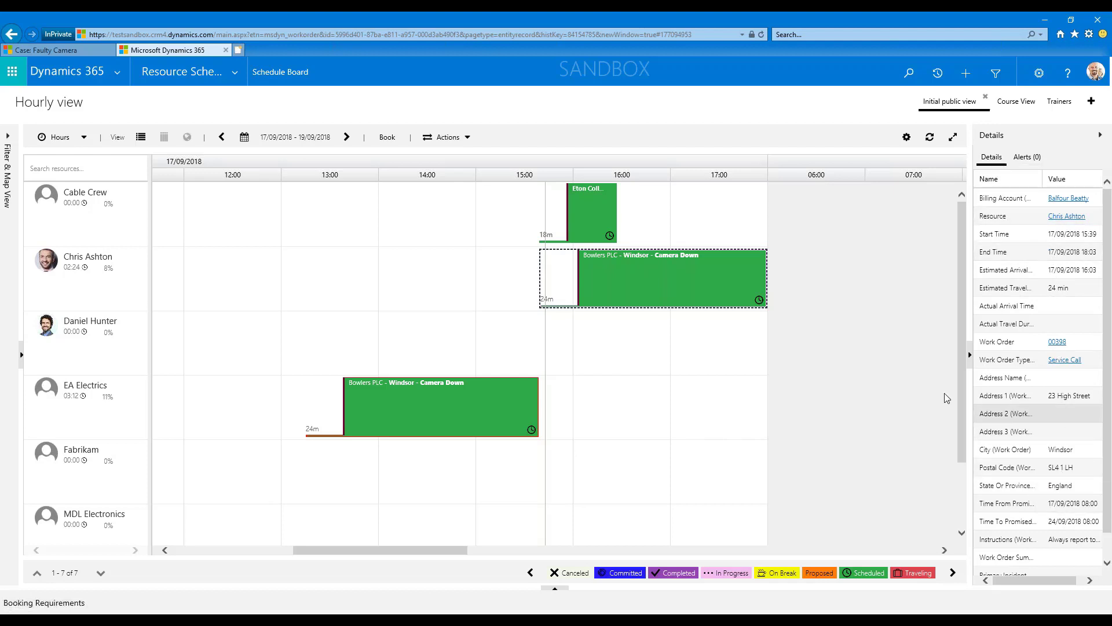
mouse_move(646, 297)
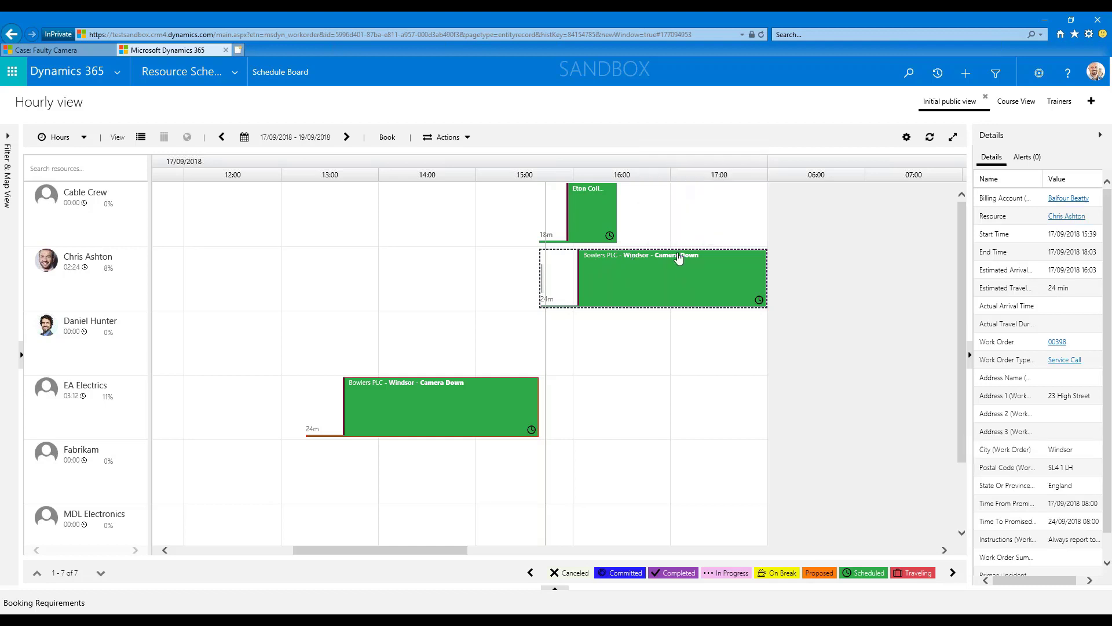
mouse_move(678, 259)
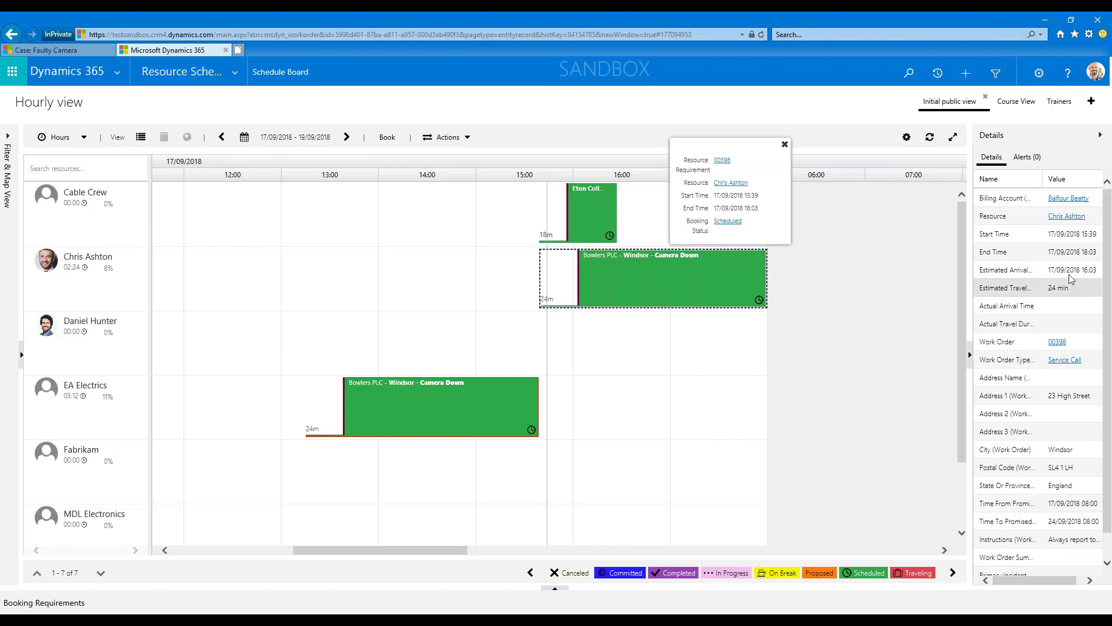
scroll(1049, 444, down, 1)
scroll(1045, 443, up, 1)
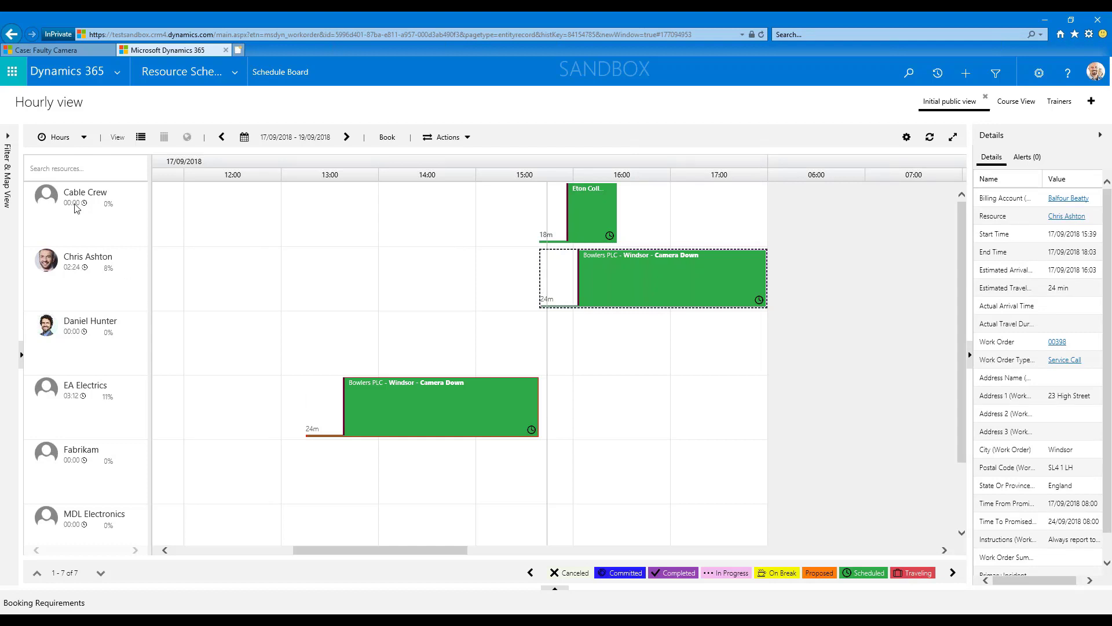
click(8, 141)
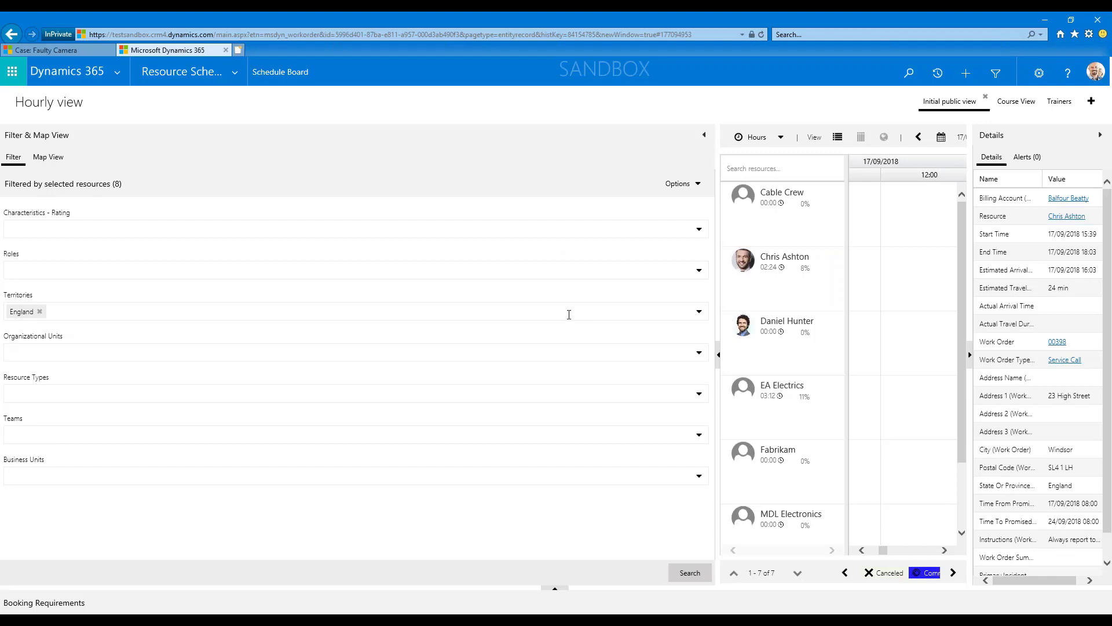
click(700, 184)
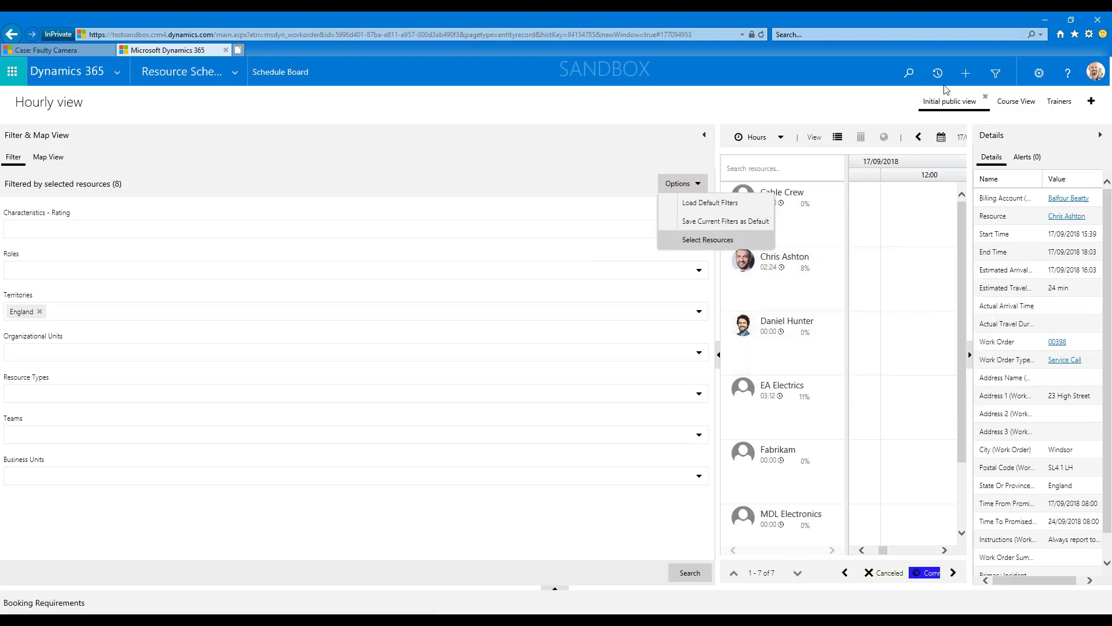
click(798, 572)
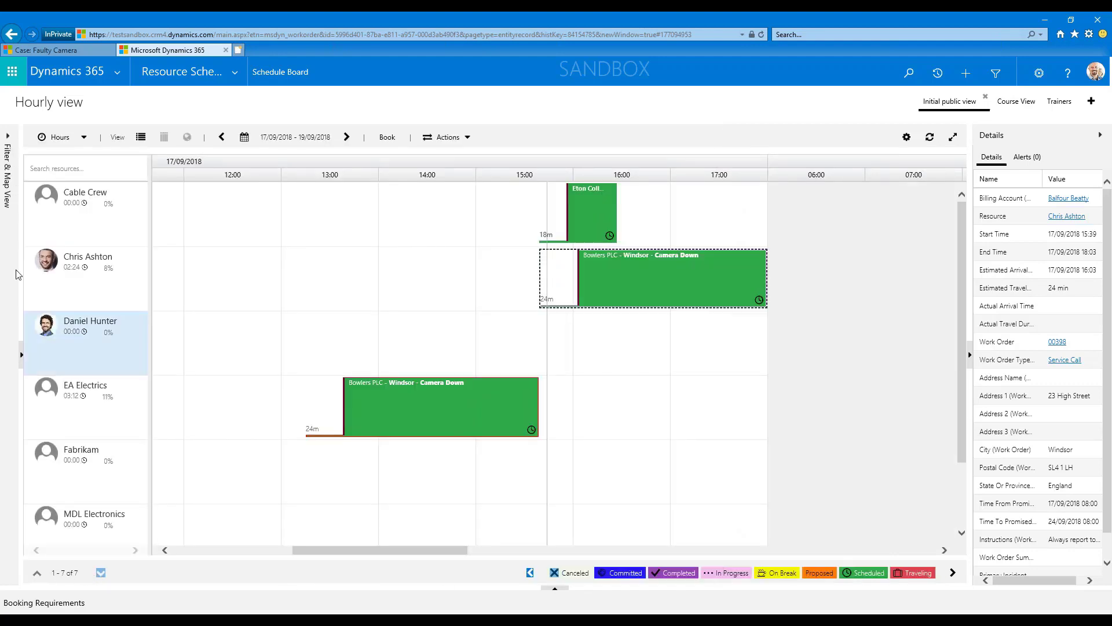
Remove Cable Crew, Fabrikam, EA Electrics and MDL Electronics from the selected resources in the Schedule Board's filter options.
click(9, 138)
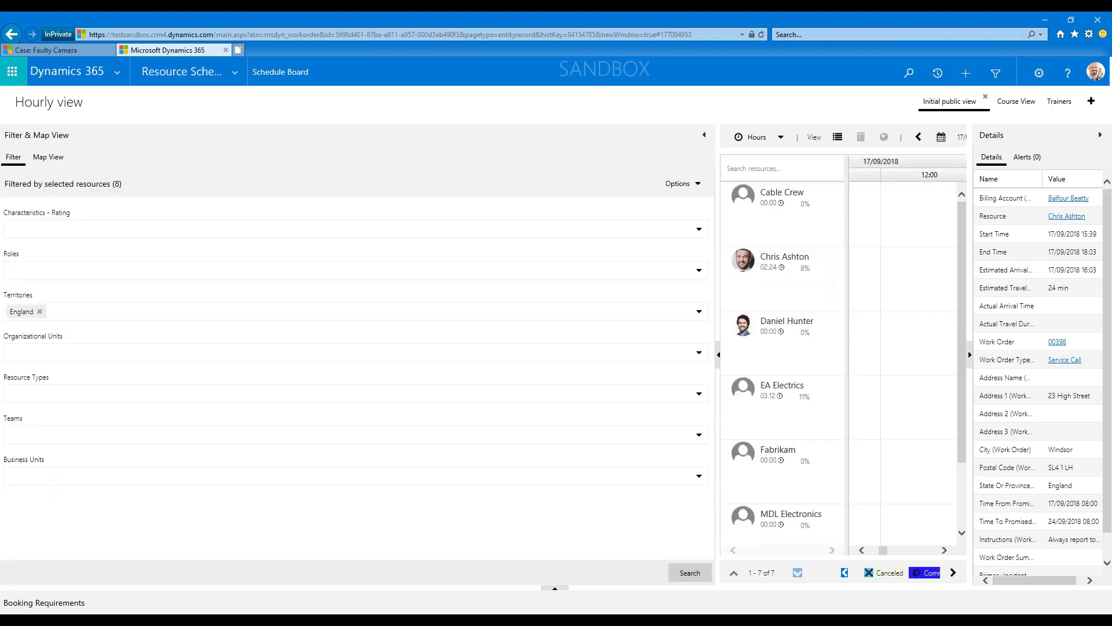
click(693, 183)
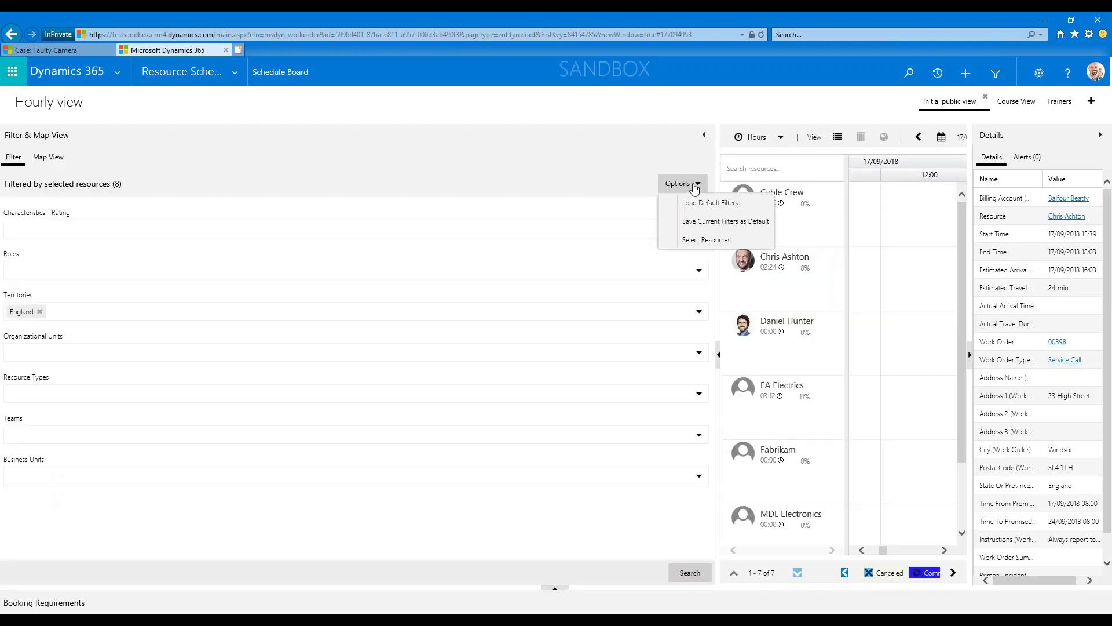
click(698, 240)
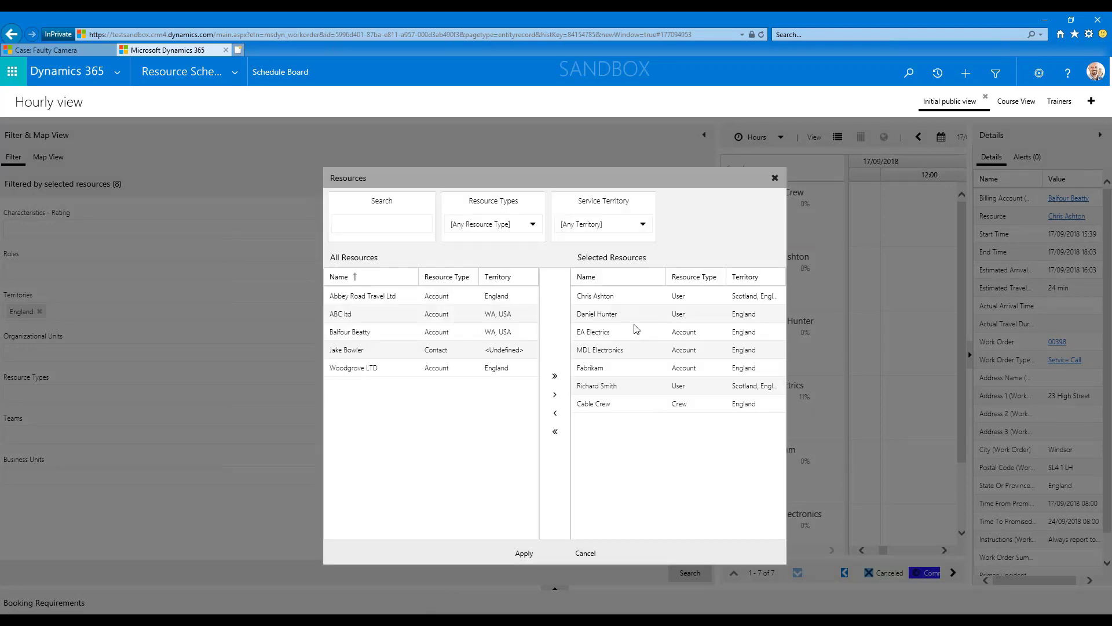
click(611, 409)
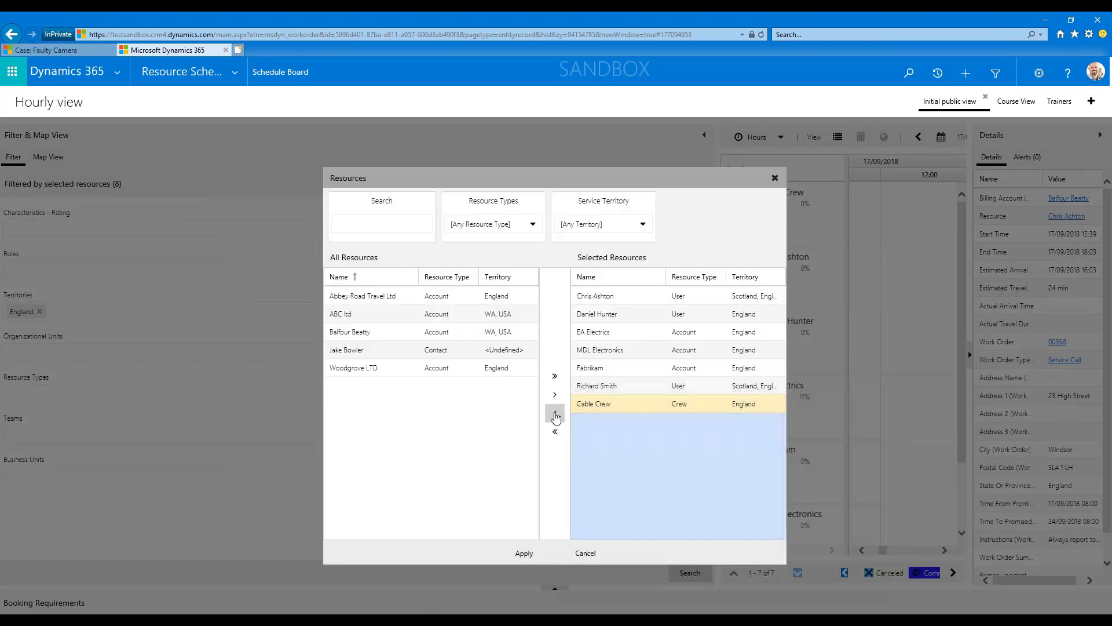
click(555, 412)
click(626, 369)
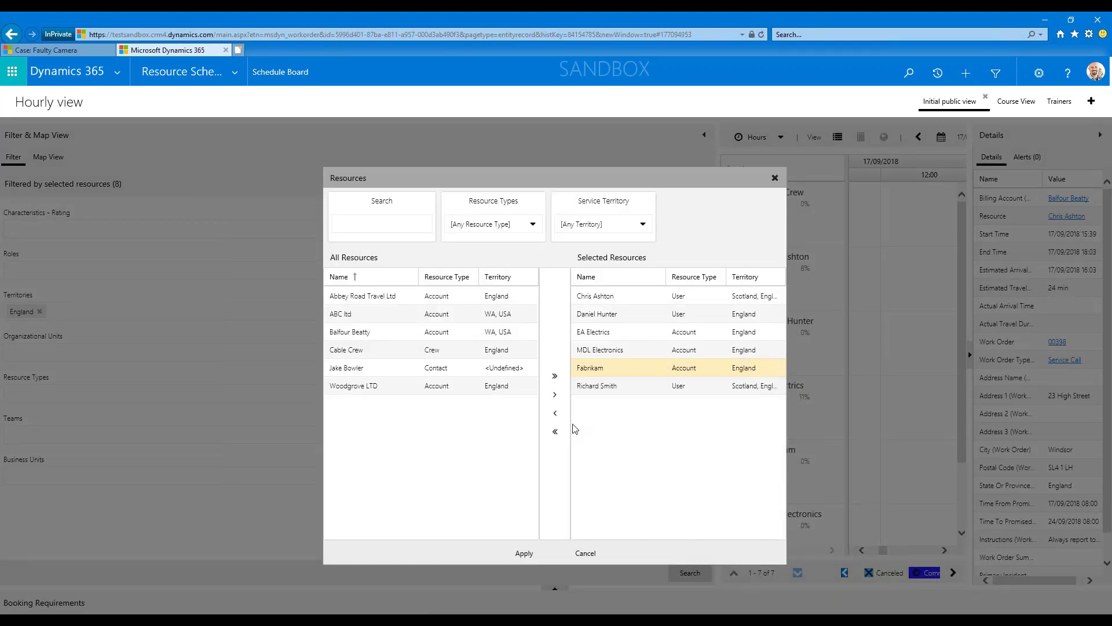
click(555, 412)
click(636, 335)
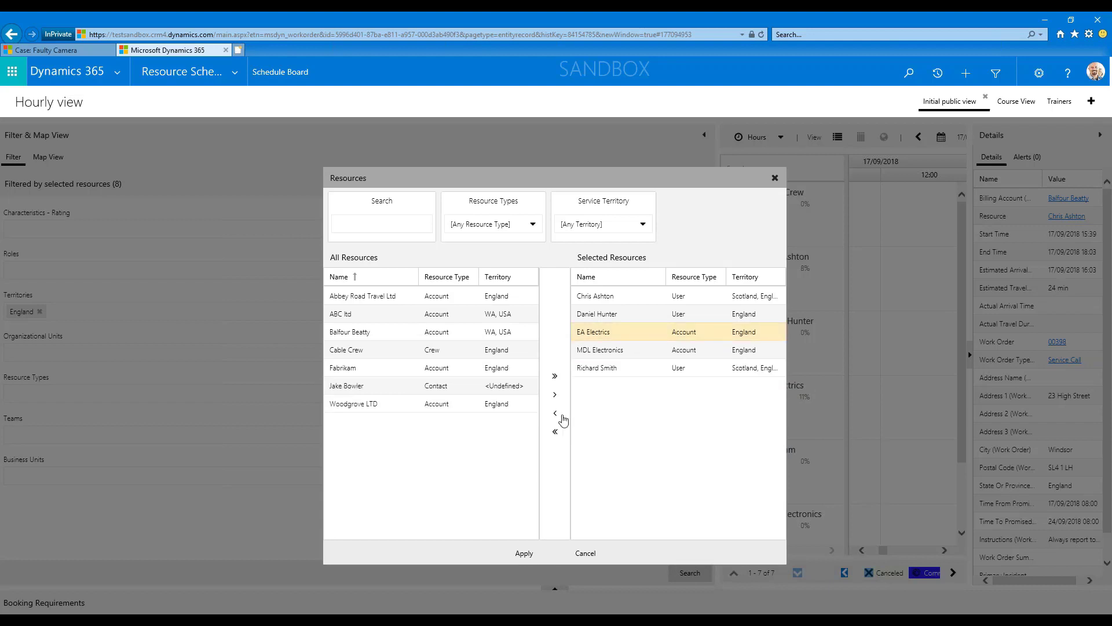
click(555, 413)
click(648, 336)
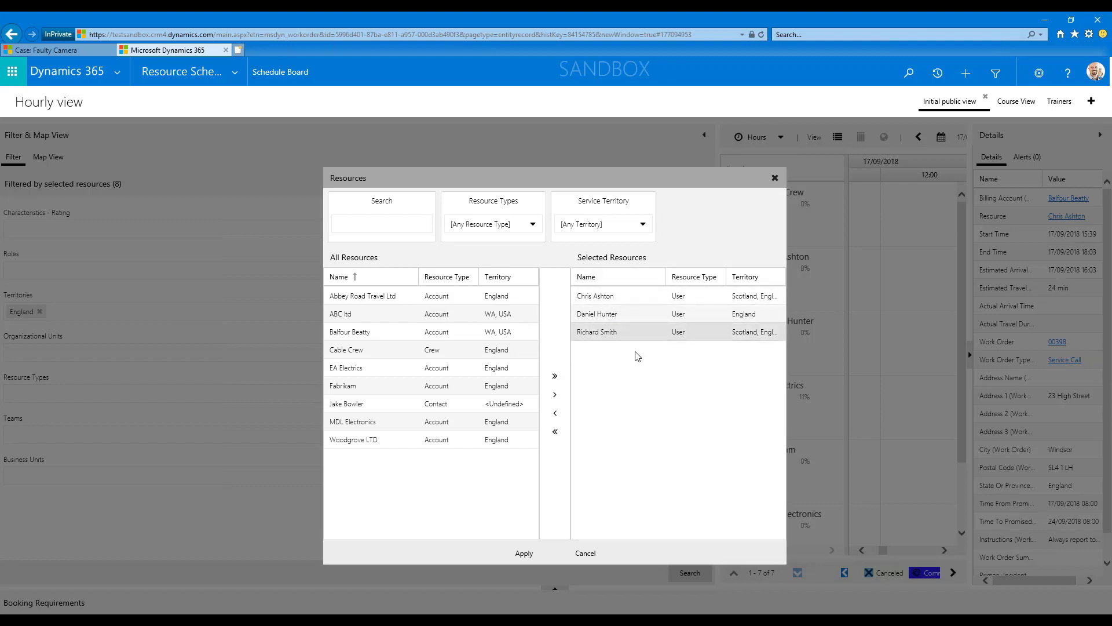
Review the Service Territory and Resource Types choices, apply the reduced resource selection to the board and collapse the filter pane.
click(644, 226)
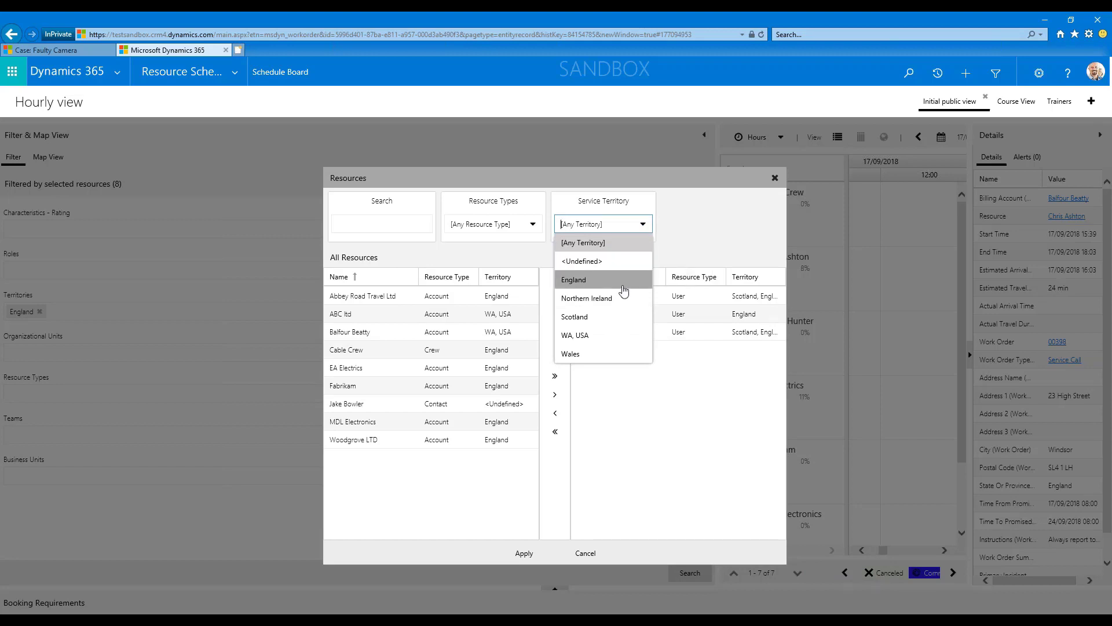
click(708, 250)
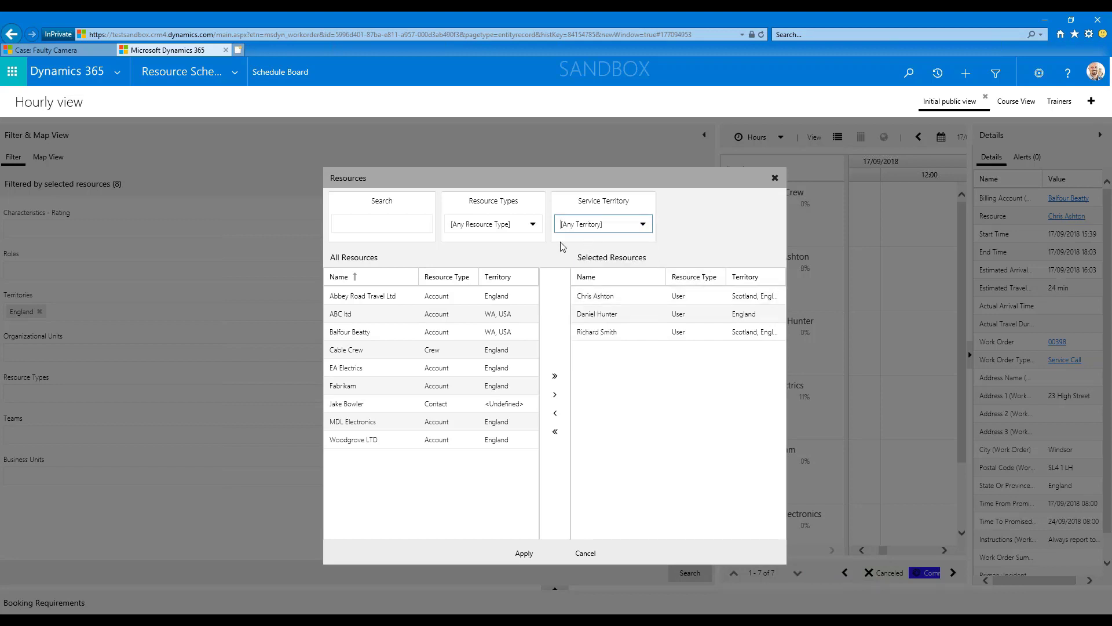
click(529, 223)
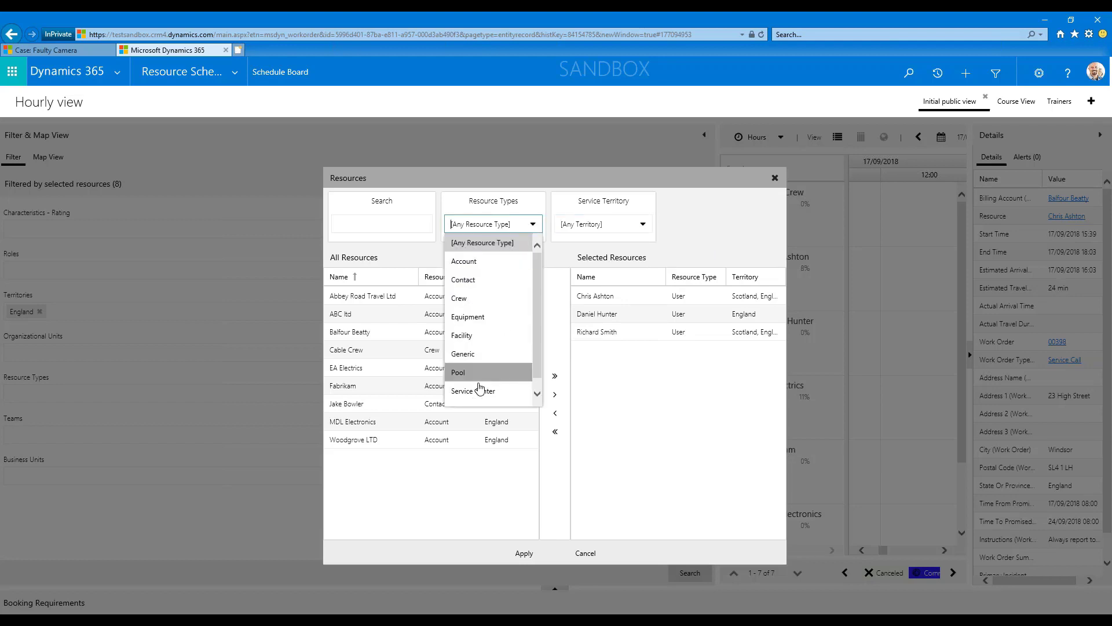
scroll(541, 344, down, 1)
click(703, 235)
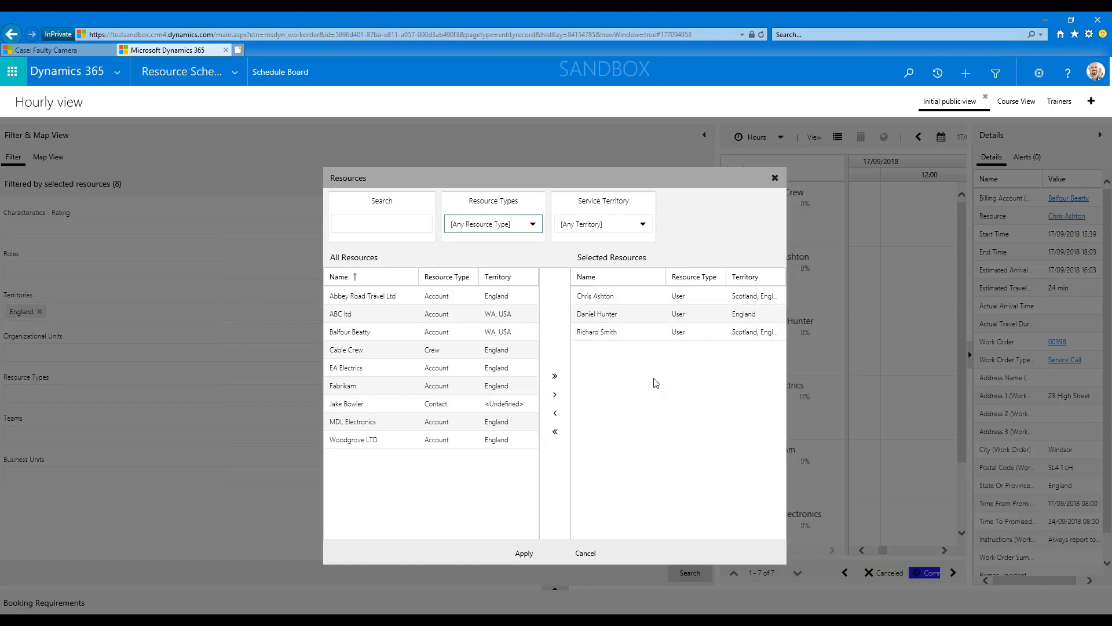
click(524, 553)
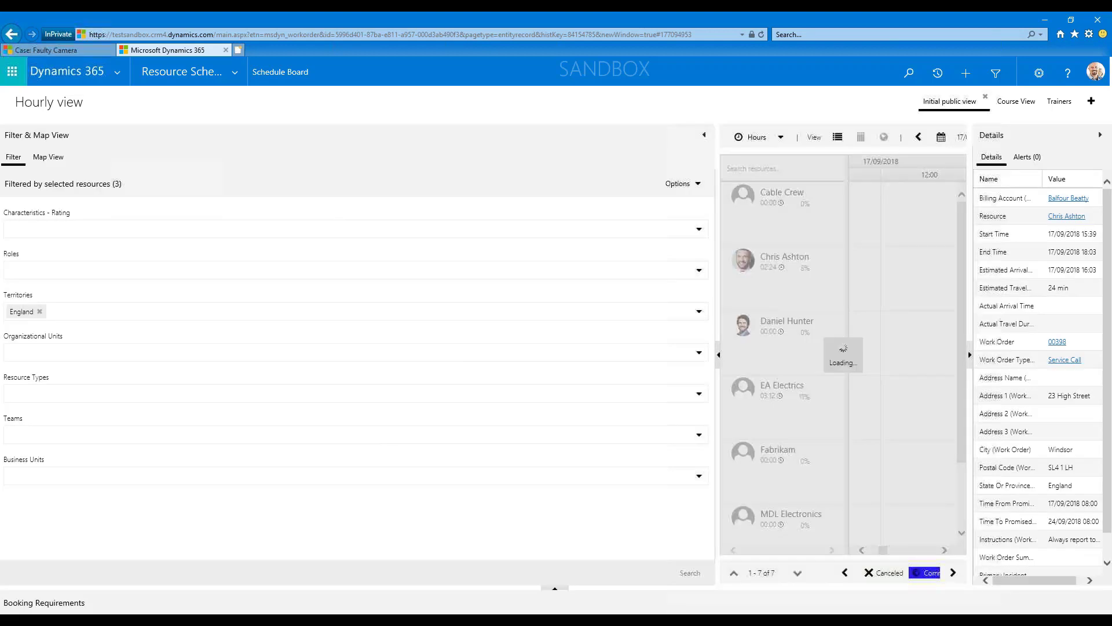
click(705, 137)
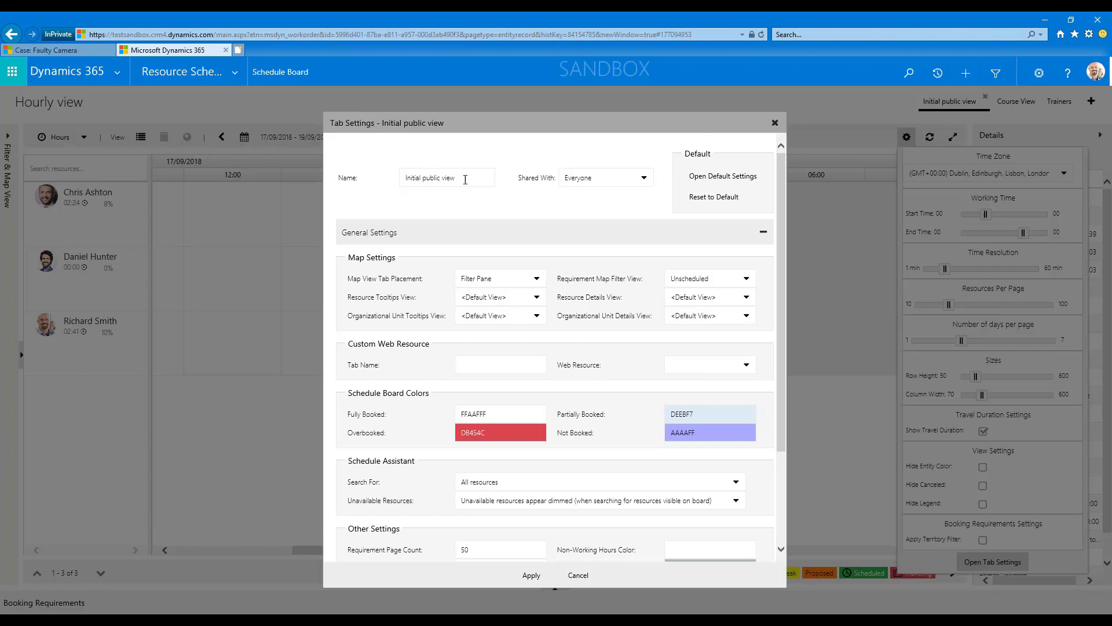
Examine the name, sharing options, general settings and requirement panels of the Initial public view tab, and close its settings without changes.
drag(465, 179, 390, 178)
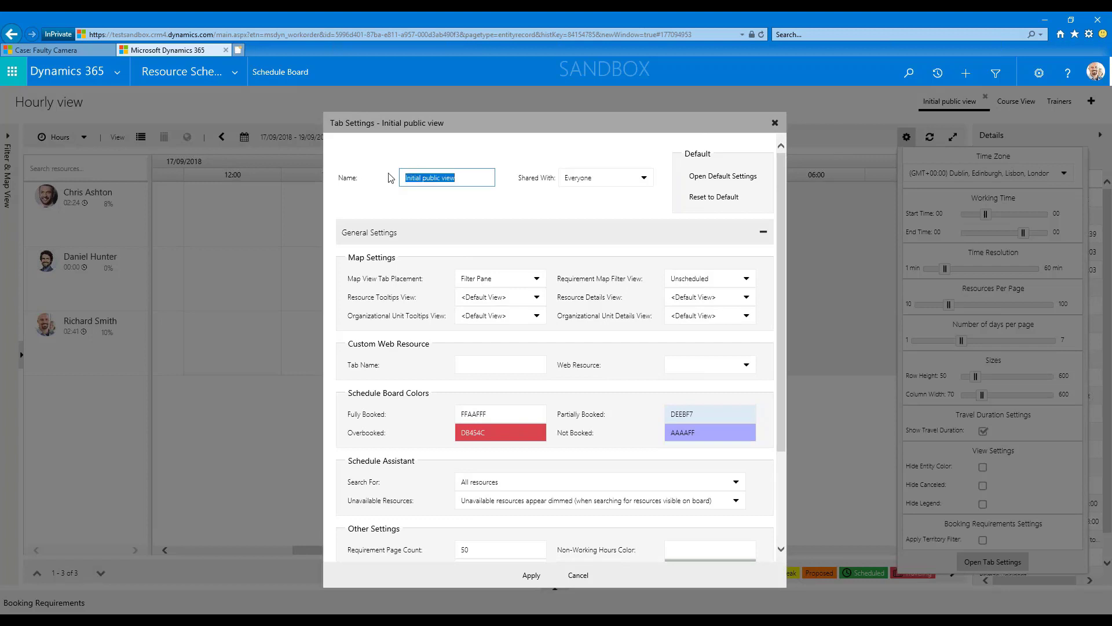
click(633, 185)
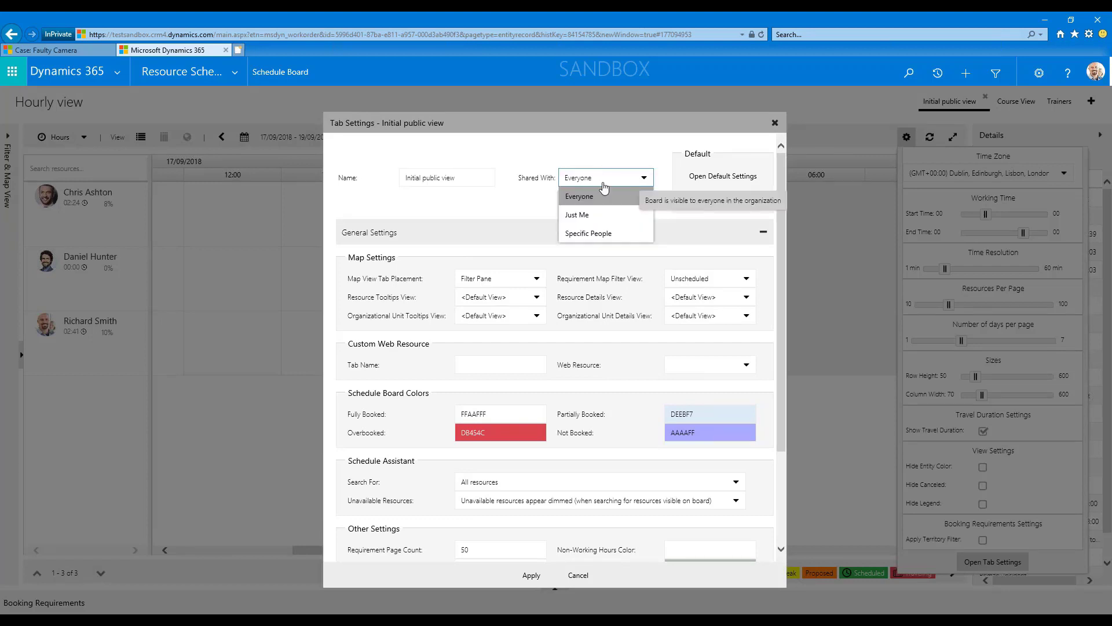
click(496, 212)
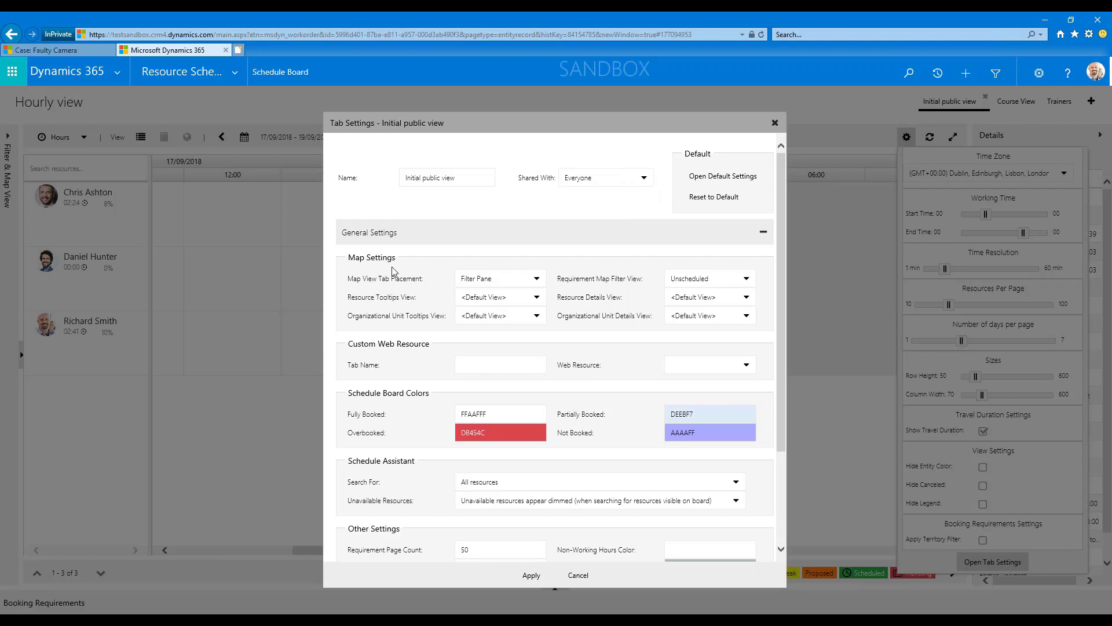
scroll(487, 405, down, 3)
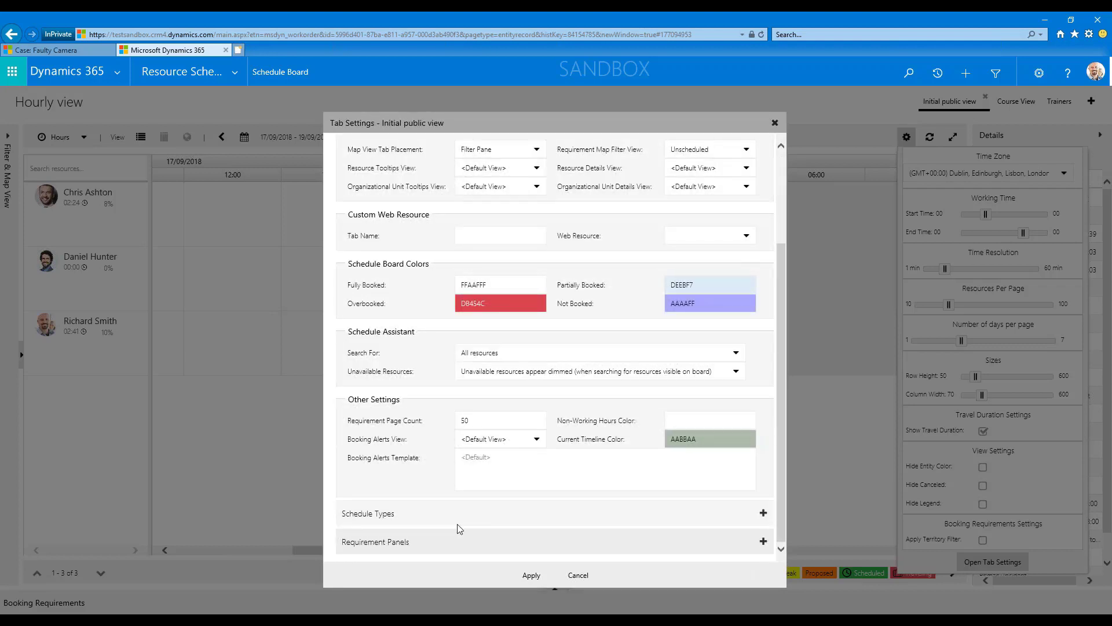
click(459, 543)
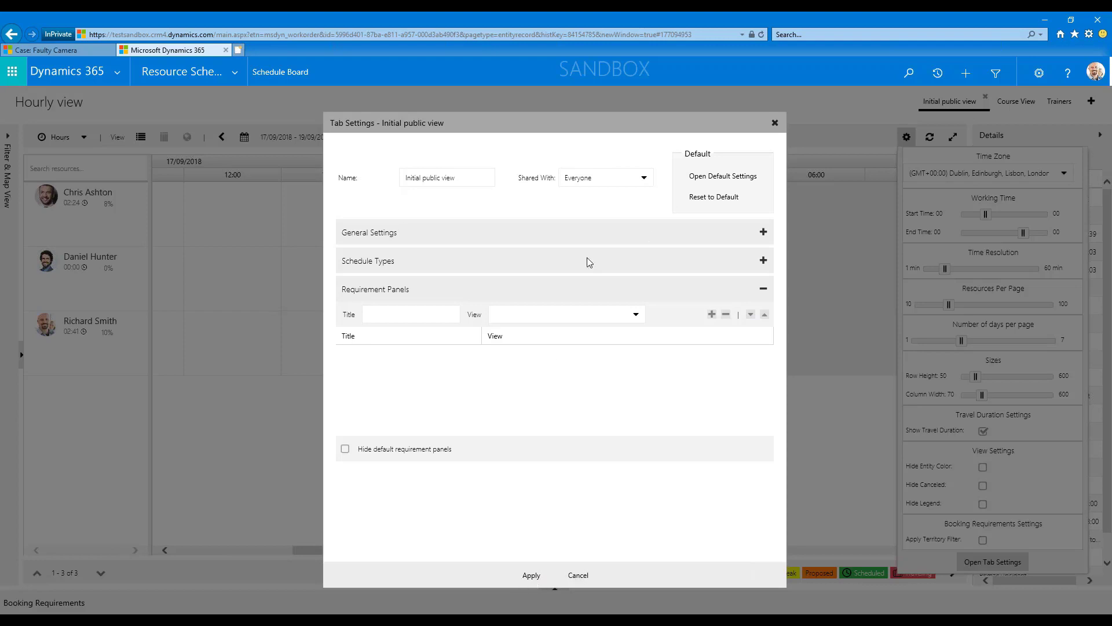
click(578, 576)
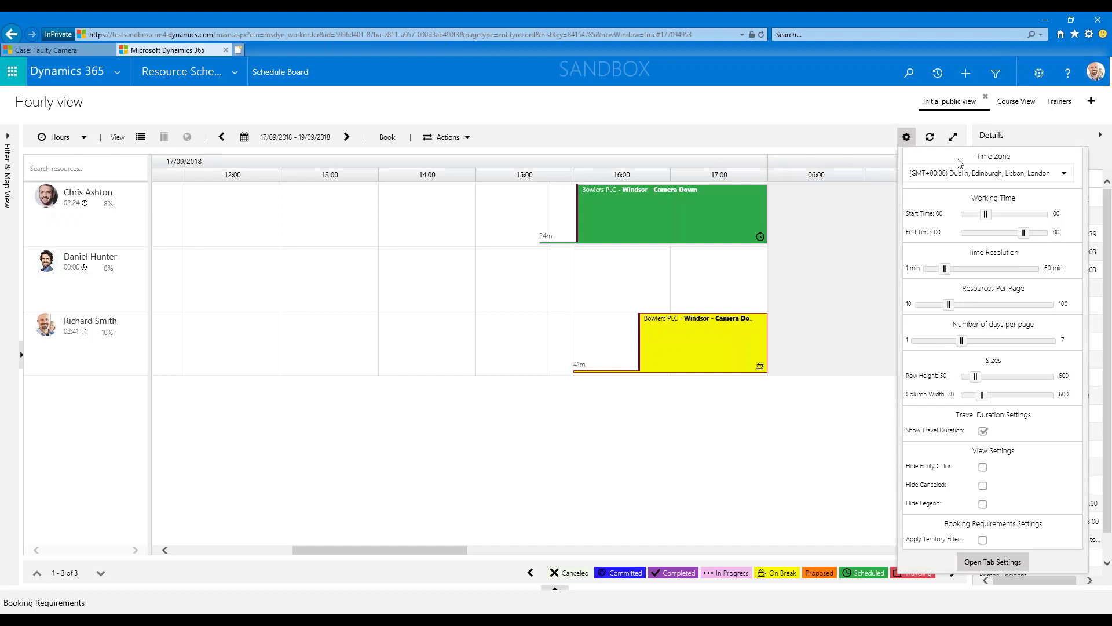
Start a new Schedule Board tab and name it Trainers 2.
click(1092, 105)
click(421, 178)
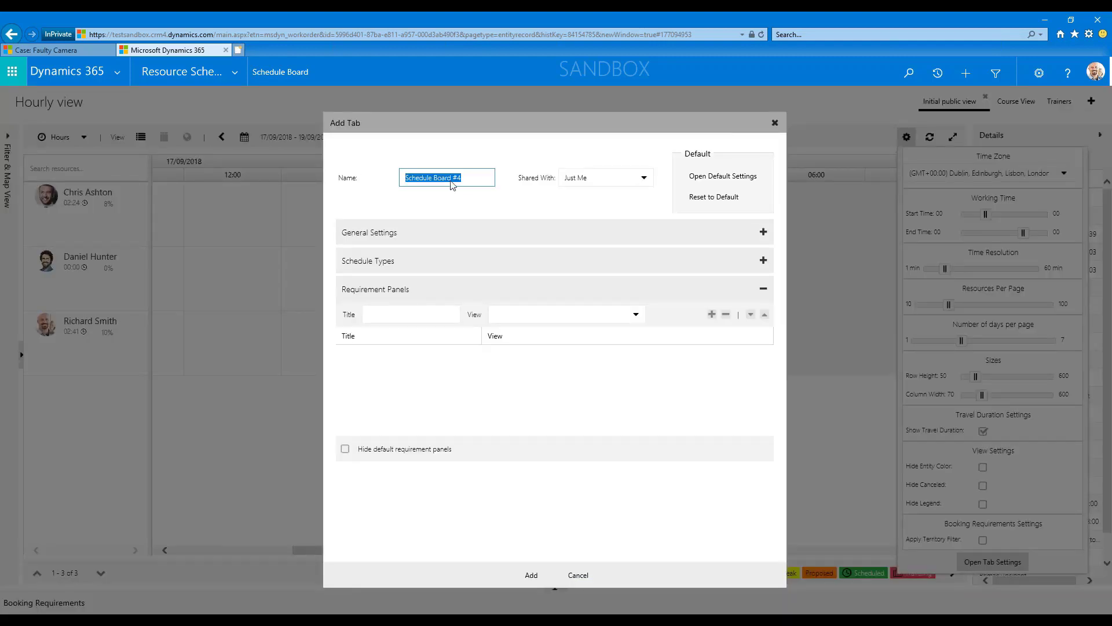
drag(457, 177, 381, 180)
click(479, 177)
drag(478, 178, 403, 181)
click(480, 176)
text(Tr)
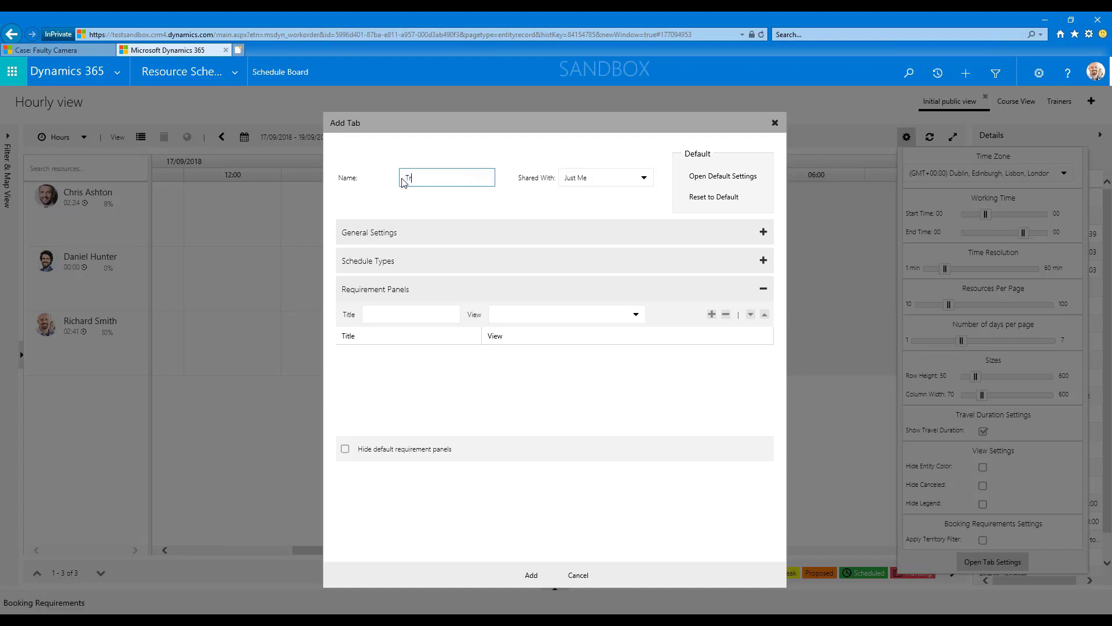
text(ainers 2)
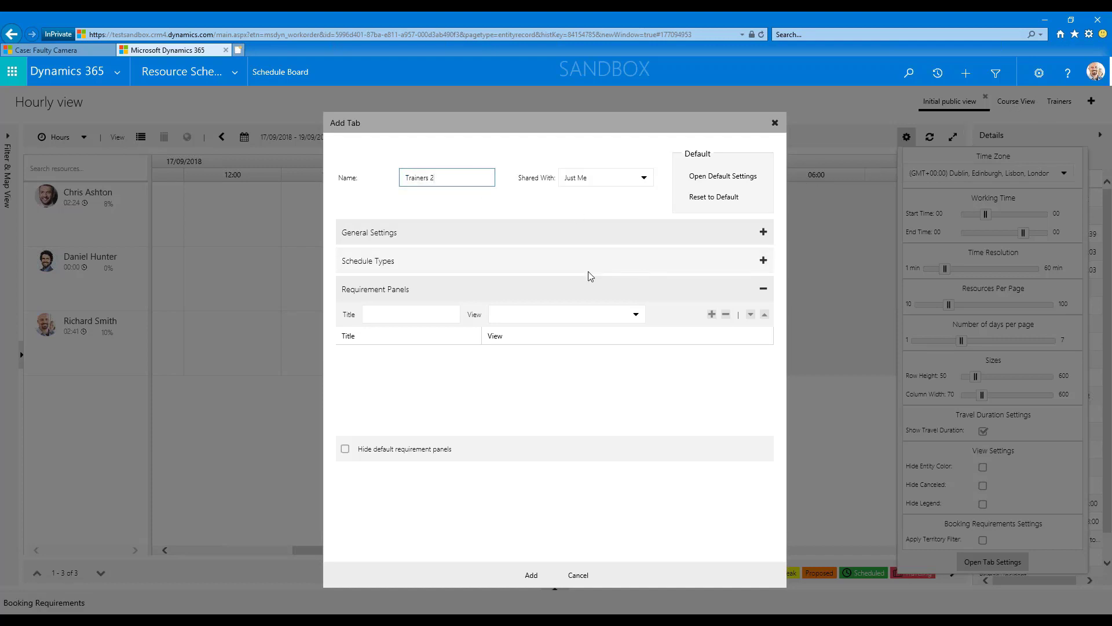
Review the new tab's general settings and add the tab to the Schedule Board.
click(461, 233)
scroll(555, 348, down, 2)
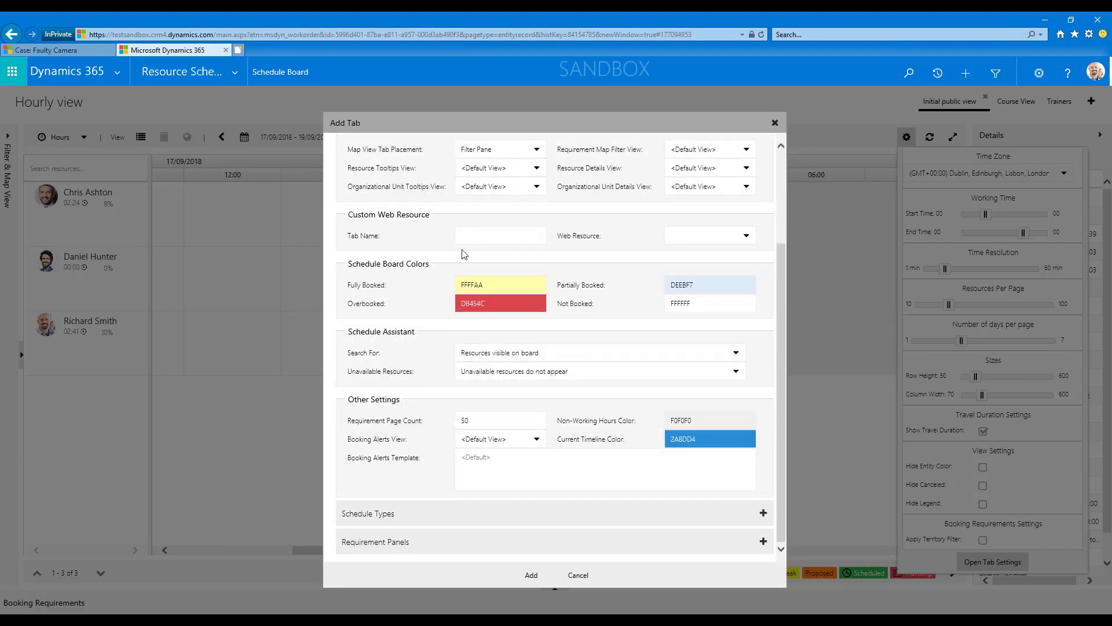
scroll(579, 522, up, 2)
click(533, 576)
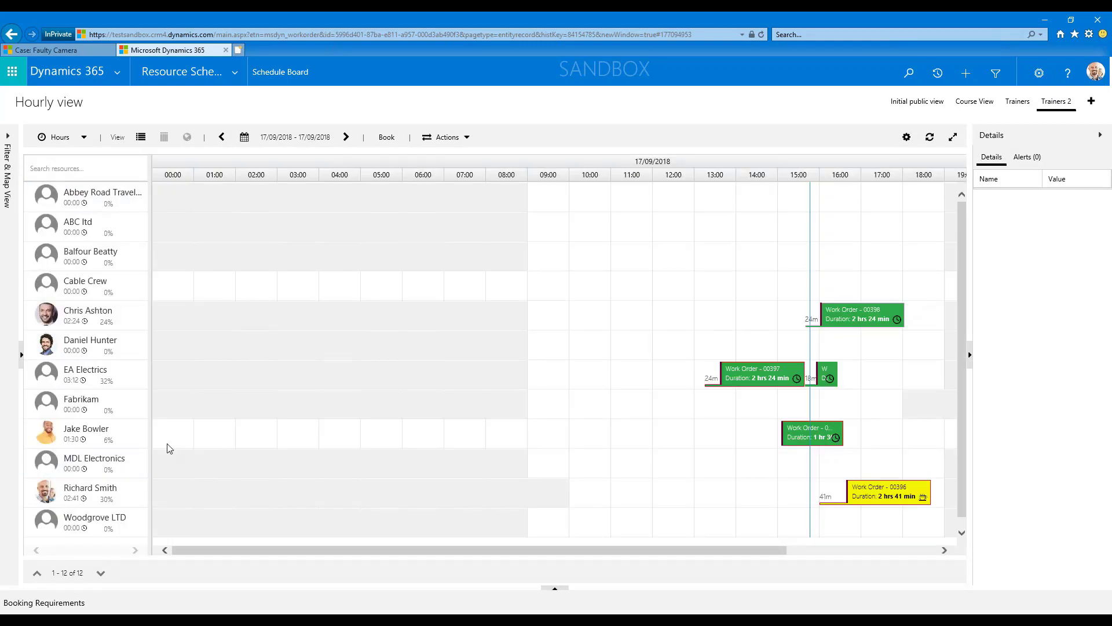
Return to the Initial public view, check the skills and roles card of the last listed resource, and view the hourly schedule from 09:00.
click(927, 104)
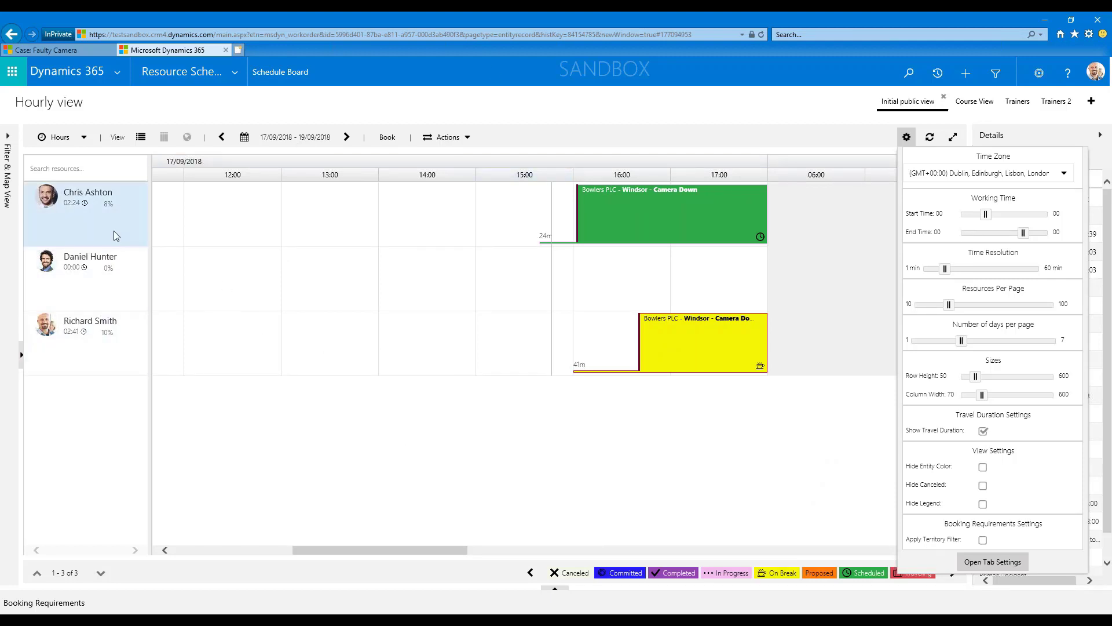
mouse_move(115, 347)
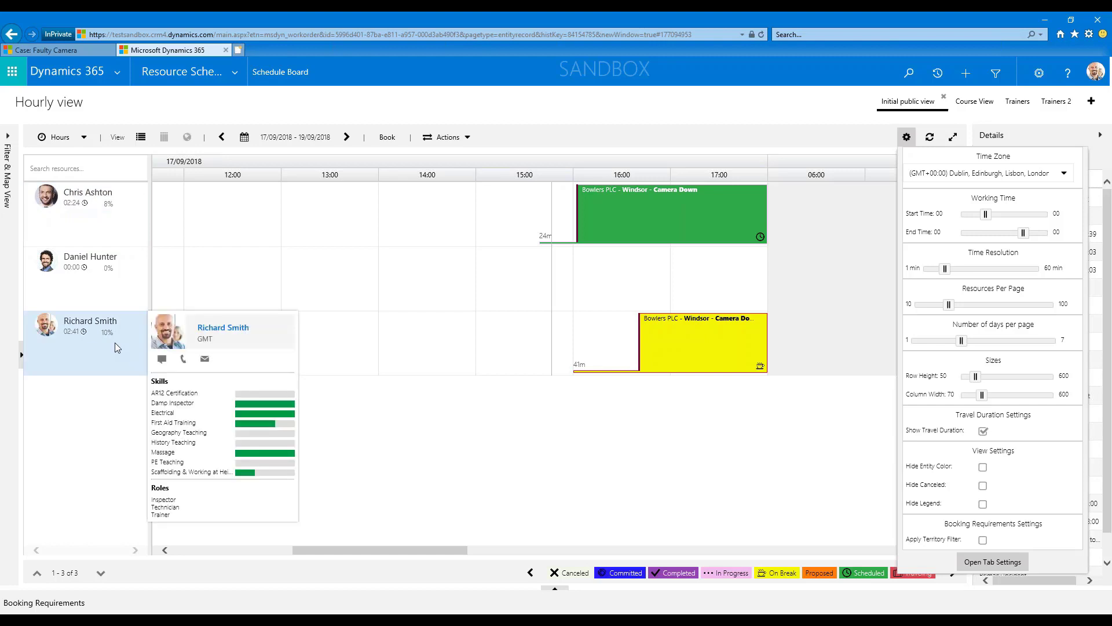
click(82, 139)
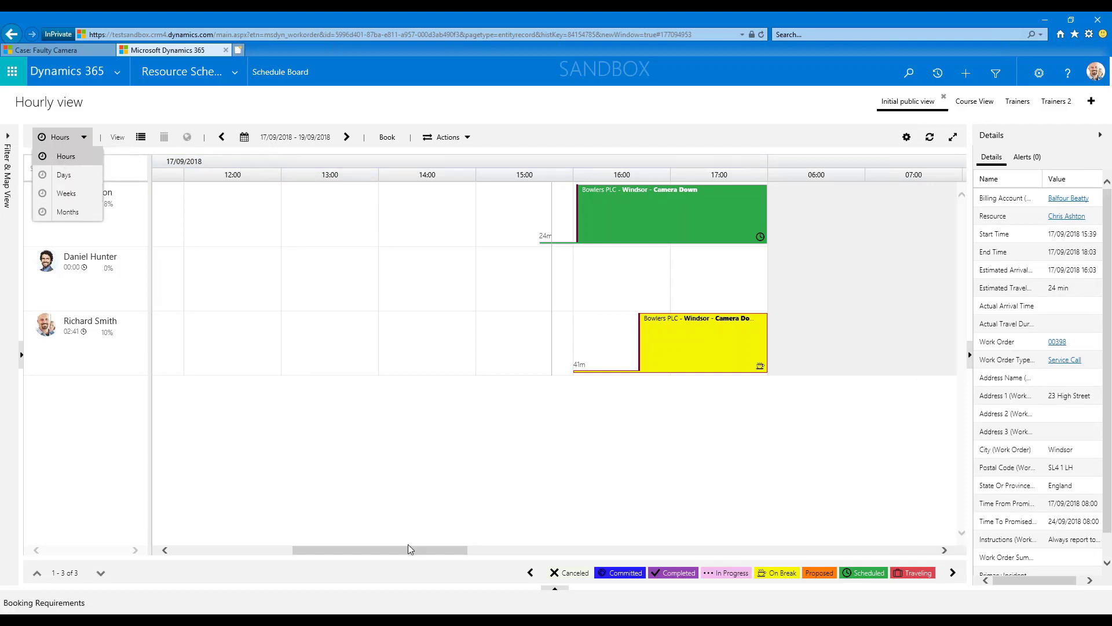
drag(408, 546, 358, 542)
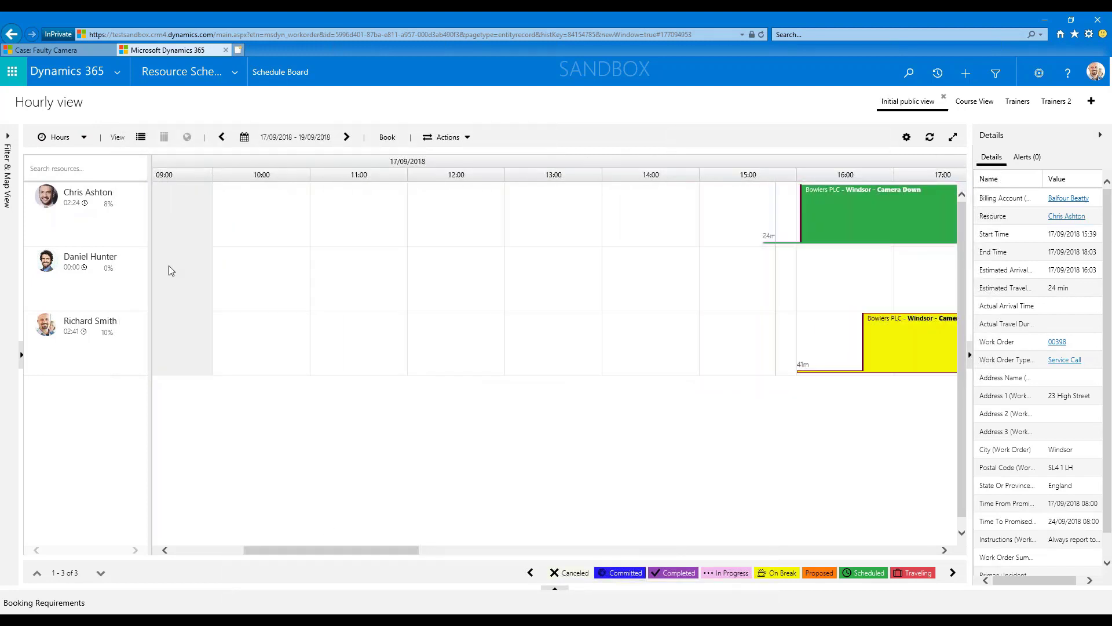
Display the schedule by days, followed by weeks, and examine the weekly bookings from the start of the range, 16/09/2018.
click(60, 136)
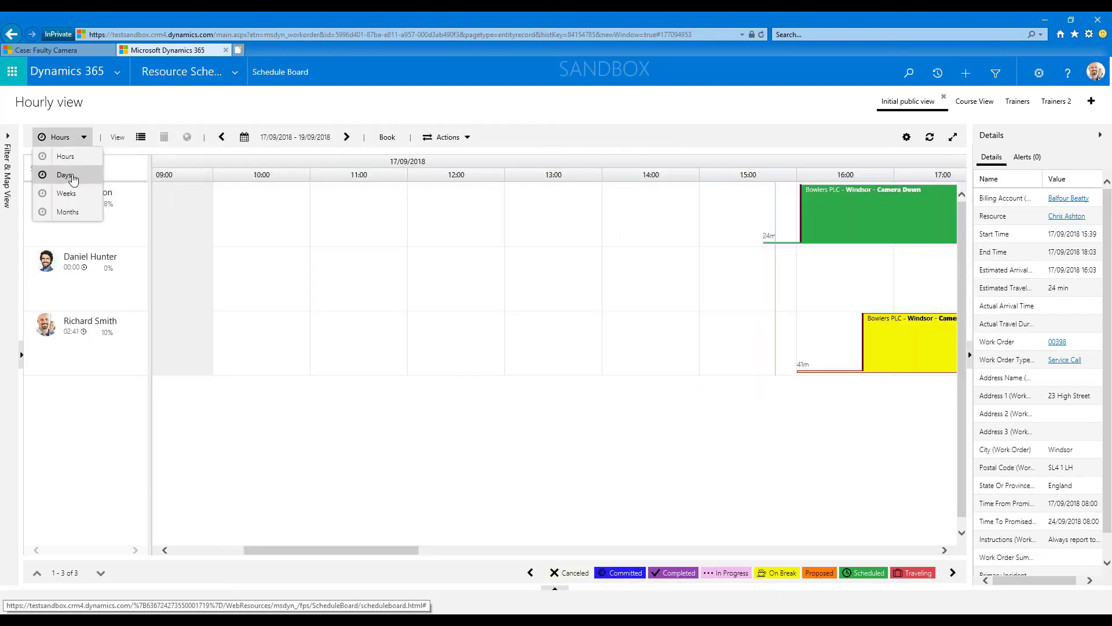
click(65, 175)
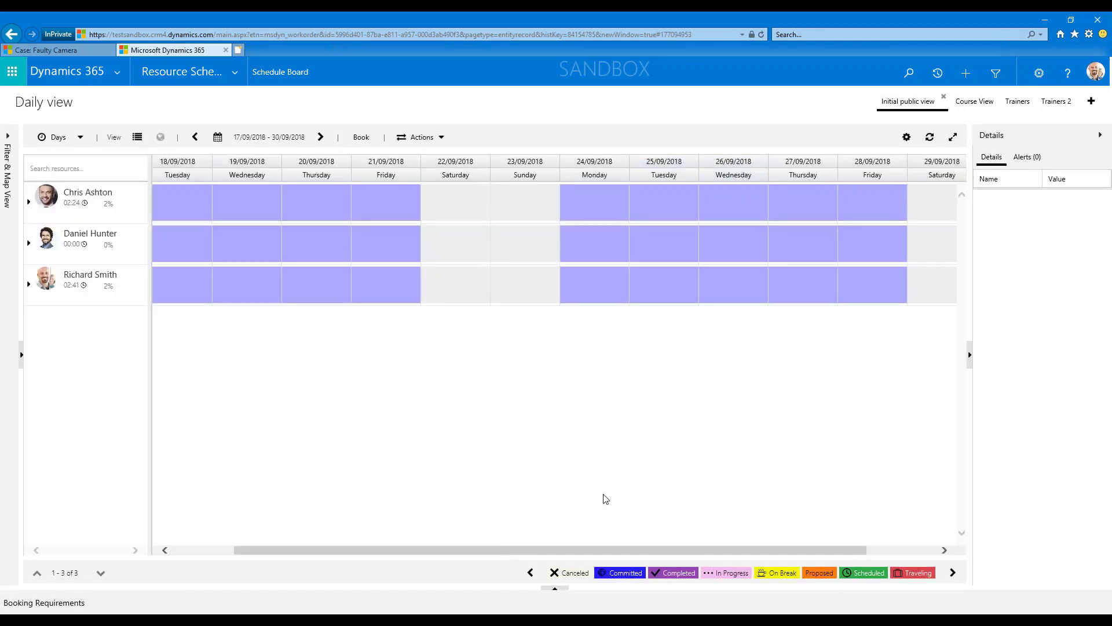
click(79, 139)
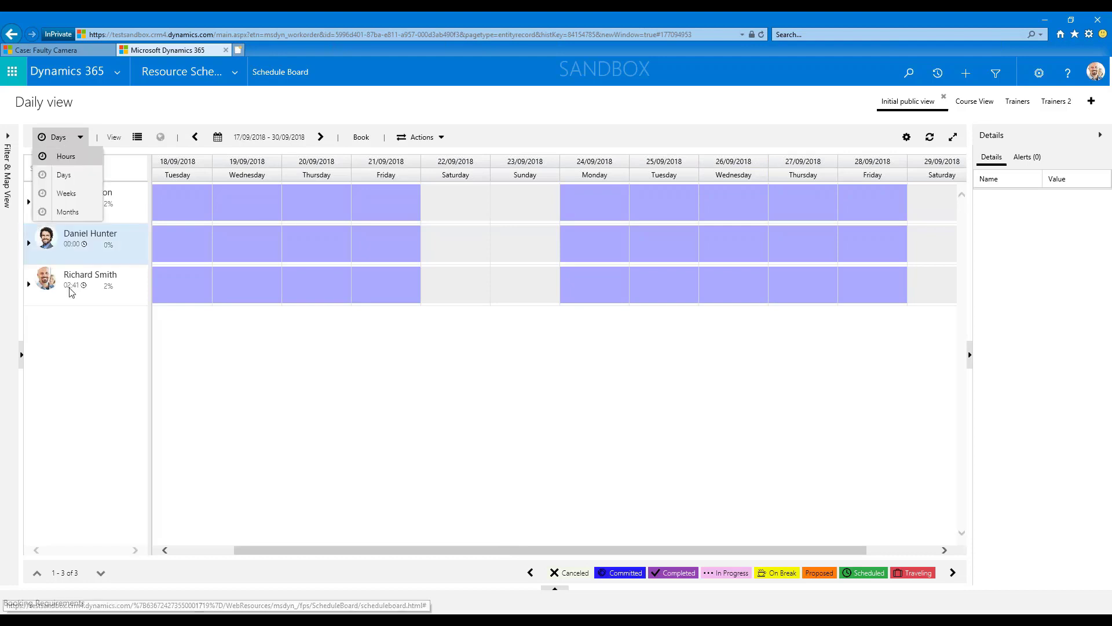
click(64, 194)
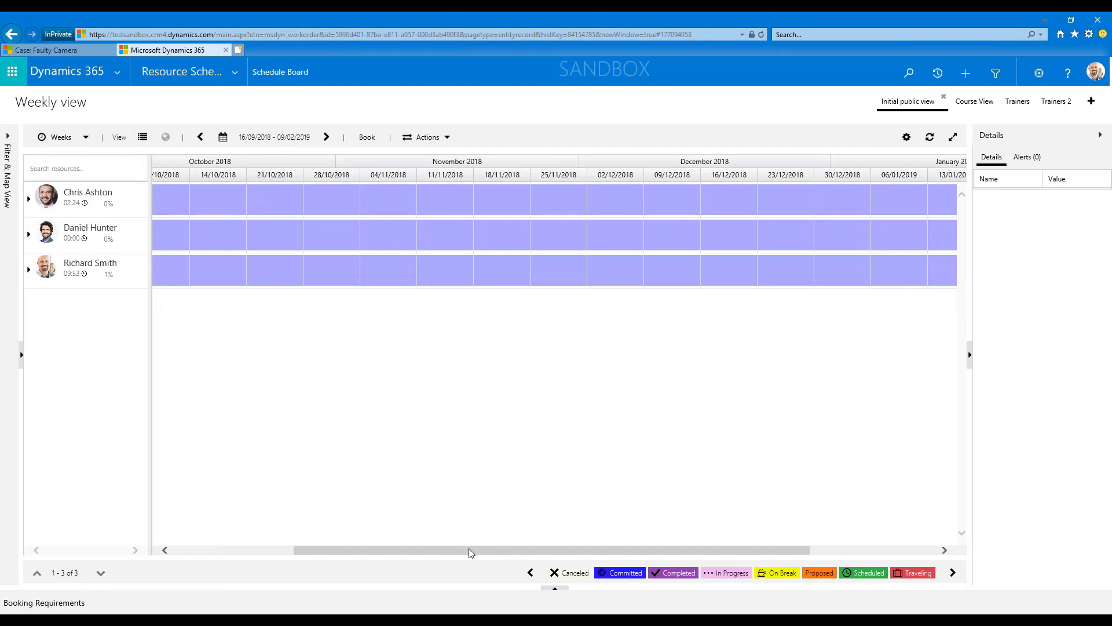
drag(471, 551, 276, 543)
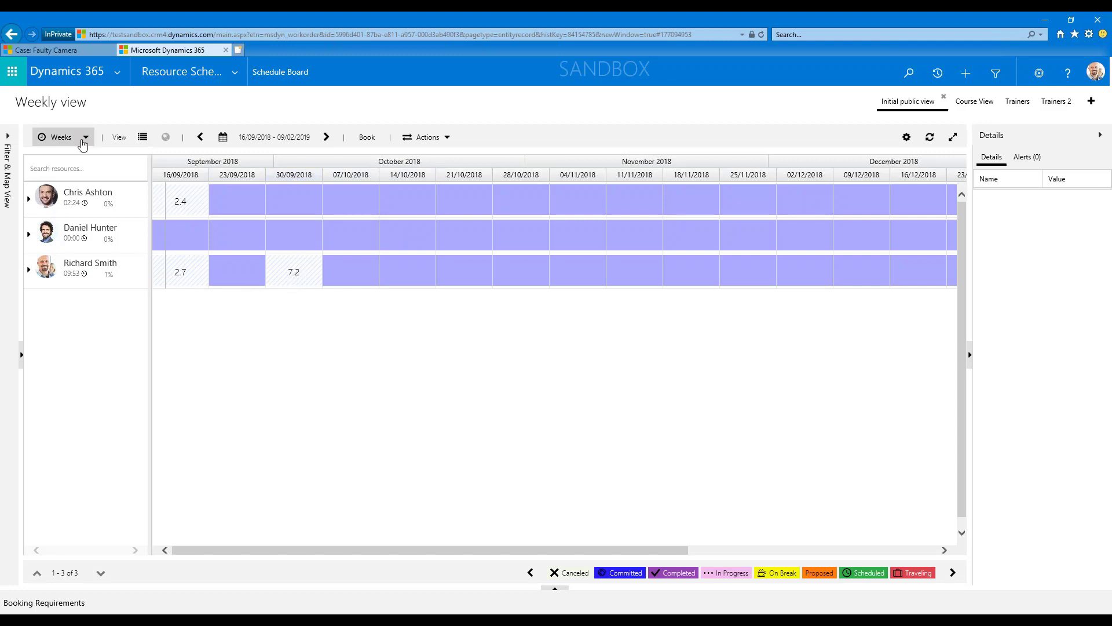
Return the board to the hourly view and show the afternoon bookings of 17/09/2018 up to the end of the working day.
click(84, 137)
click(65, 155)
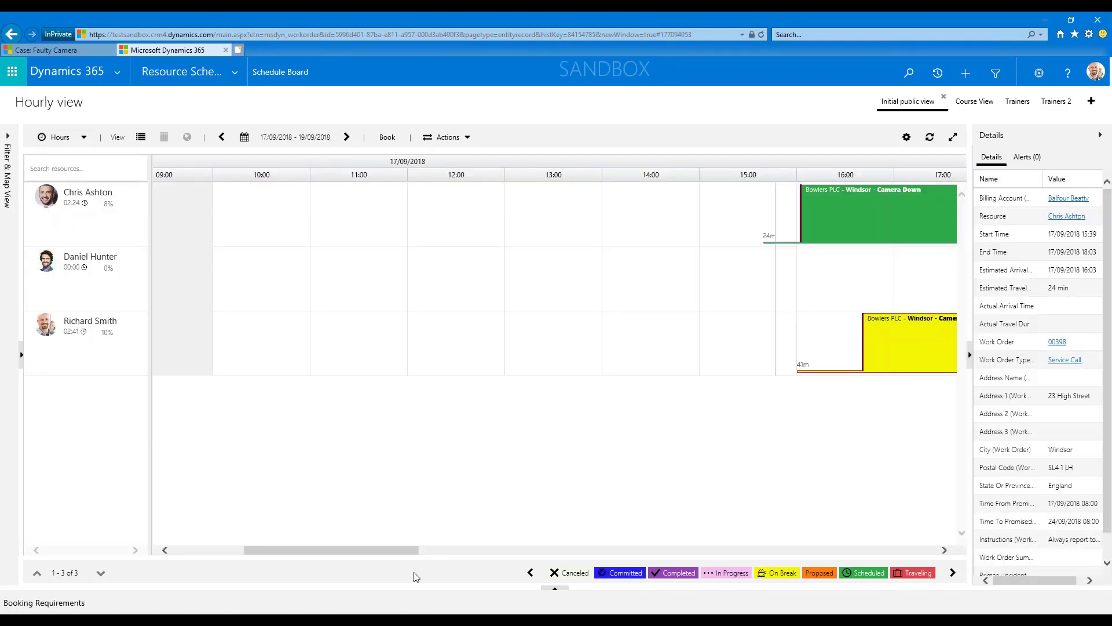
drag(401, 554, 460, 553)
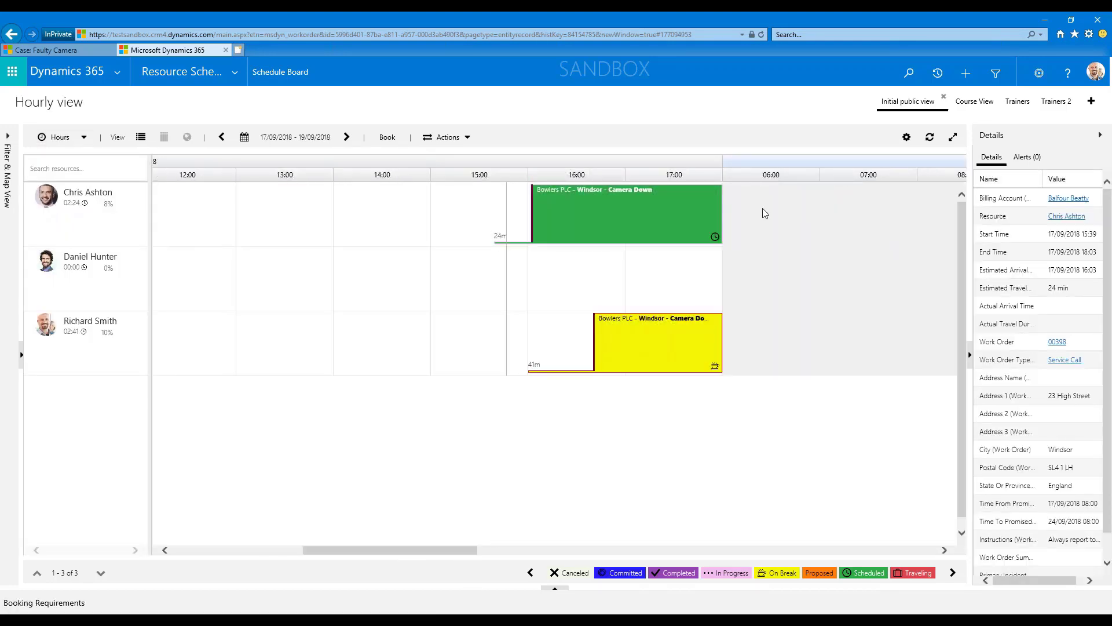
Enlarge the Schedule Board's row height, look through the enlarged rows, and reduce the height to slightly below its original size.
click(907, 138)
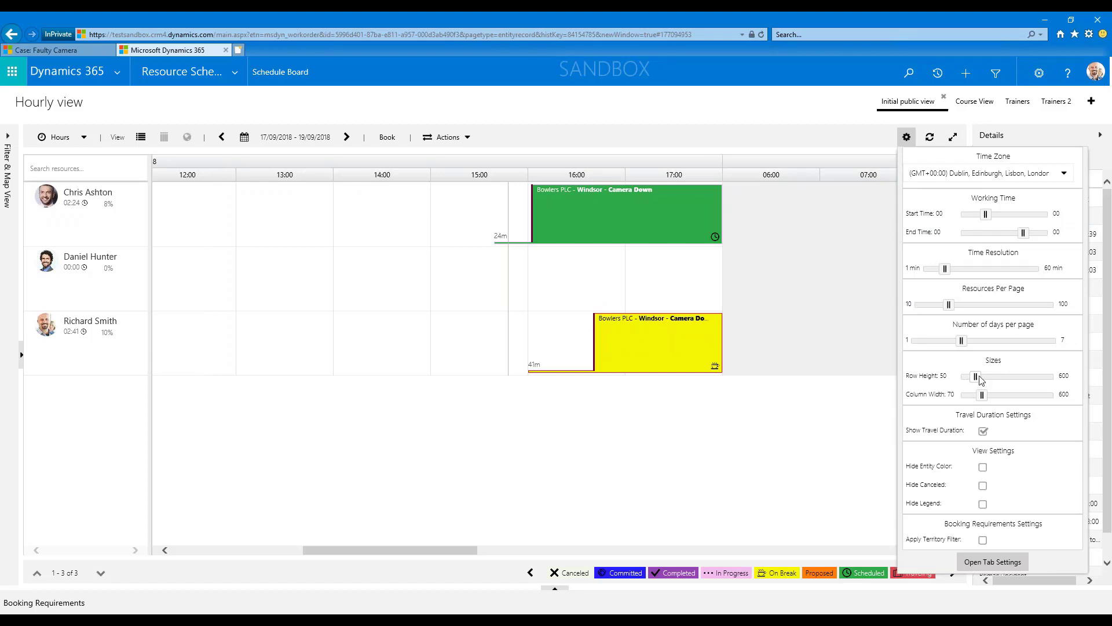
drag(981, 379, 1013, 378)
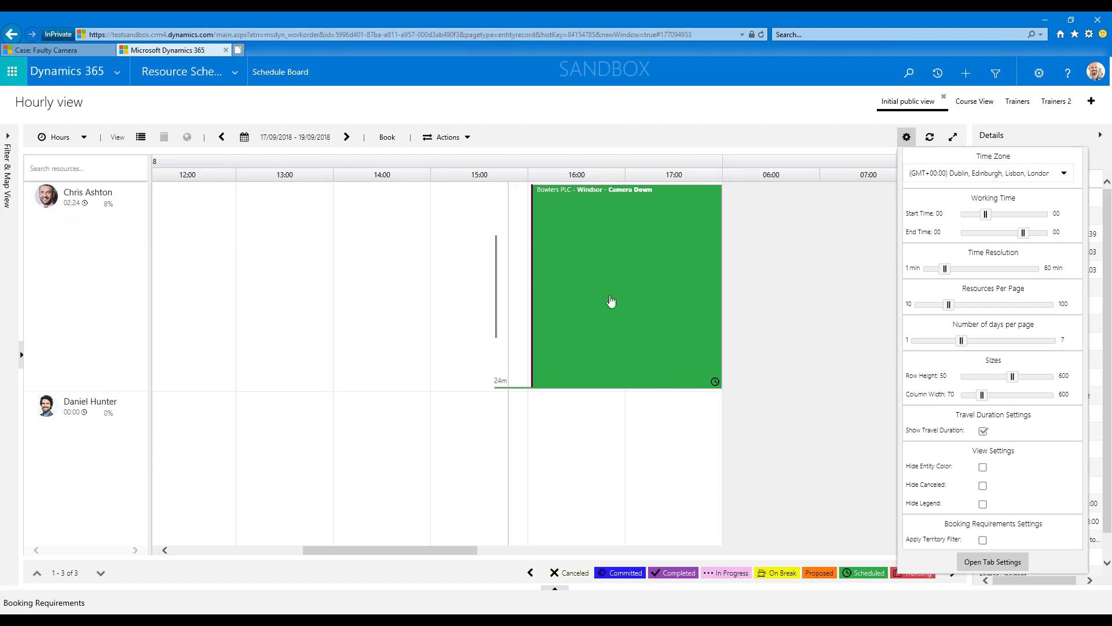
scroll(542, 441, down, 3)
scroll(543, 435, up, 3)
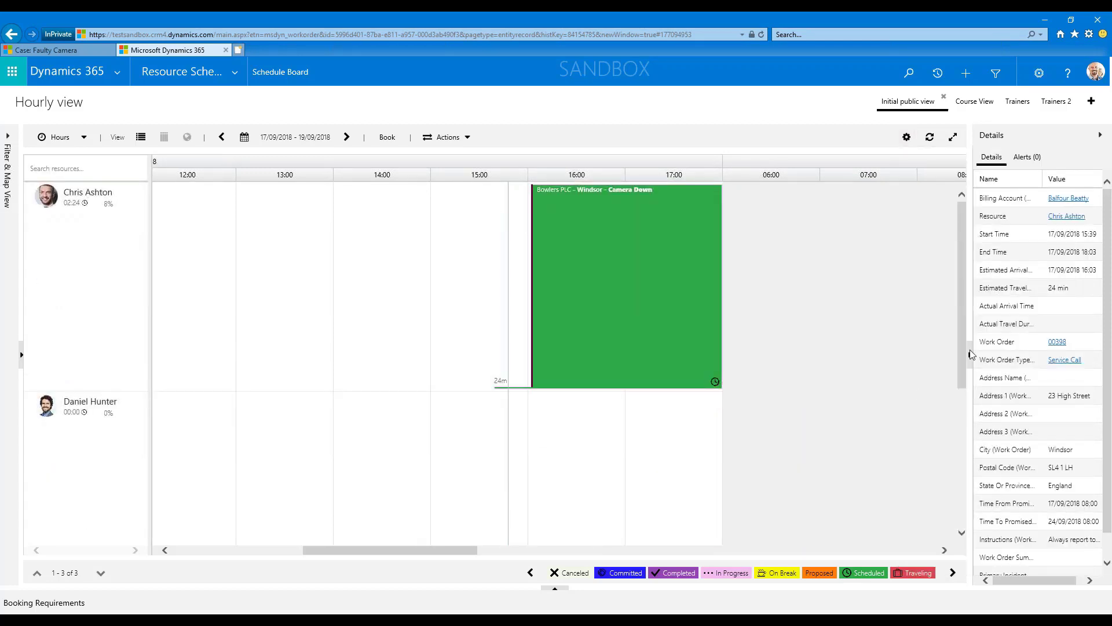
click(906, 137)
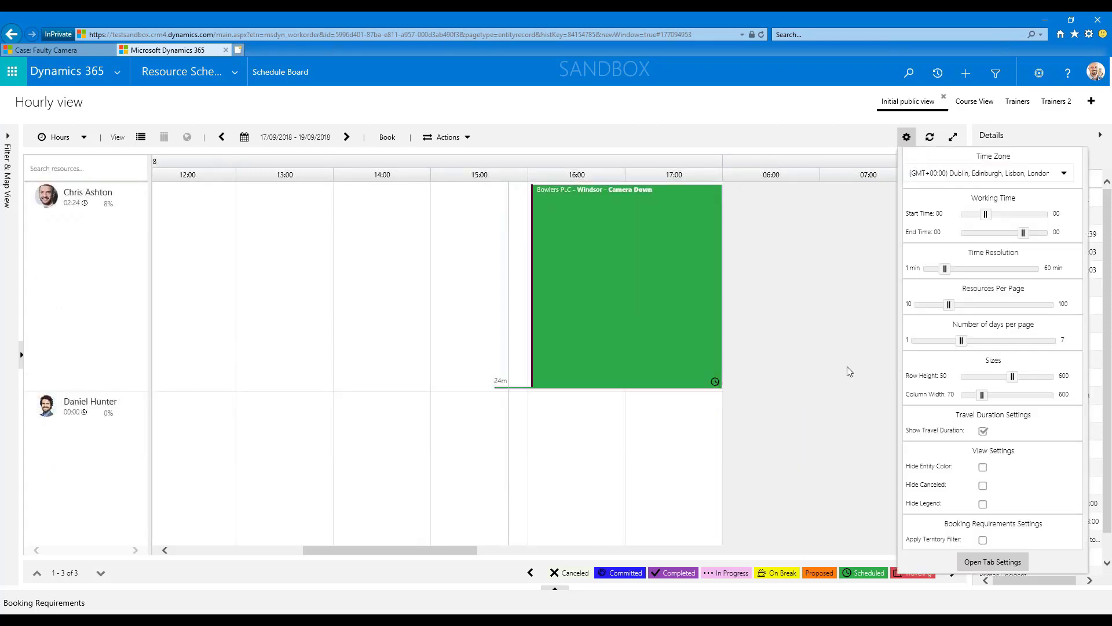
drag(1013, 378, 973, 378)
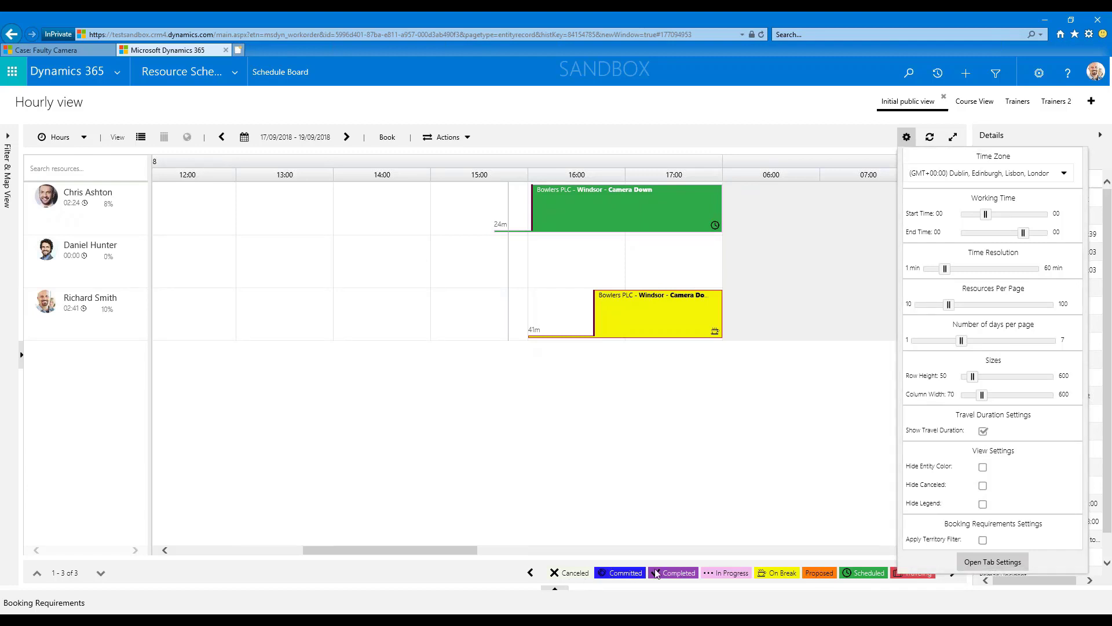
Hide the status legend and show it again, and turn the travel duration display off and back on.
click(984, 504)
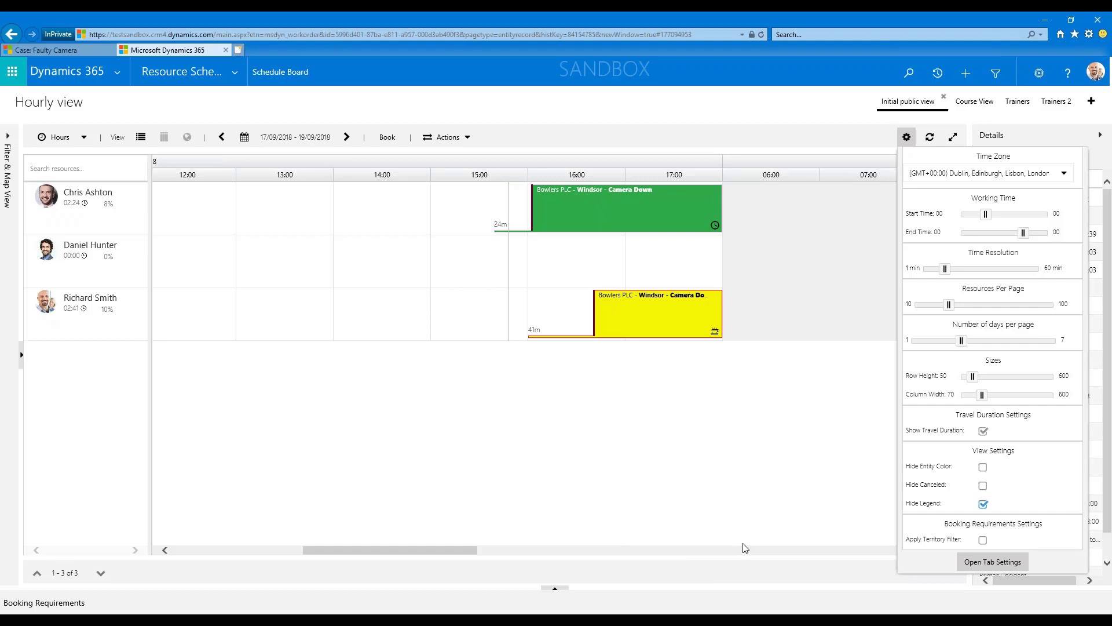
click(984, 504)
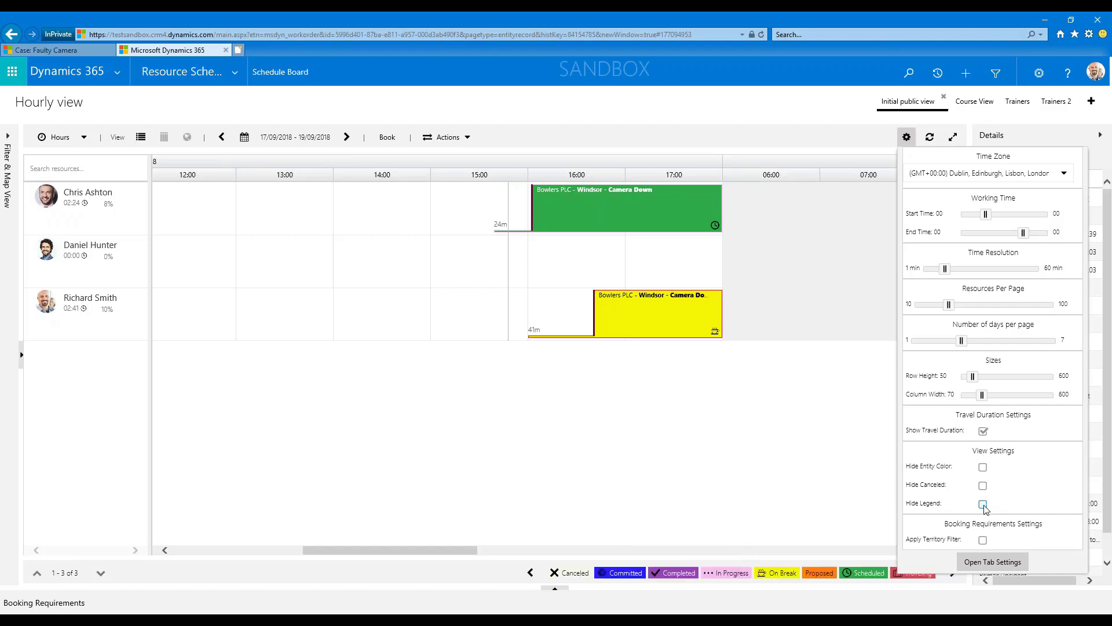
click(984, 432)
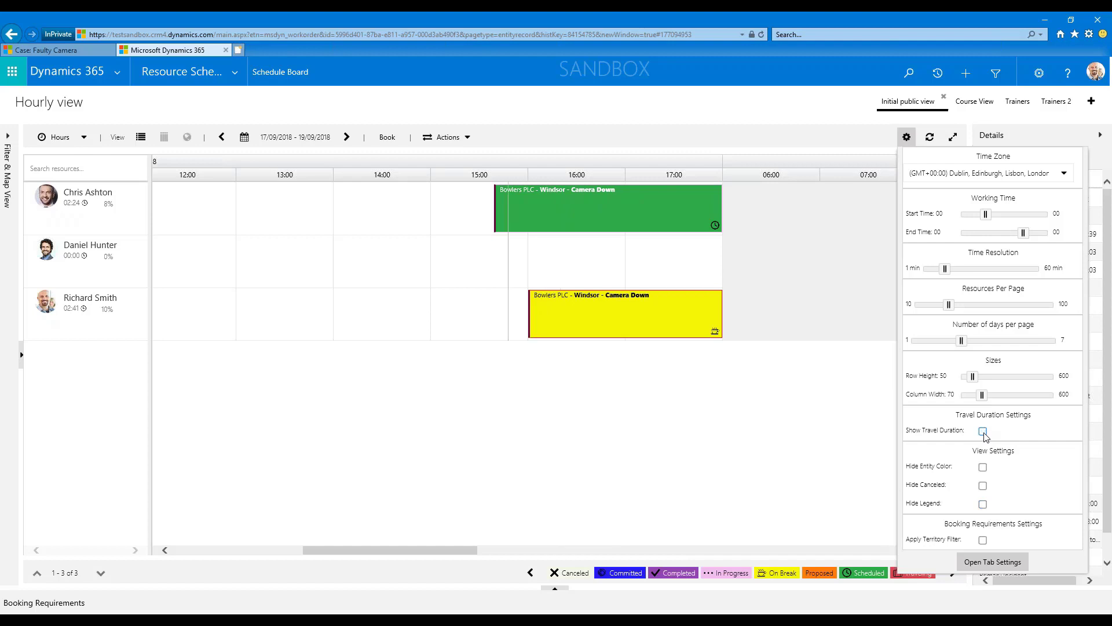
click(984, 432)
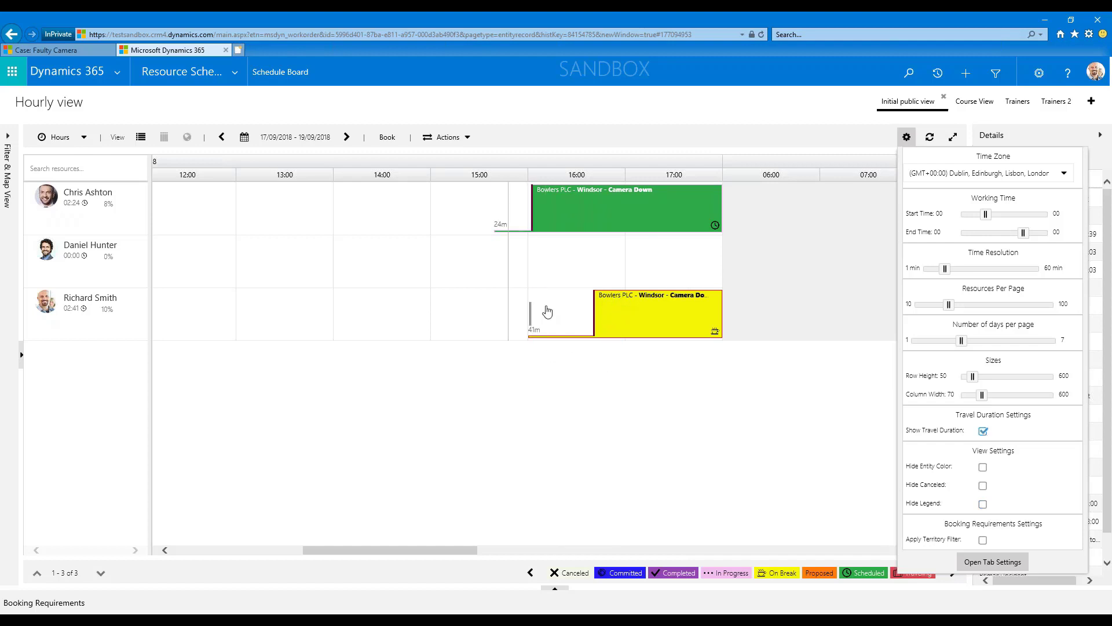
mouse_move(546, 320)
Set the number of days per page to 1 and display 18/09/2018 from 06:00.
drag(962, 342, 920, 342)
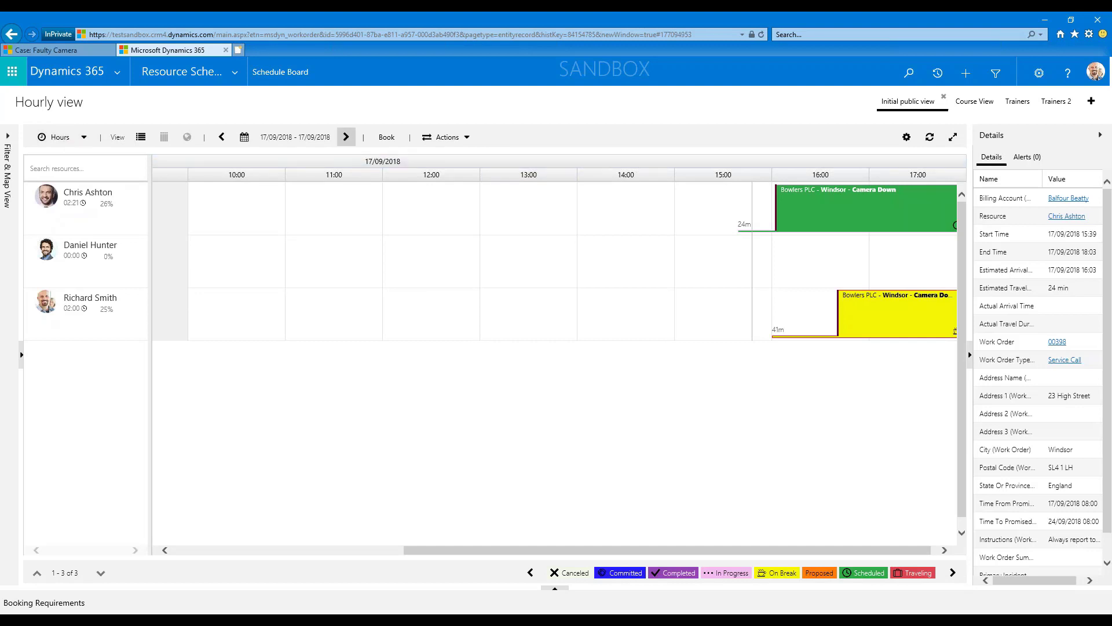
click(346, 138)
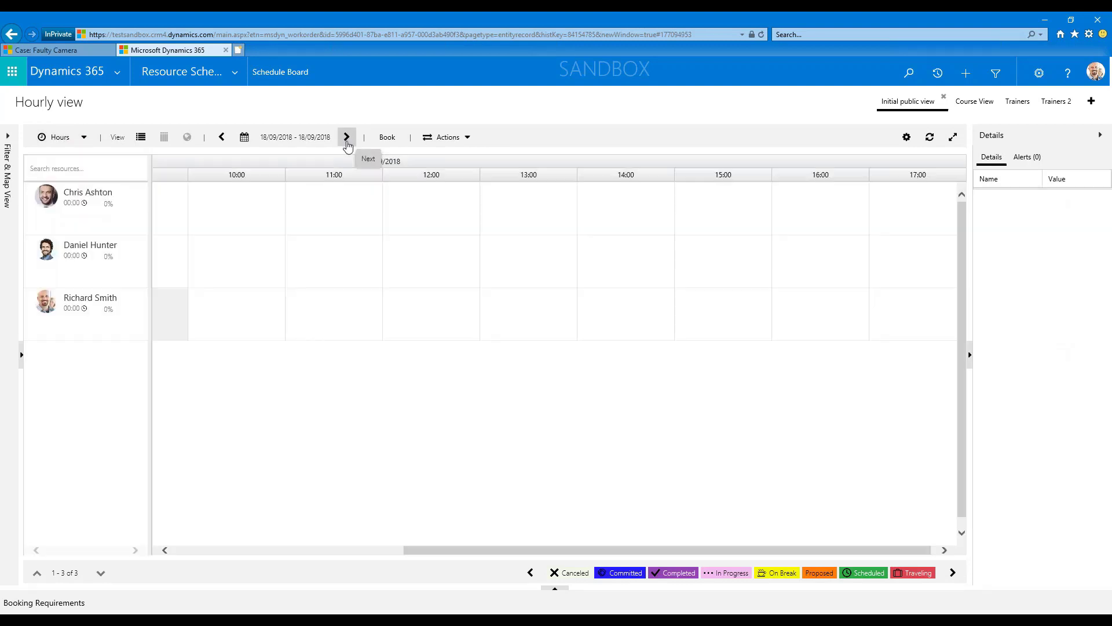
drag(414, 553, 212, 555)
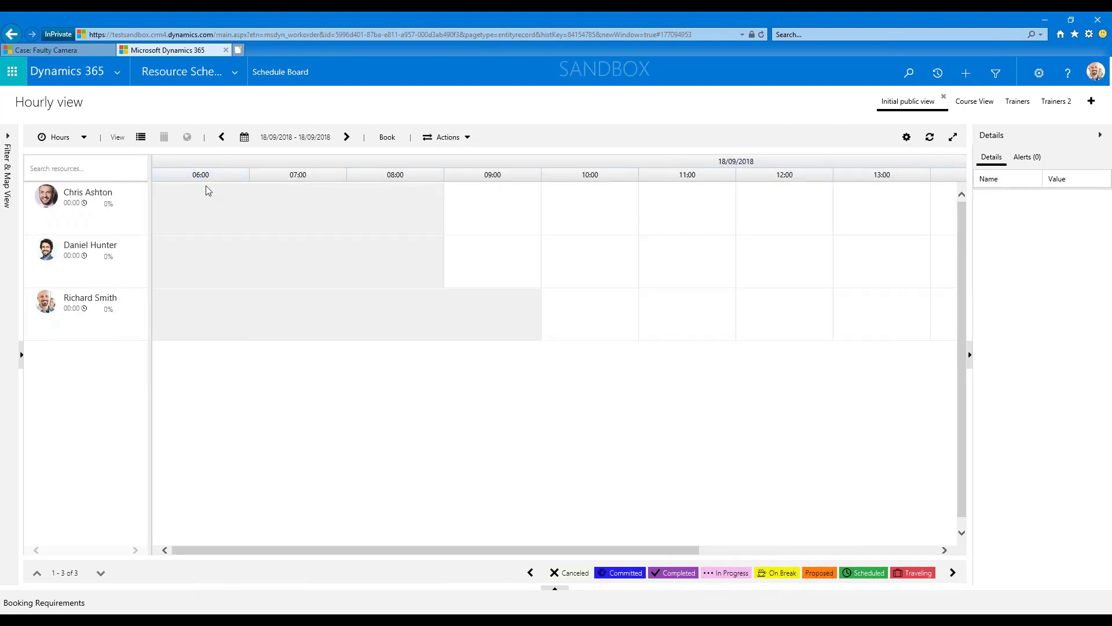
Set the board's working time to start at 09:00 and expand the board to full screen.
click(905, 143)
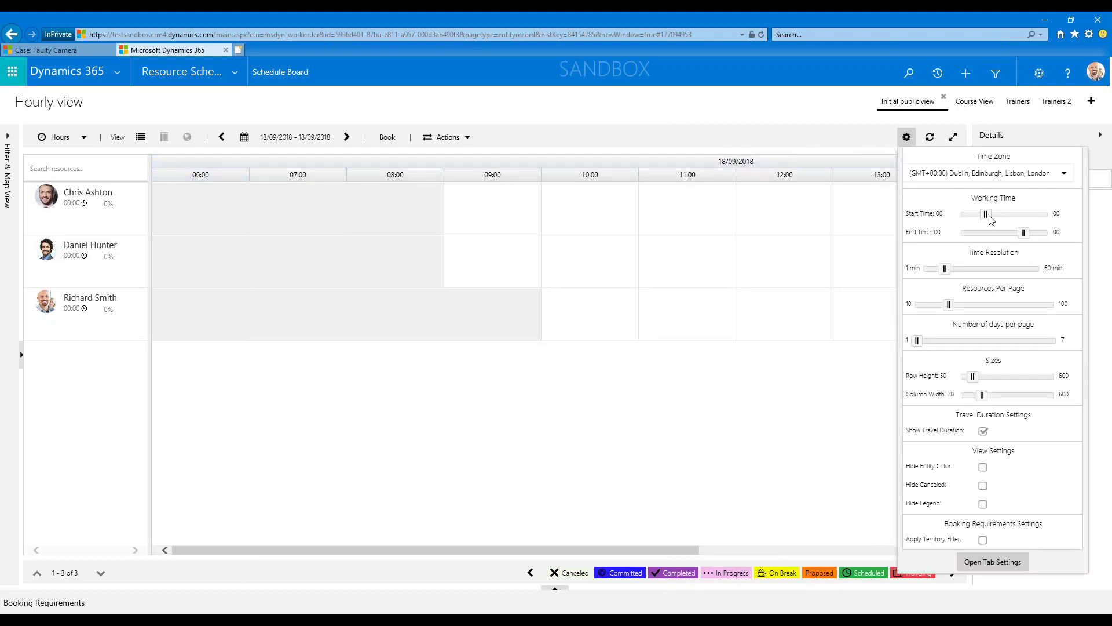
drag(988, 215, 996, 215)
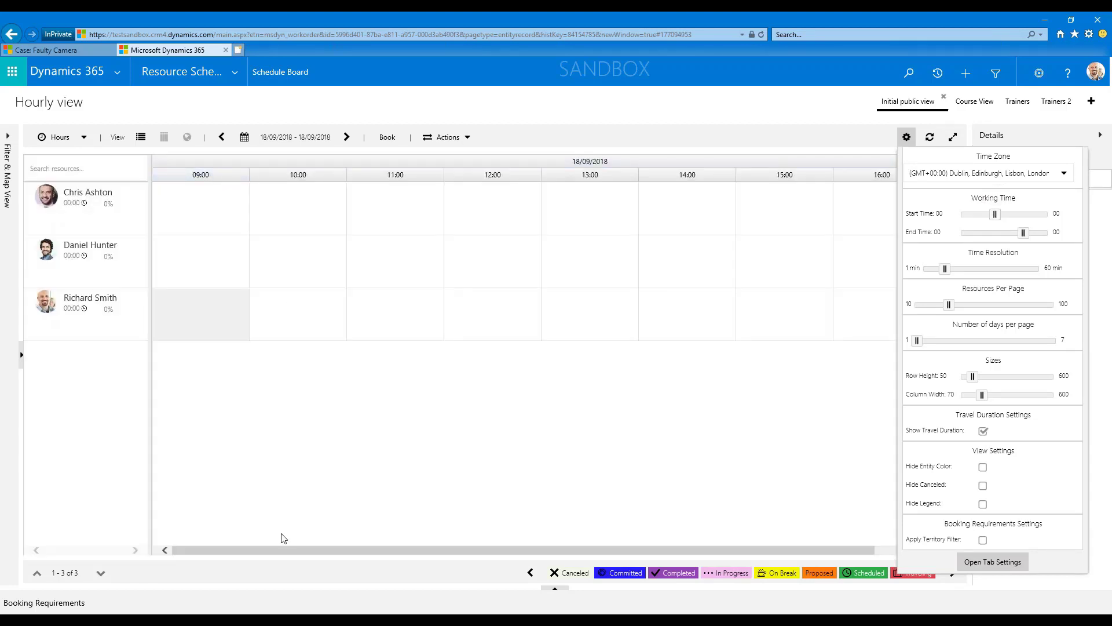
click(236, 550)
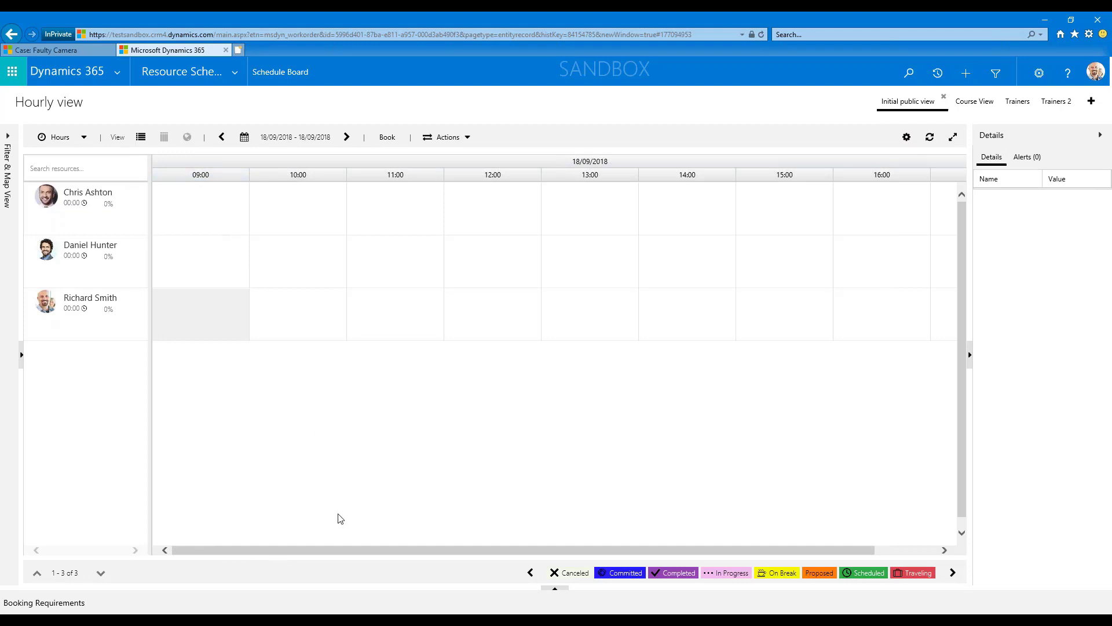
drag(350, 552, 562, 558)
drag(398, 557, 339, 554)
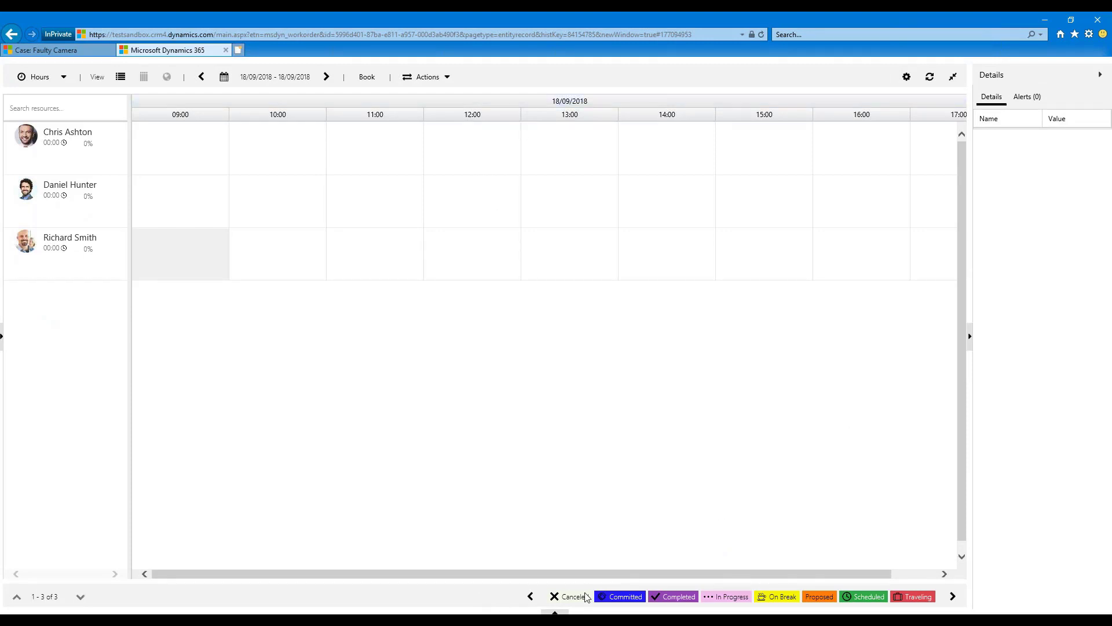
Show the Booking Requirements below the board and return to the bookings of 17/09/2018.
click(557, 611)
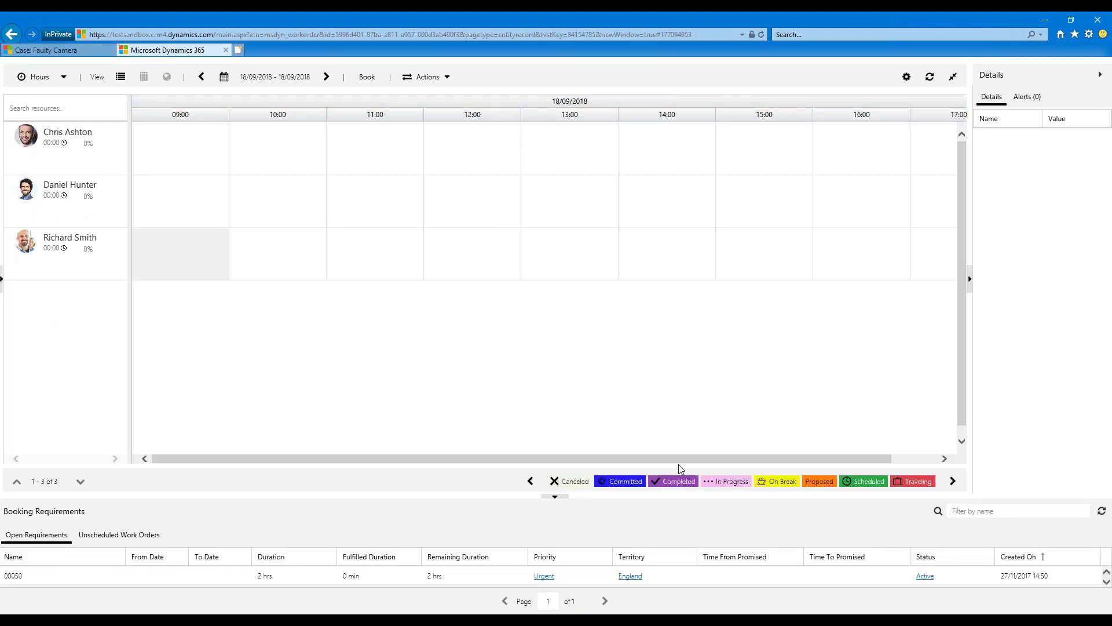
click(201, 76)
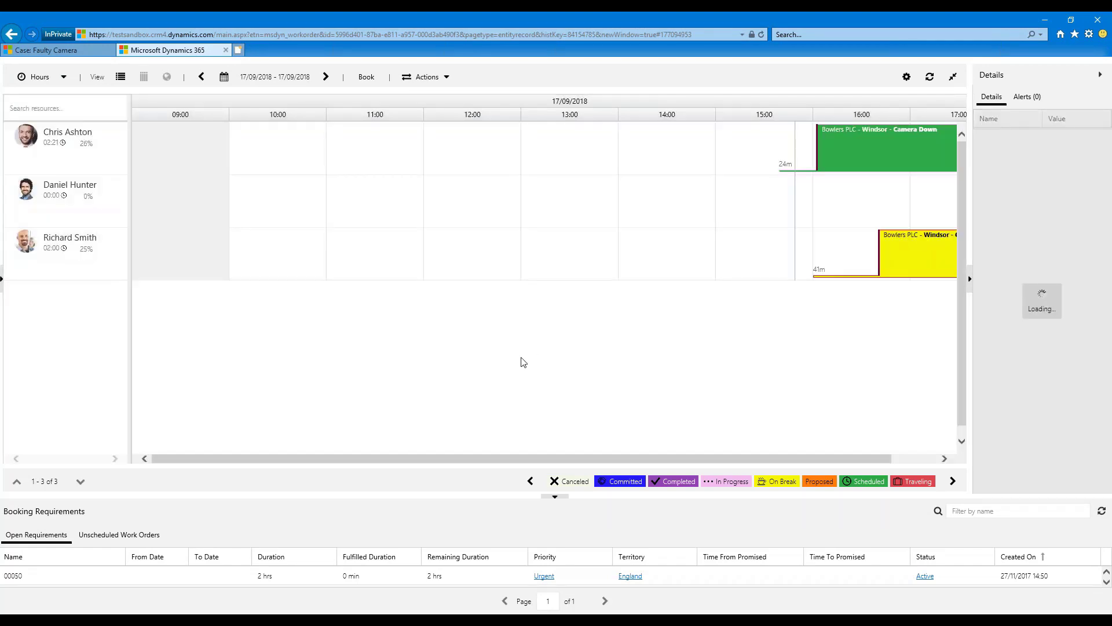
Check the details of the first resource's Bowlers PLC - Windsor - Camera Down booking and change its status to Traveling.
click(857, 152)
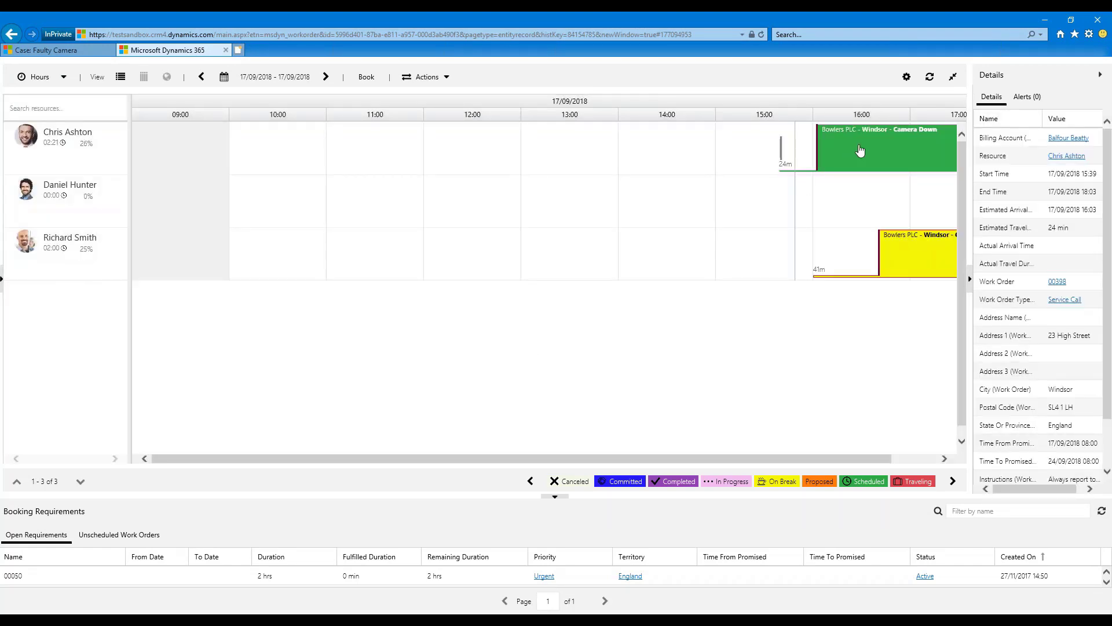
click(860, 151)
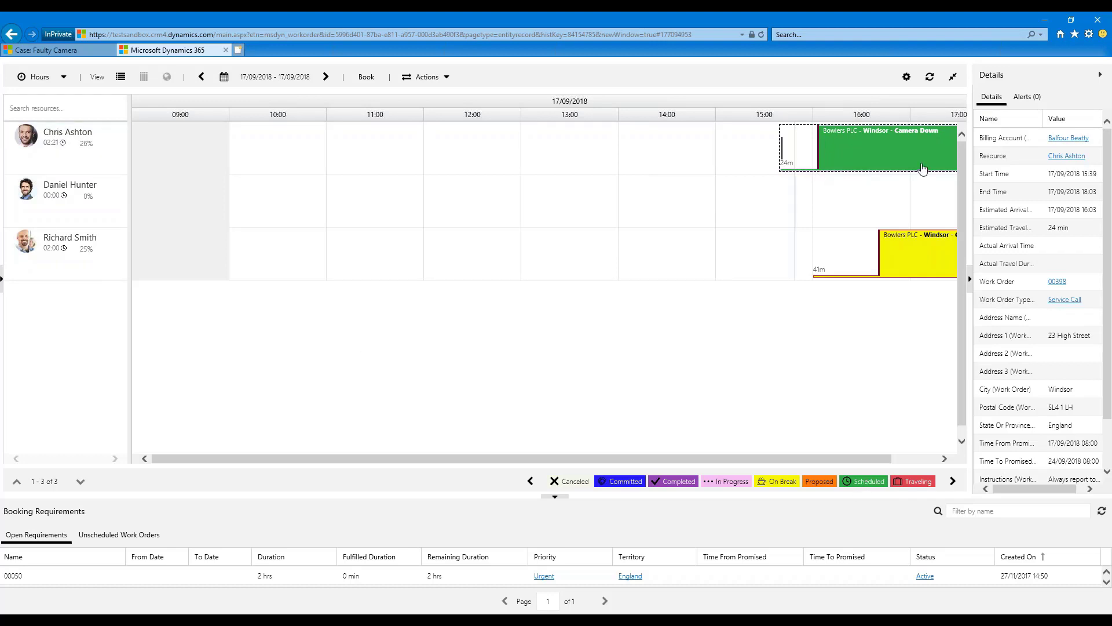
mouse_move(912, 159)
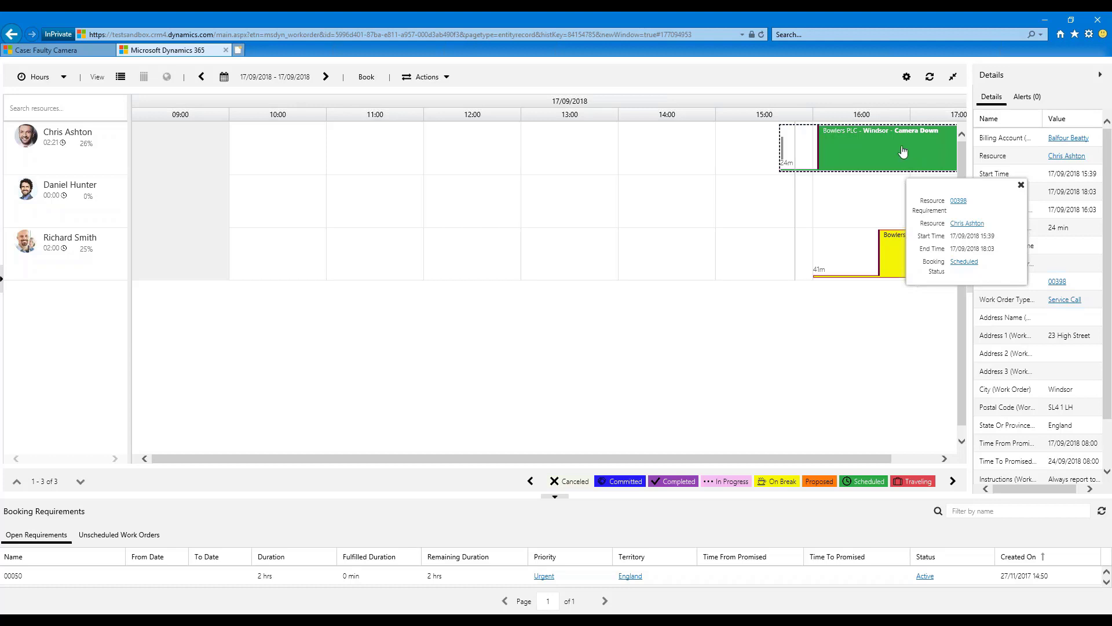
right_click(902, 151)
mouse_move(949, 163)
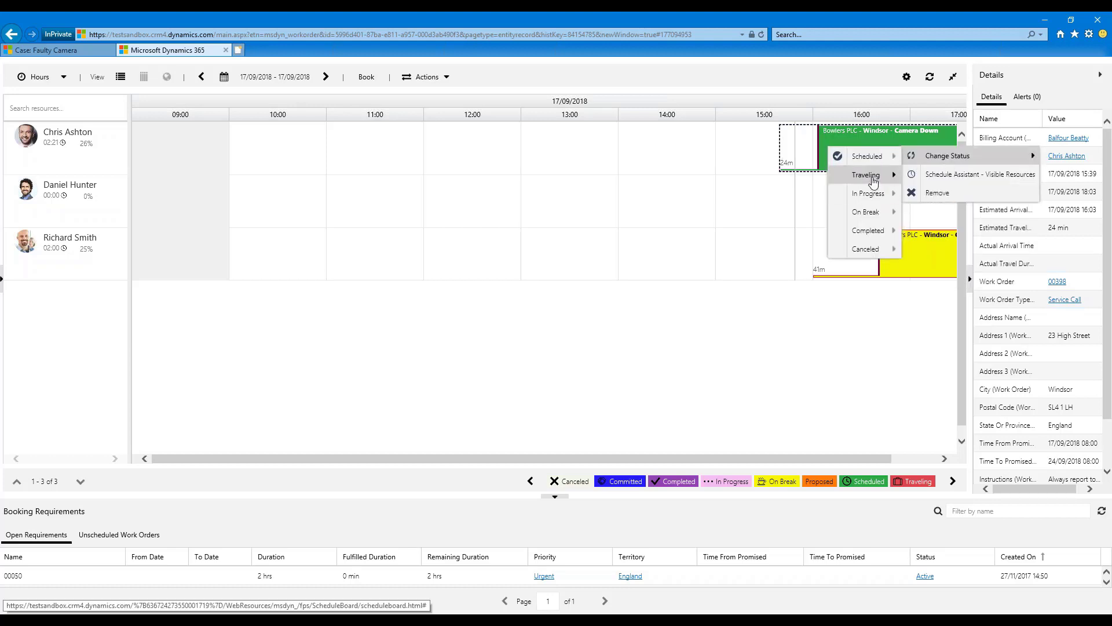
mouse_move(872, 176)
click(922, 182)
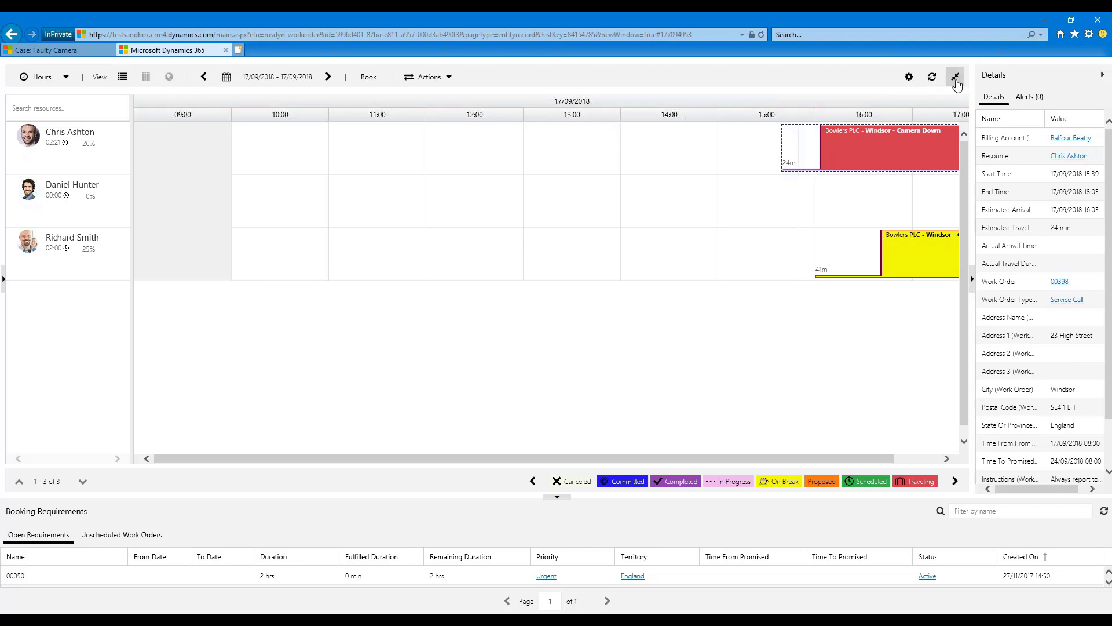
Leave the full-screen board and open the Booking Statuses list of Resource Scheduling.
click(956, 81)
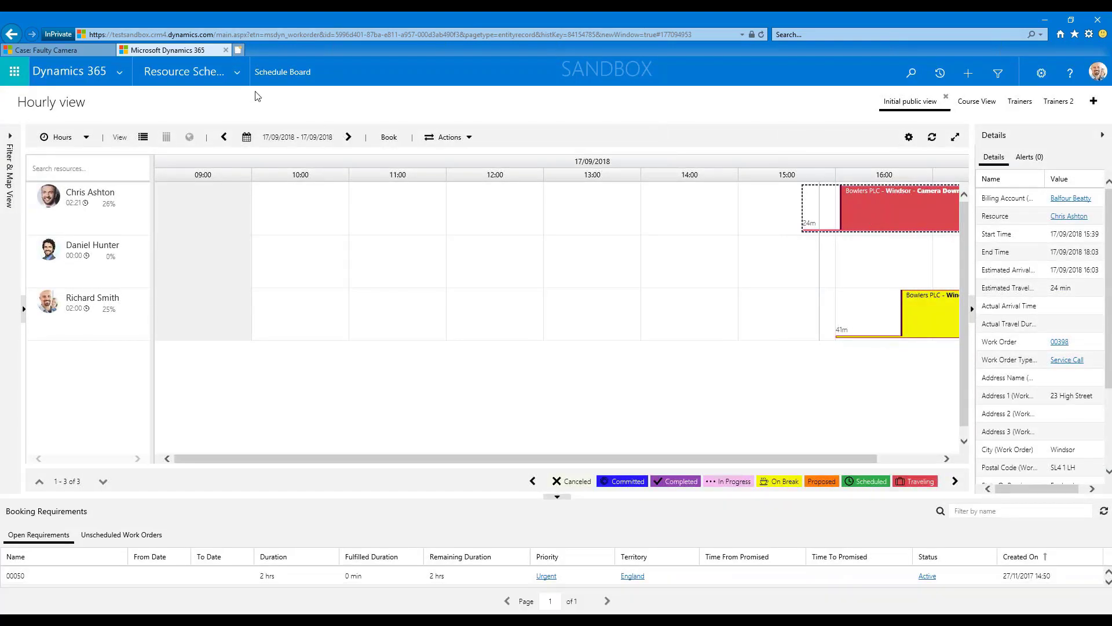
click(235, 77)
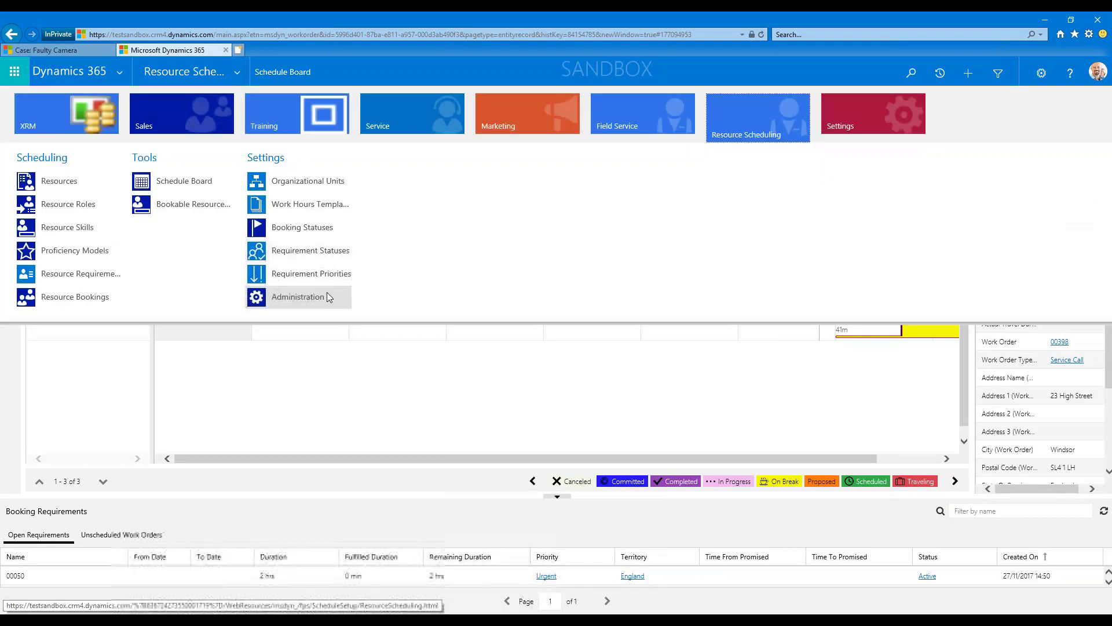
click(290, 231)
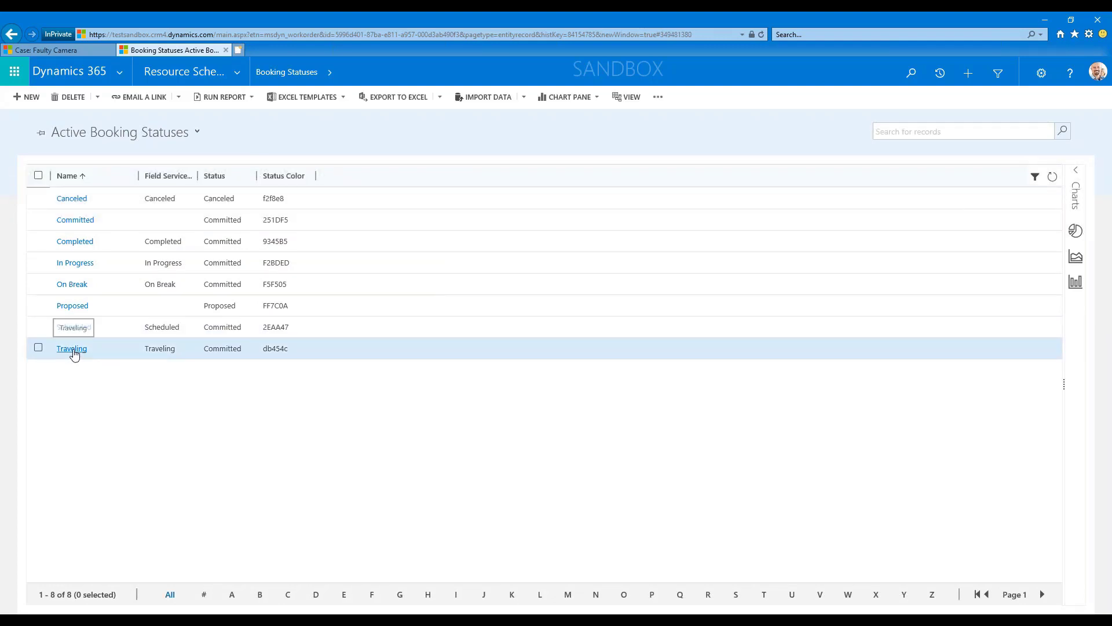
Examine the status color and name fields of the Traveling booking status and return to the Booking Statuses list.
click(72, 350)
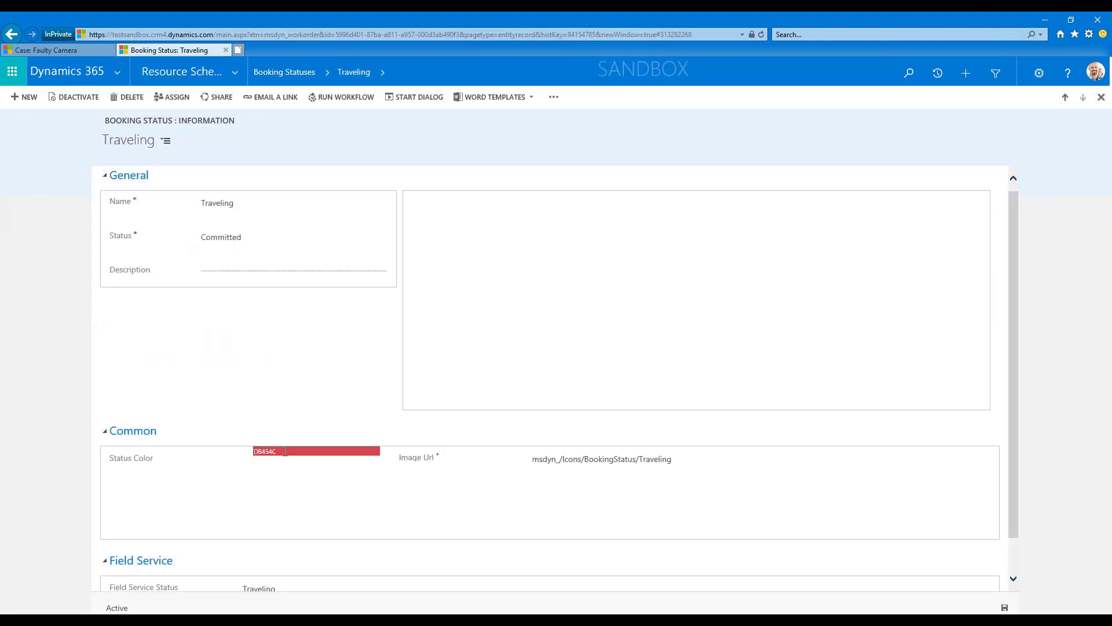
click(285, 451)
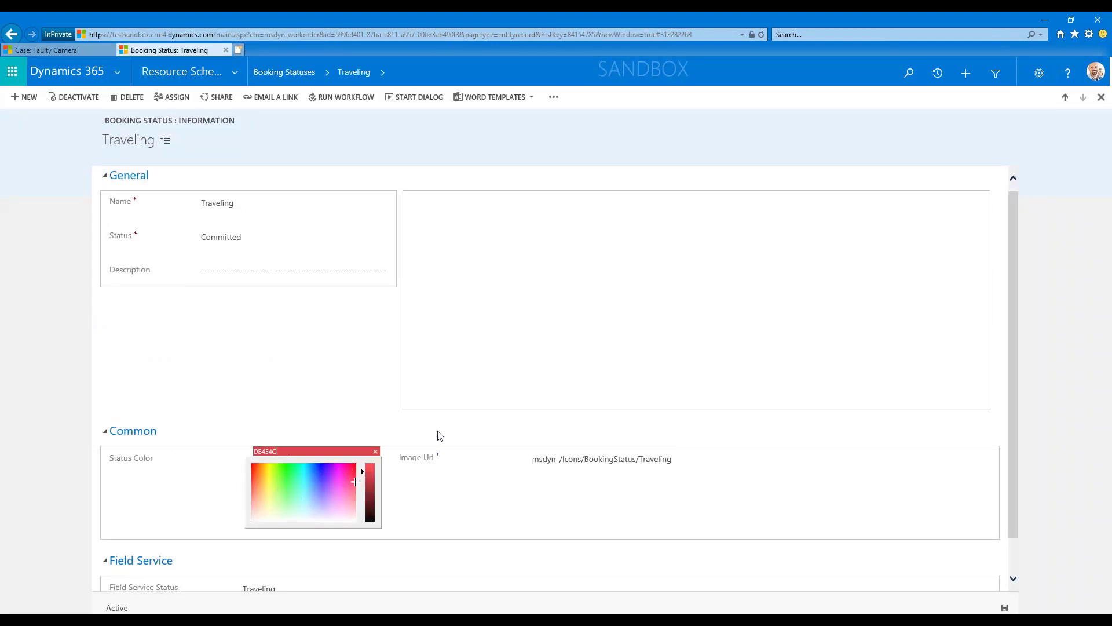
click(281, 308)
click(246, 203)
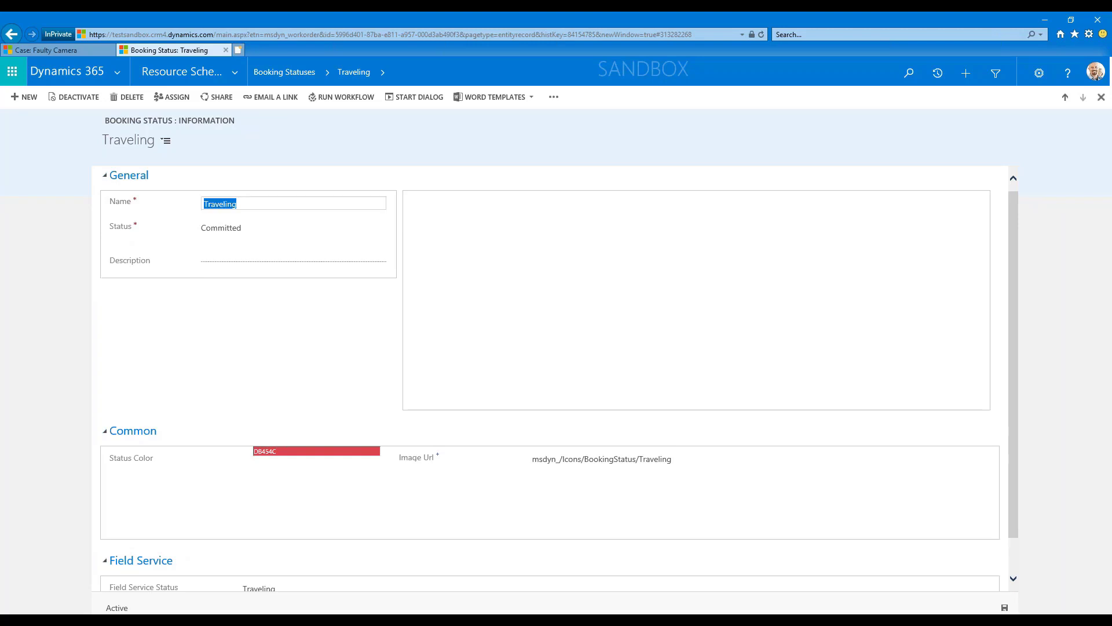
click(296, 74)
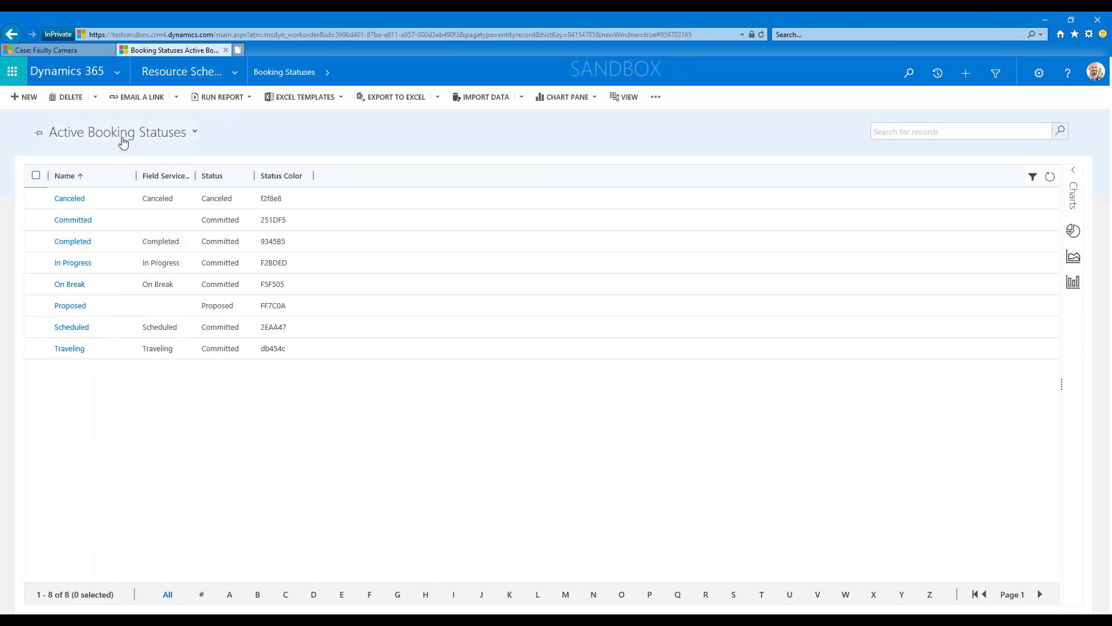
Open the Schedule Board again from Resource Scheduling.
click(235, 71)
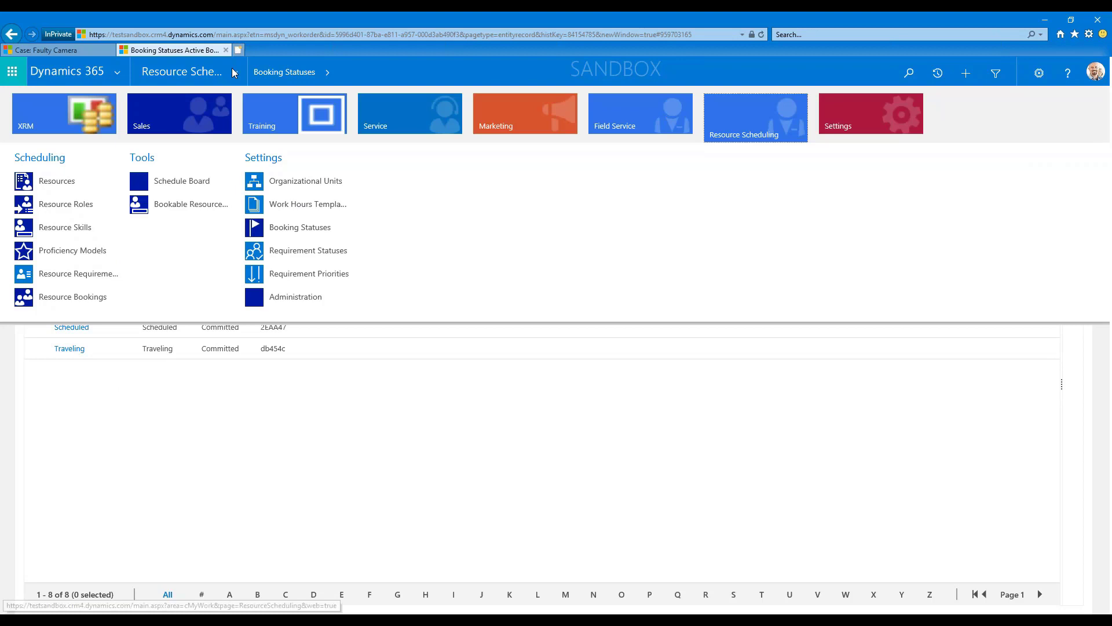
click(174, 184)
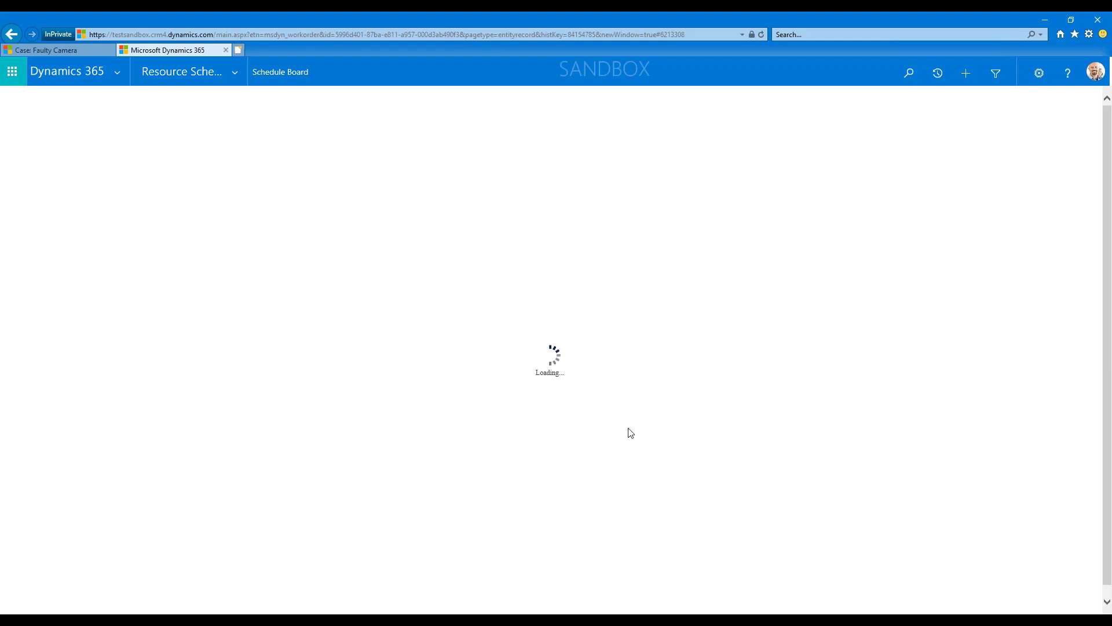
Open the Courses list of the Training area and start a new course record.
click(239, 72)
click(238, 70)
click(320, 121)
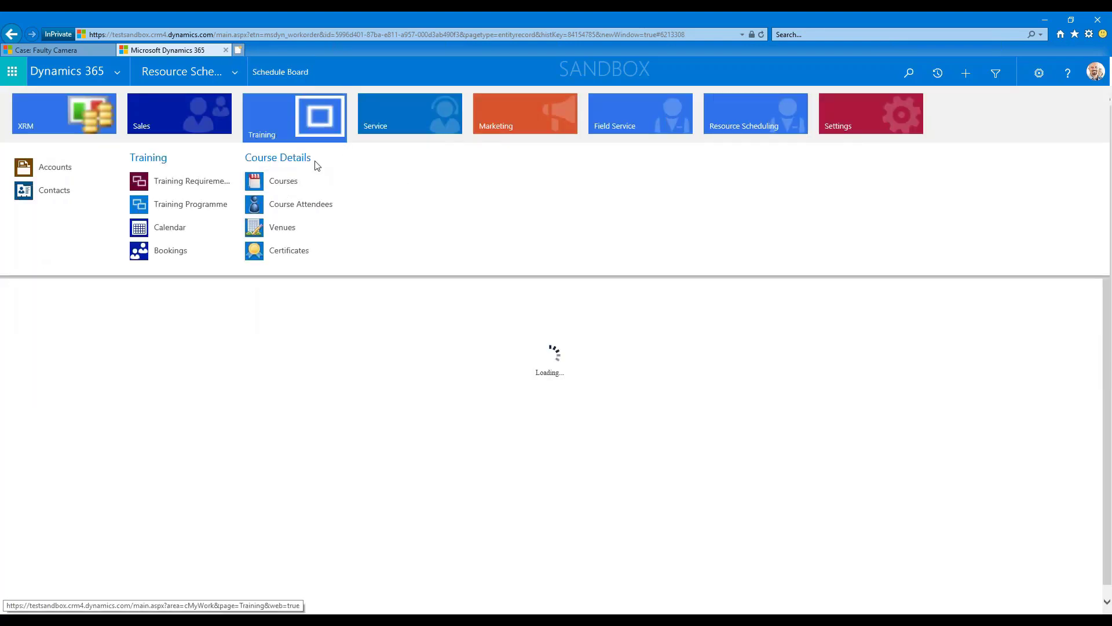
click(283, 181)
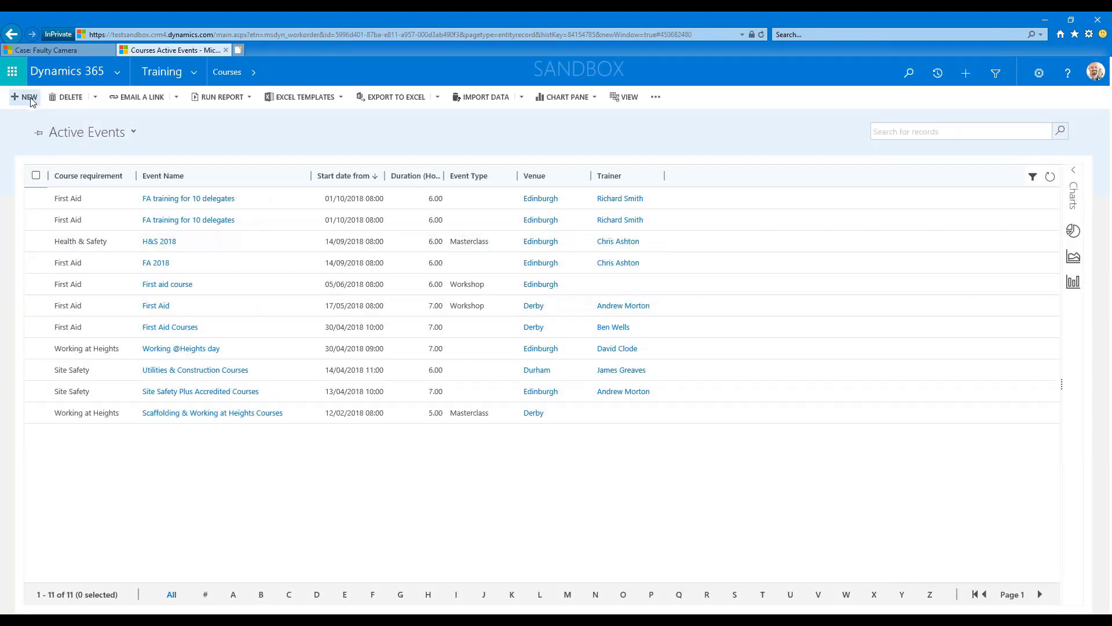
click(29, 97)
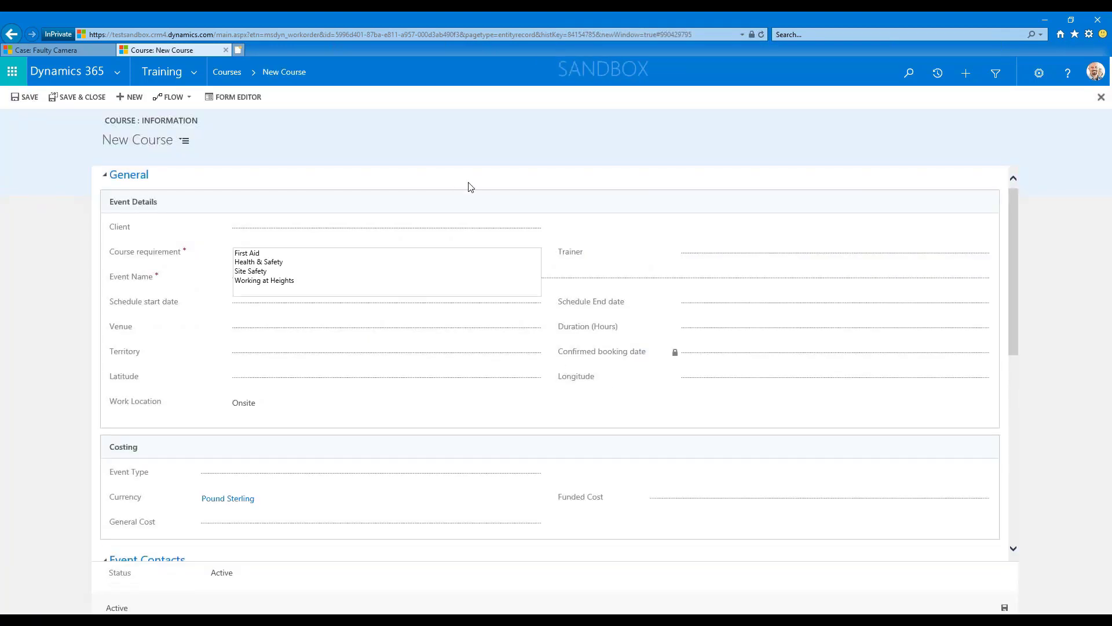
Set the course requirement to First Aid, the event name to "FA training for 10 delegates" and the client to Bowlers PLC.
click(247, 254)
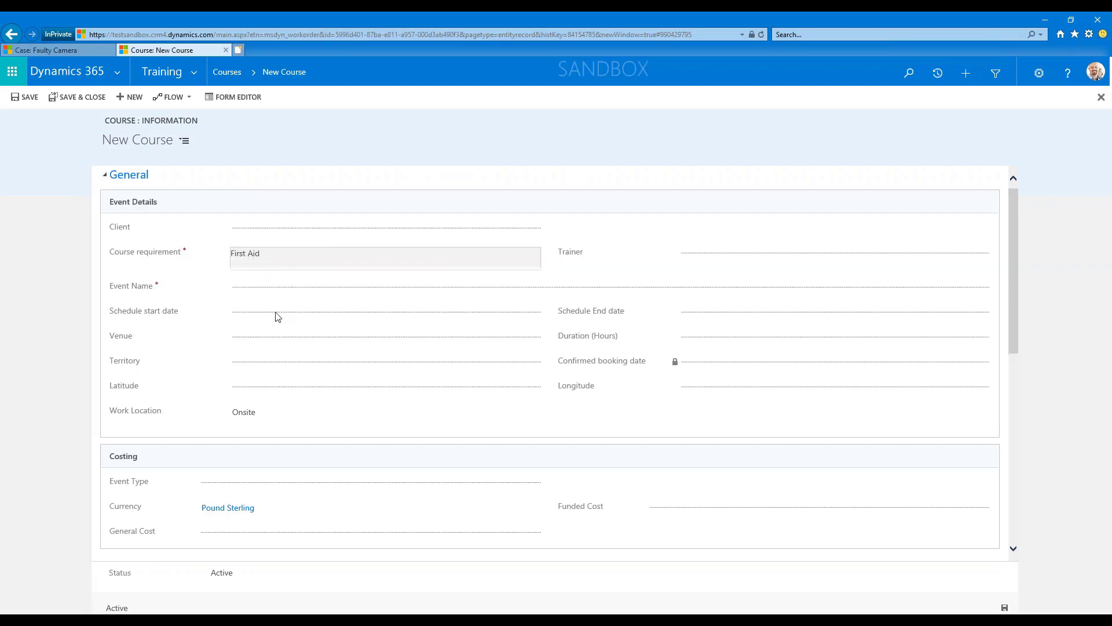
click(270, 292)
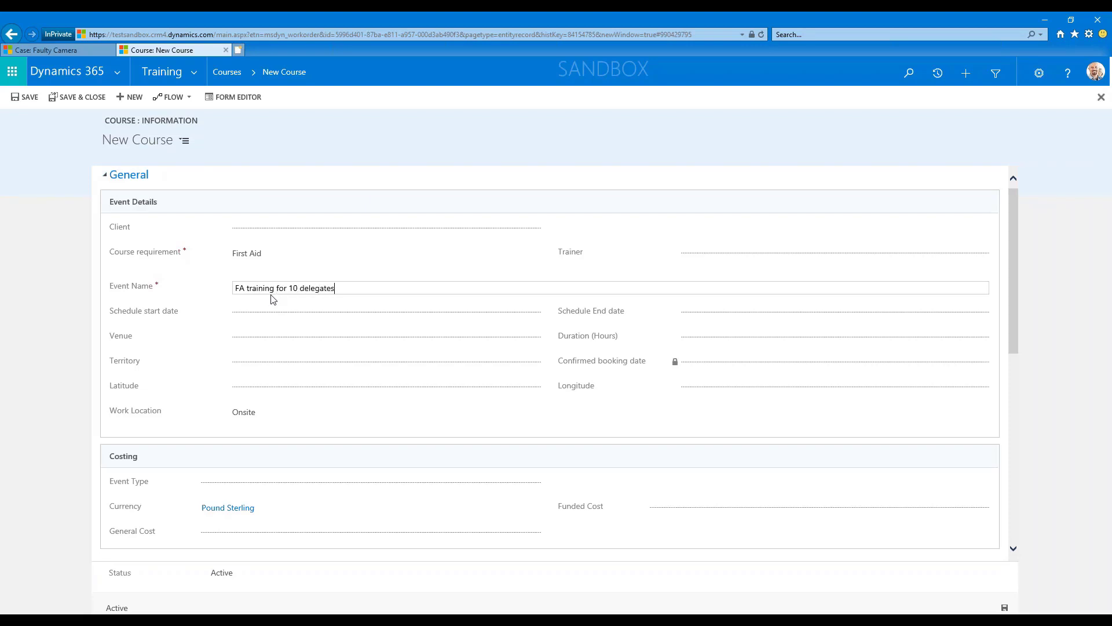
click(278, 229)
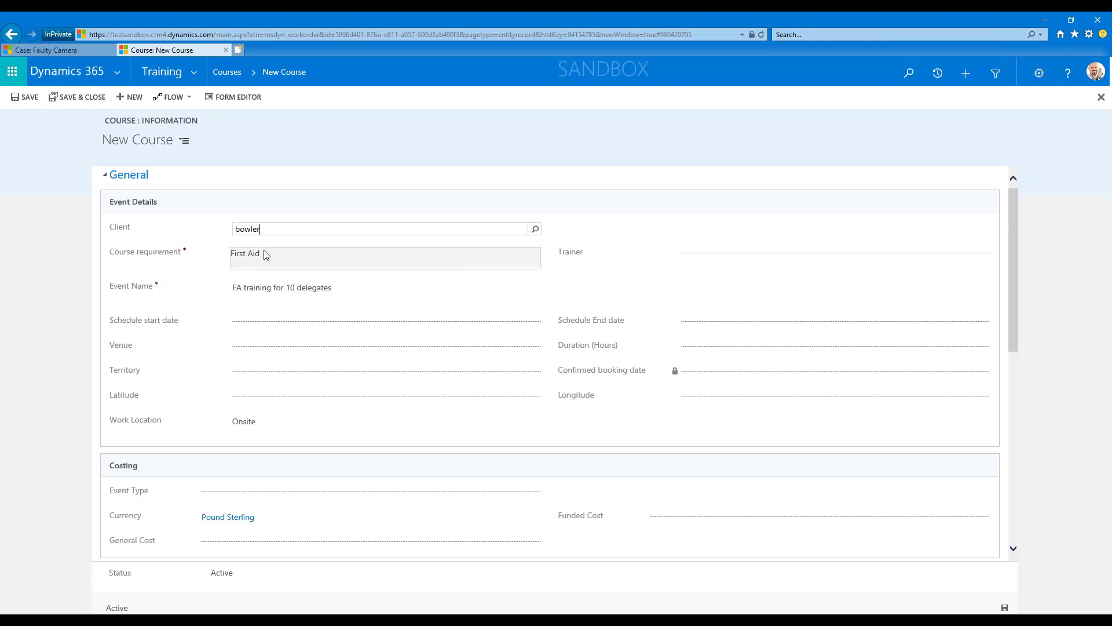
click(283, 240)
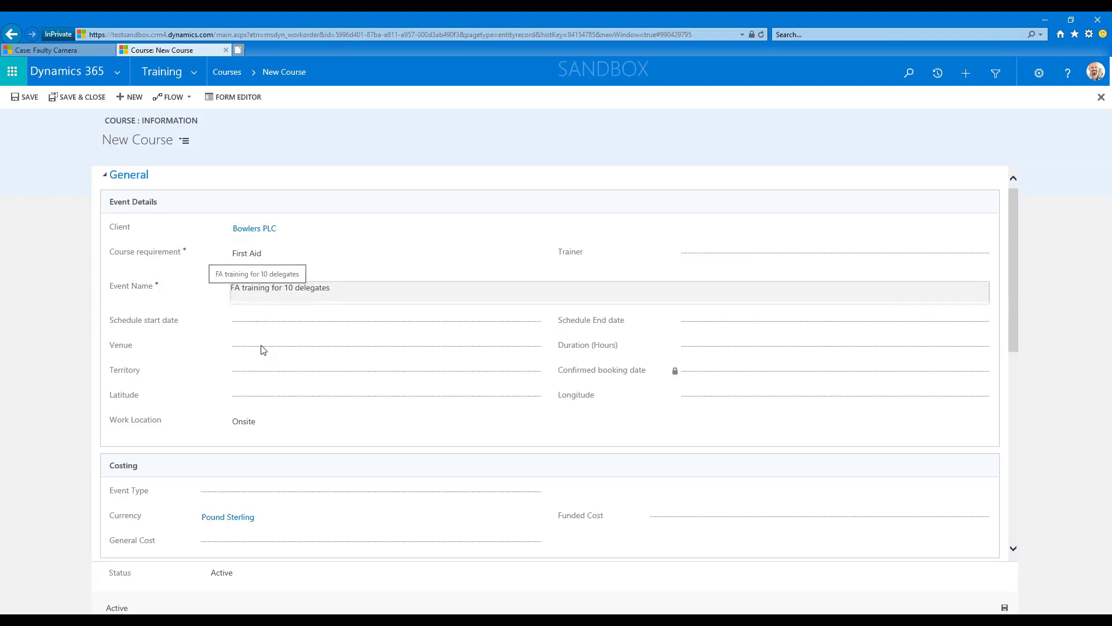
Set the course's schedule start date to 01/10/2018 and its schedule end date to 30/10/2018.
click(249, 328)
click(386, 322)
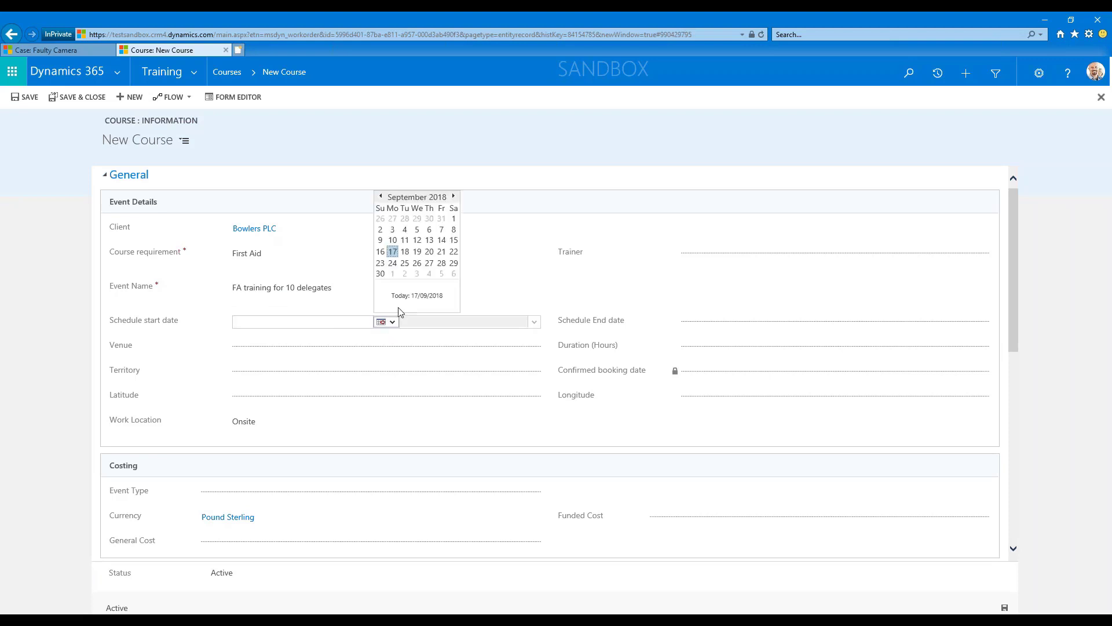
click(454, 196)
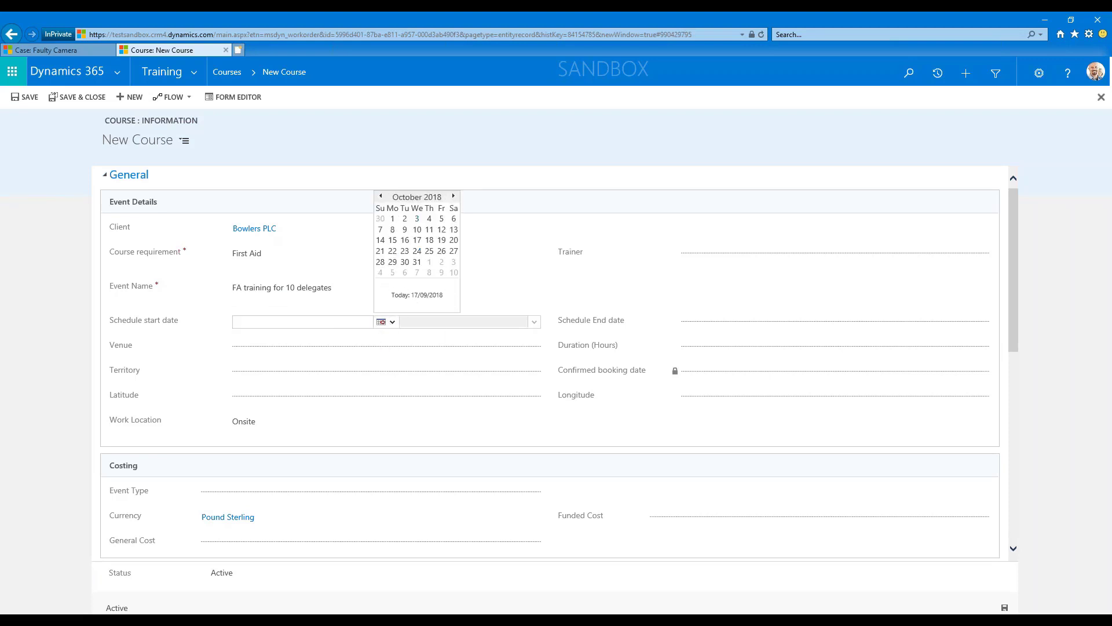
click(392, 219)
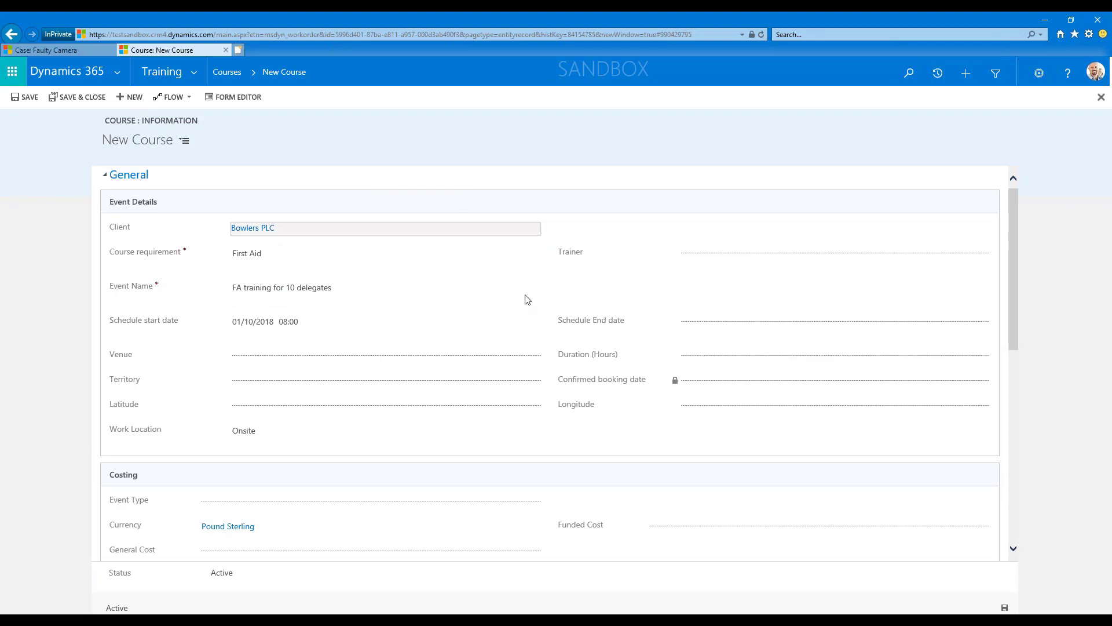
click(765, 323)
click(839, 323)
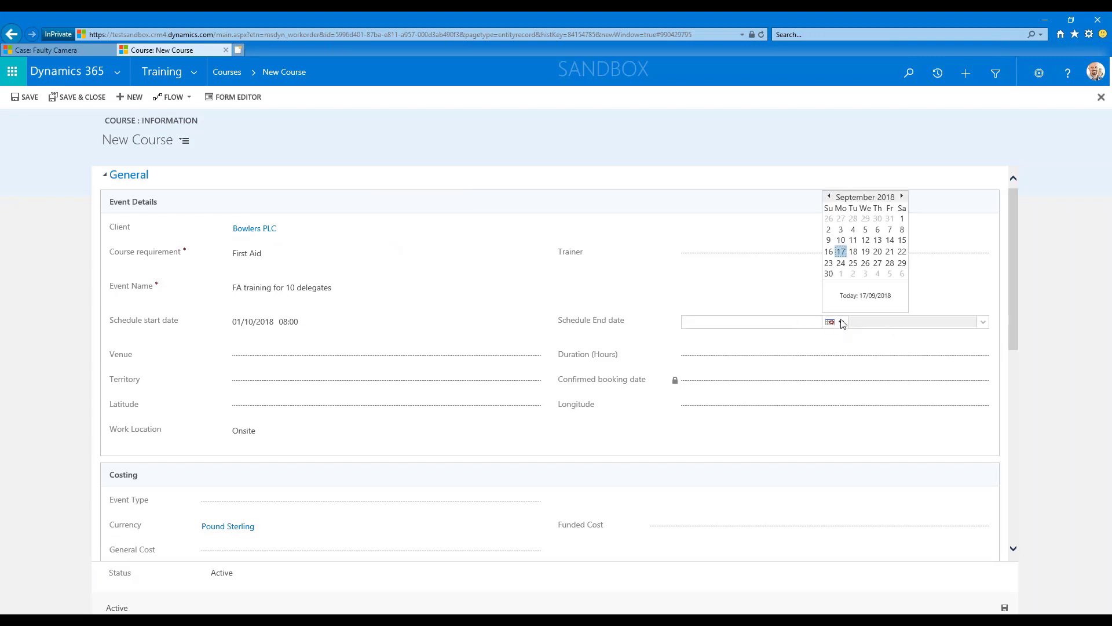
click(904, 197)
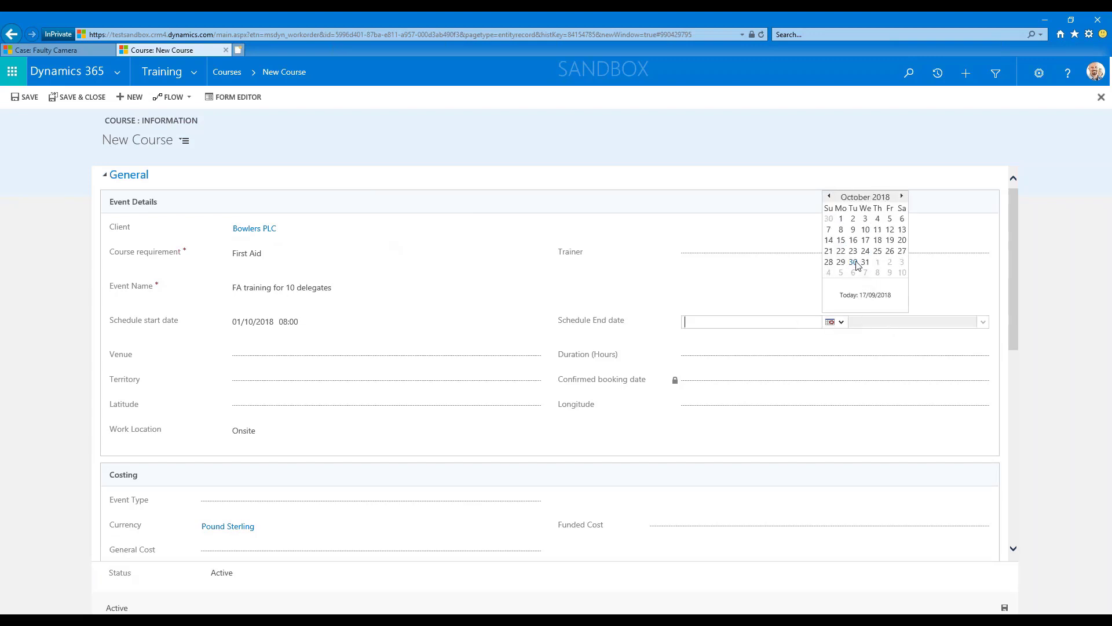
click(854, 271)
Choose Edinburgh as the course venue and save the new course record.
click(263, 359)
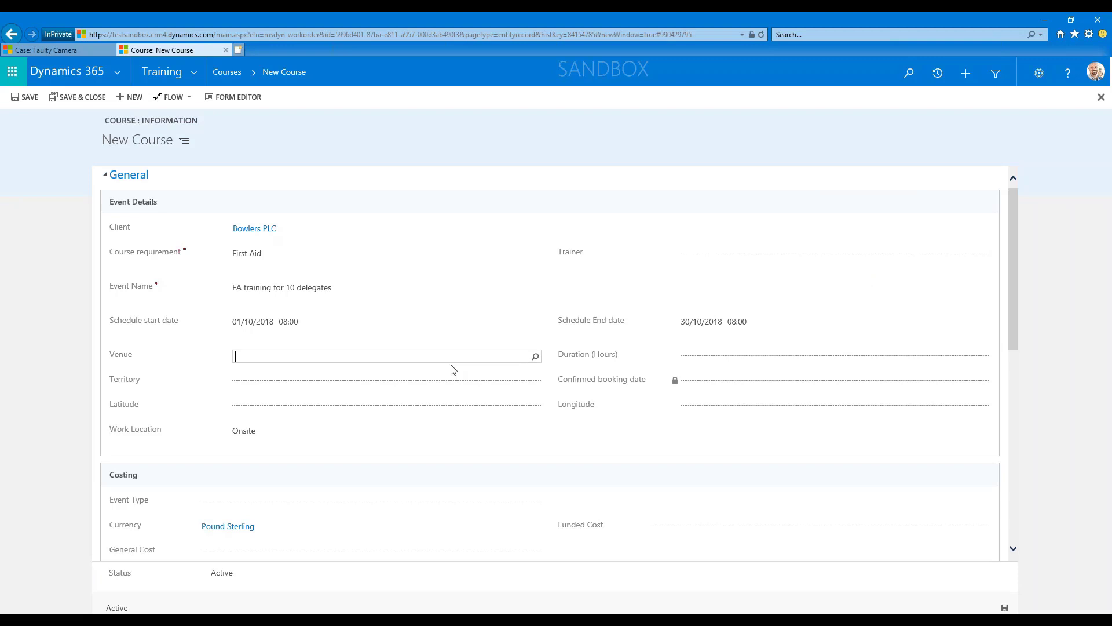
click(536, 358)
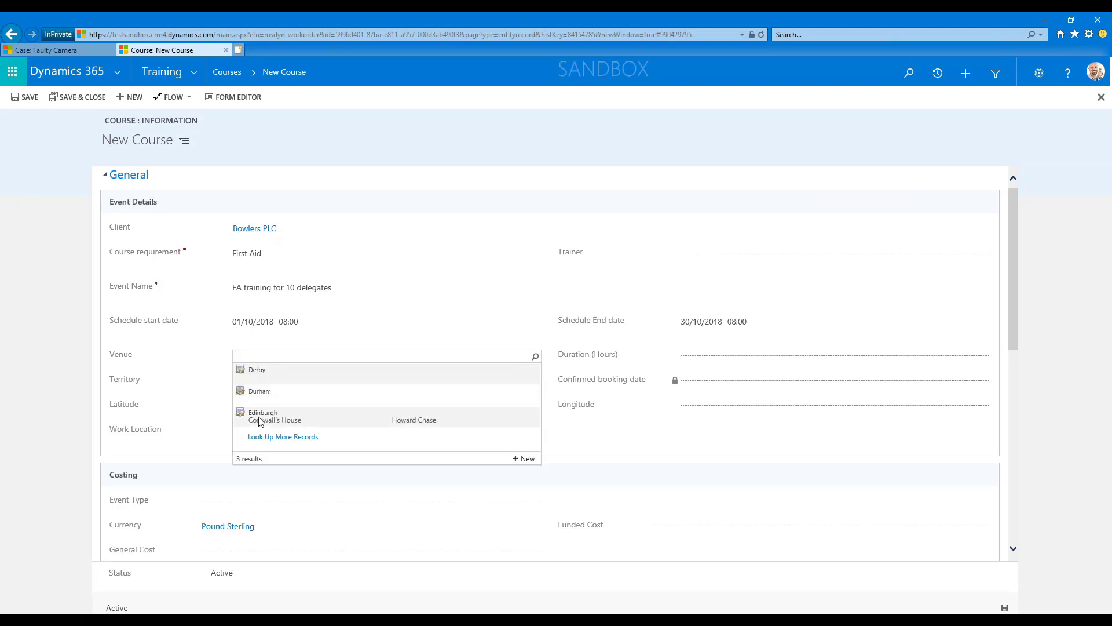
click(261, 419)
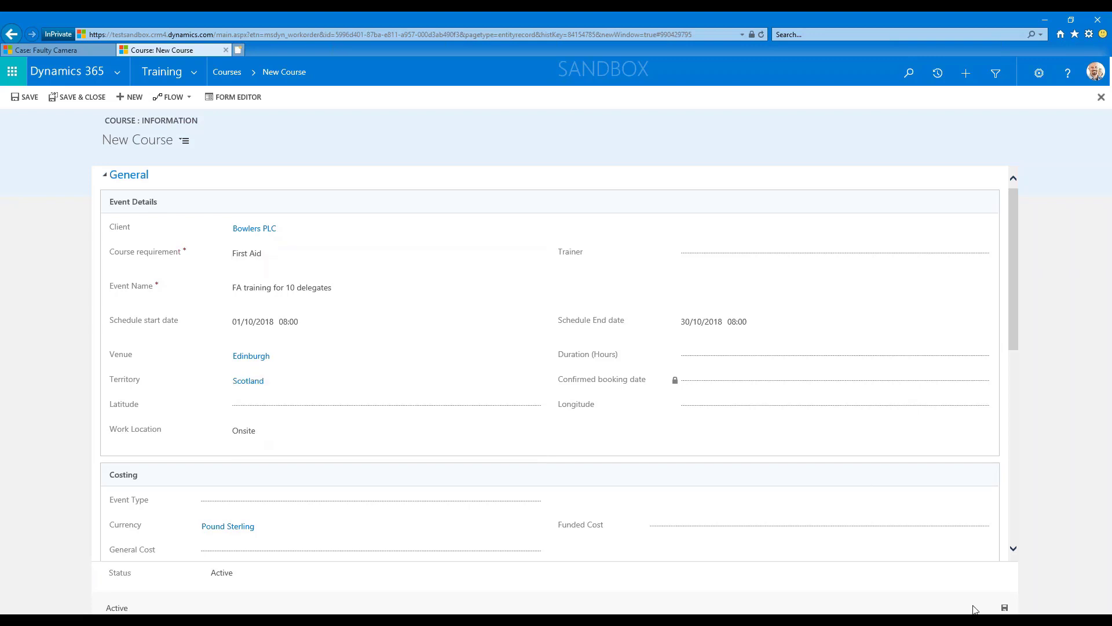
click(1005, 609)
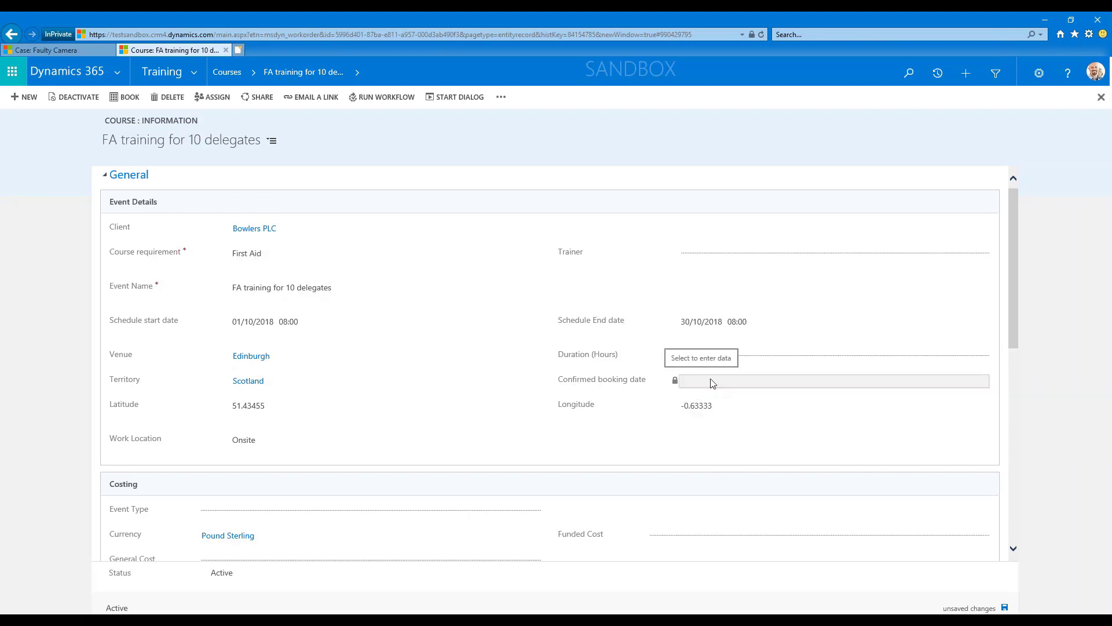
Set the course duration to 6 hours and save the record.
click(702, 354)
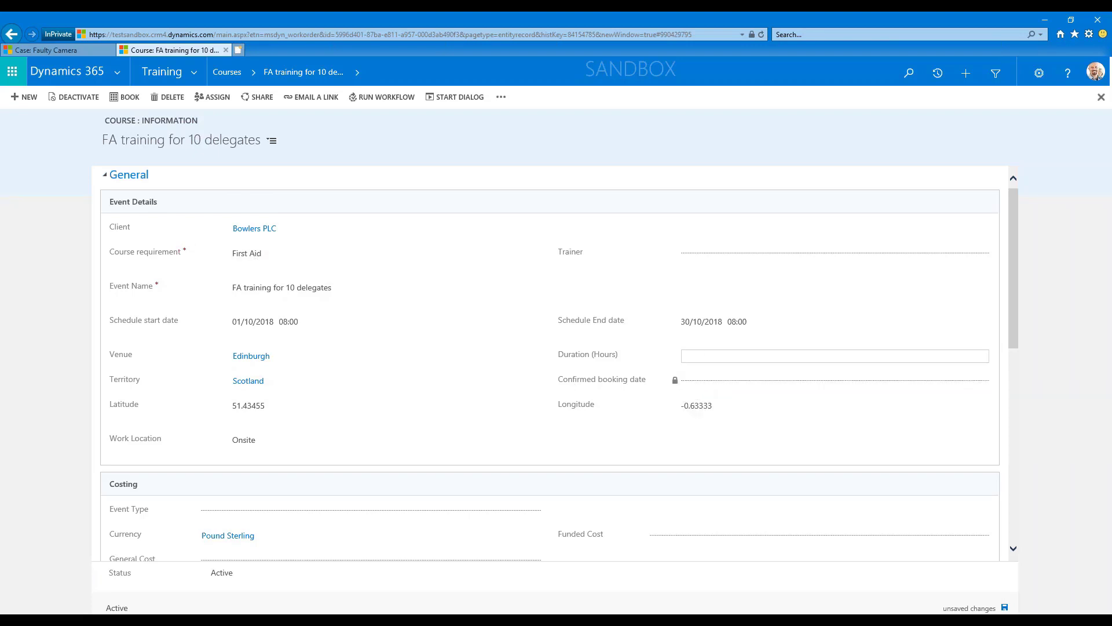
text(6)
click(518, 362)
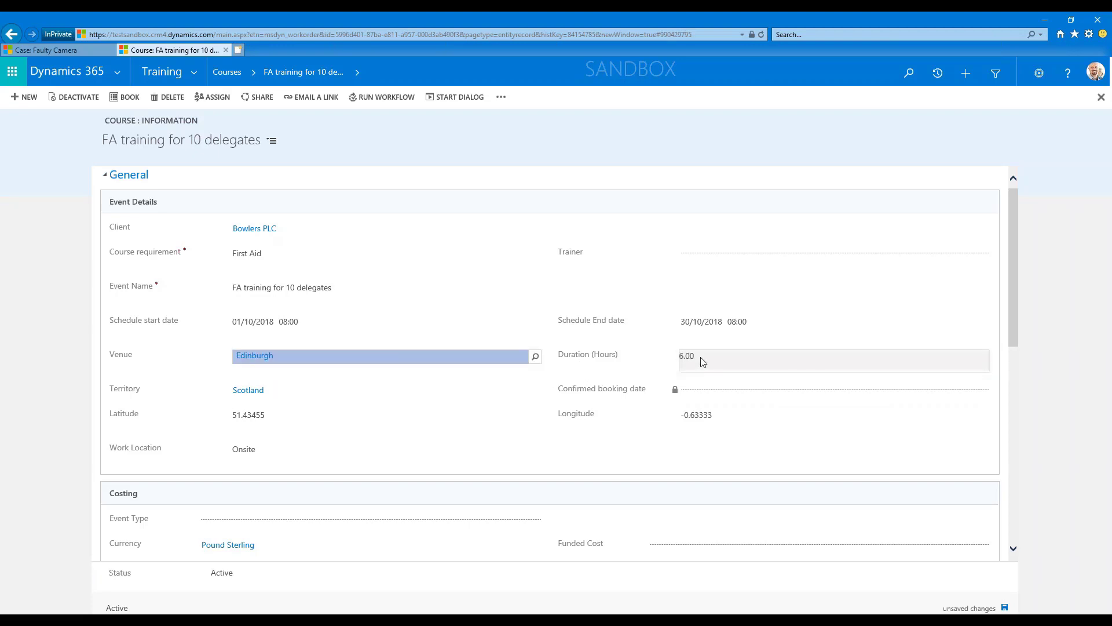
click(1008, 605)
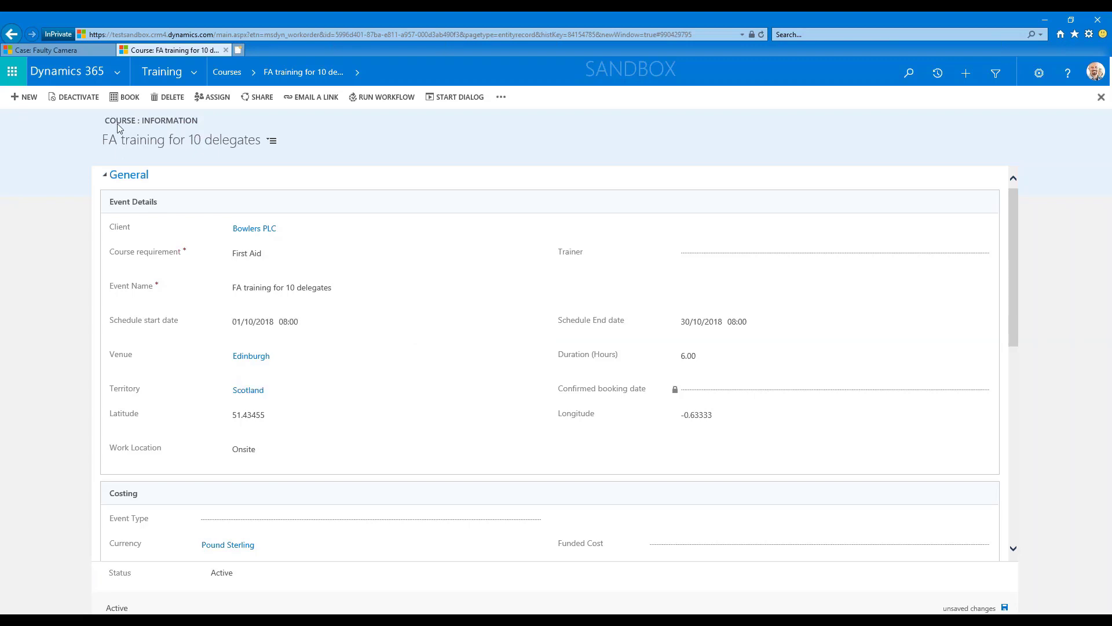
Start booking the course, dismiss the pop-up warning with its blank page, and start the booking again.
click(126, 100)
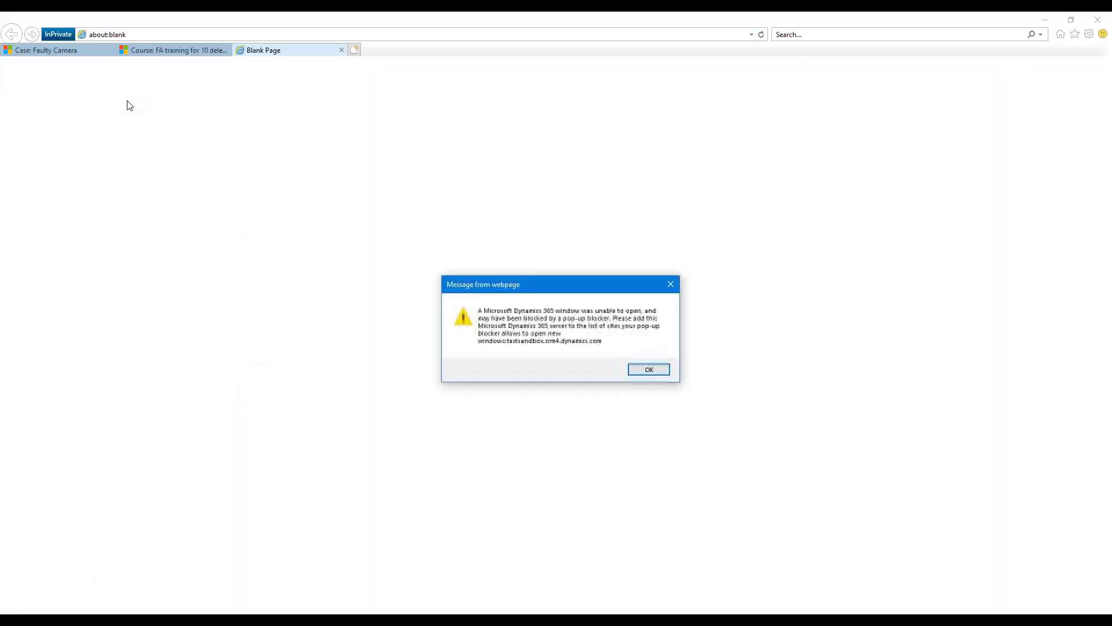
click(649, 369)
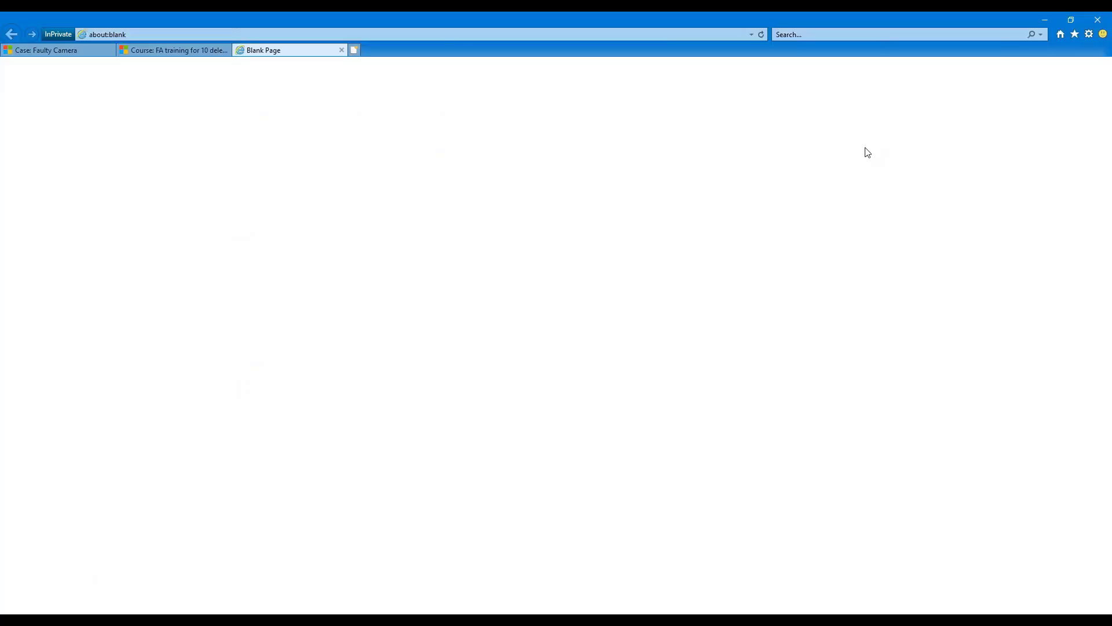
click(341, 51)
click(118, 98)
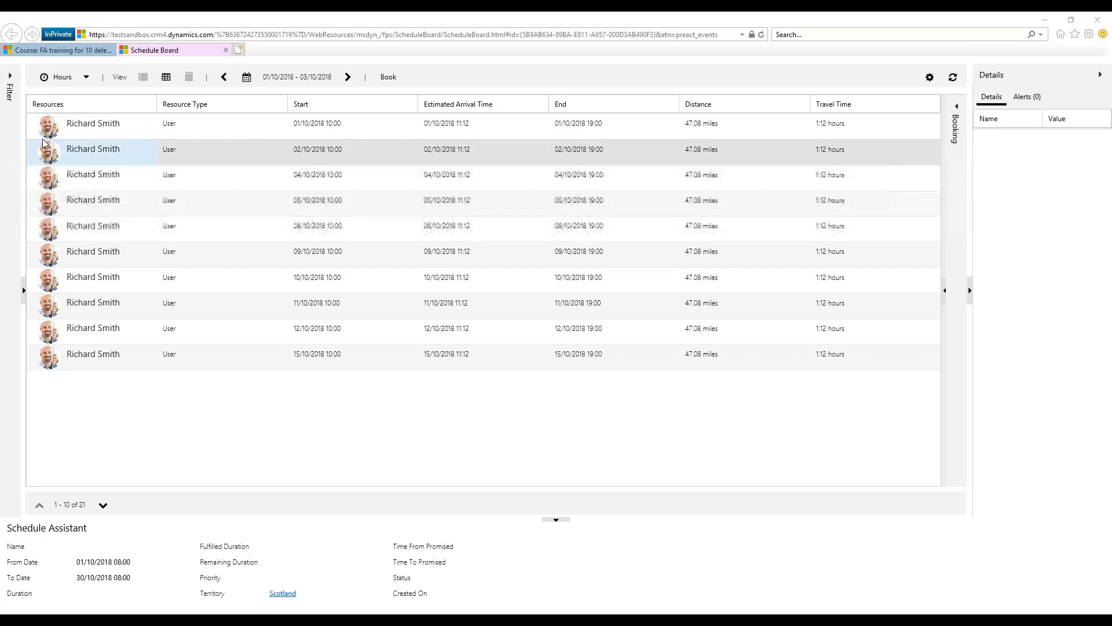
Examine the search dates and available duration in the Schedule Assistant filter, and collapse the filter.
click(10, 77)
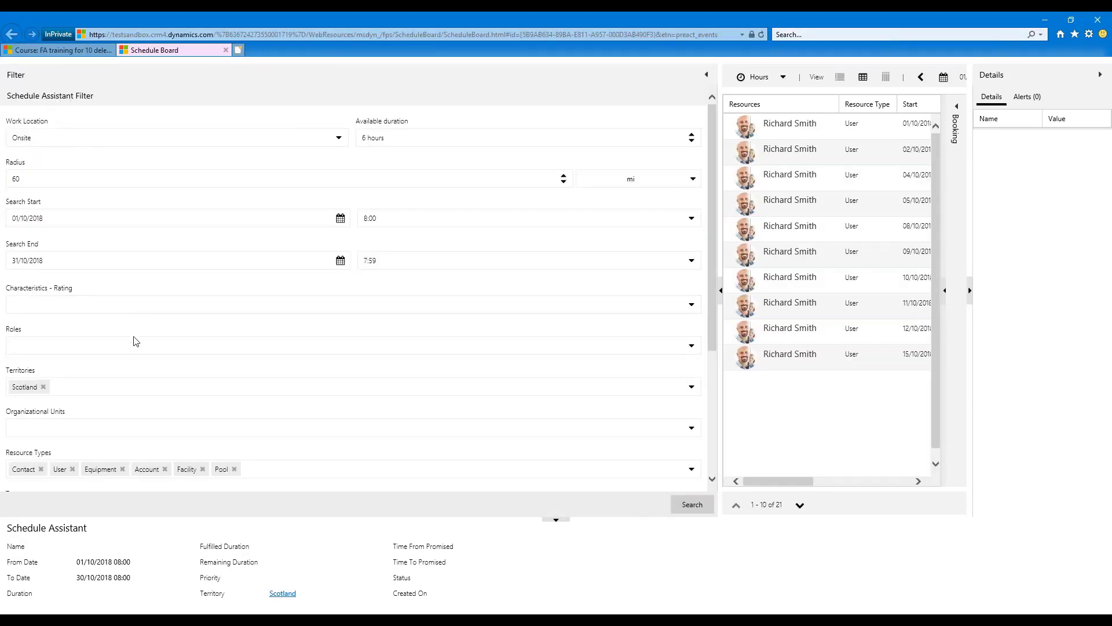
click(25, 219)
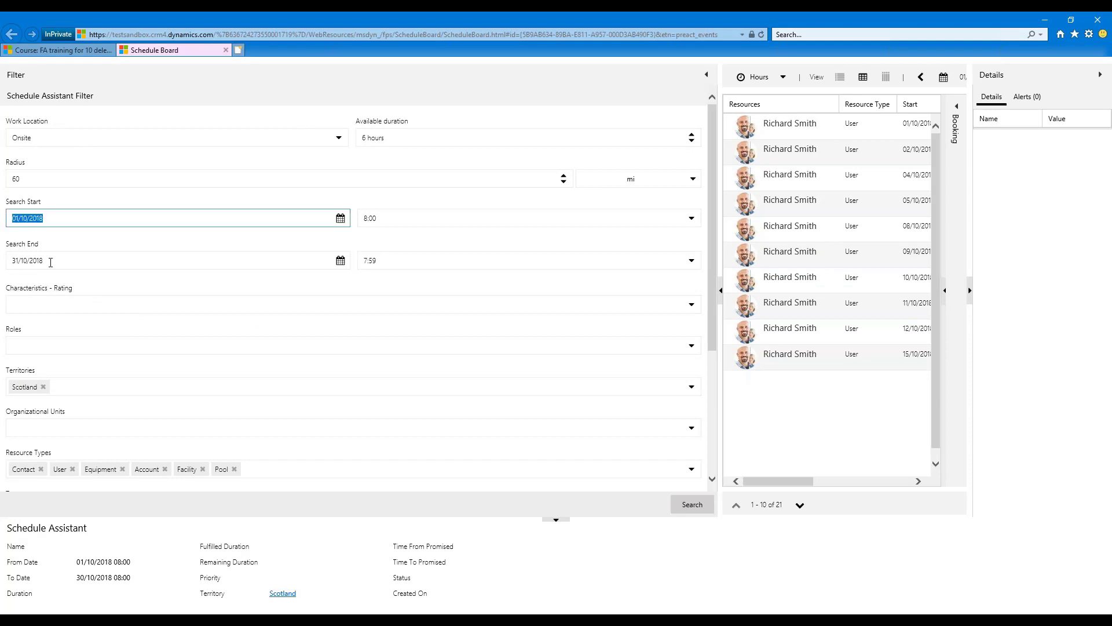
click(57, 261)
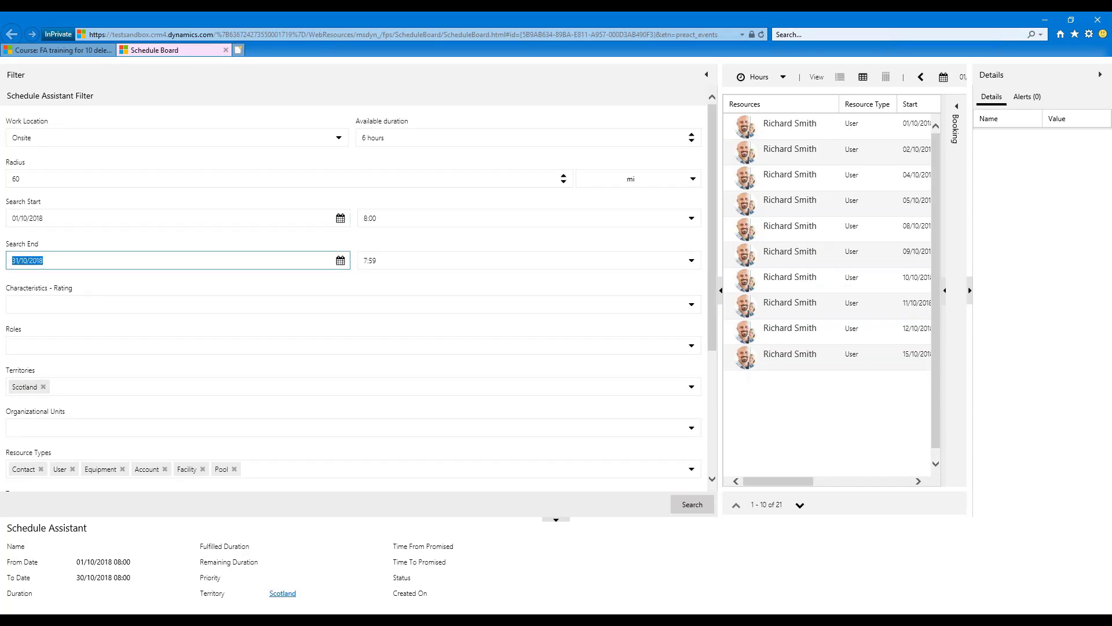
click(400, 138)
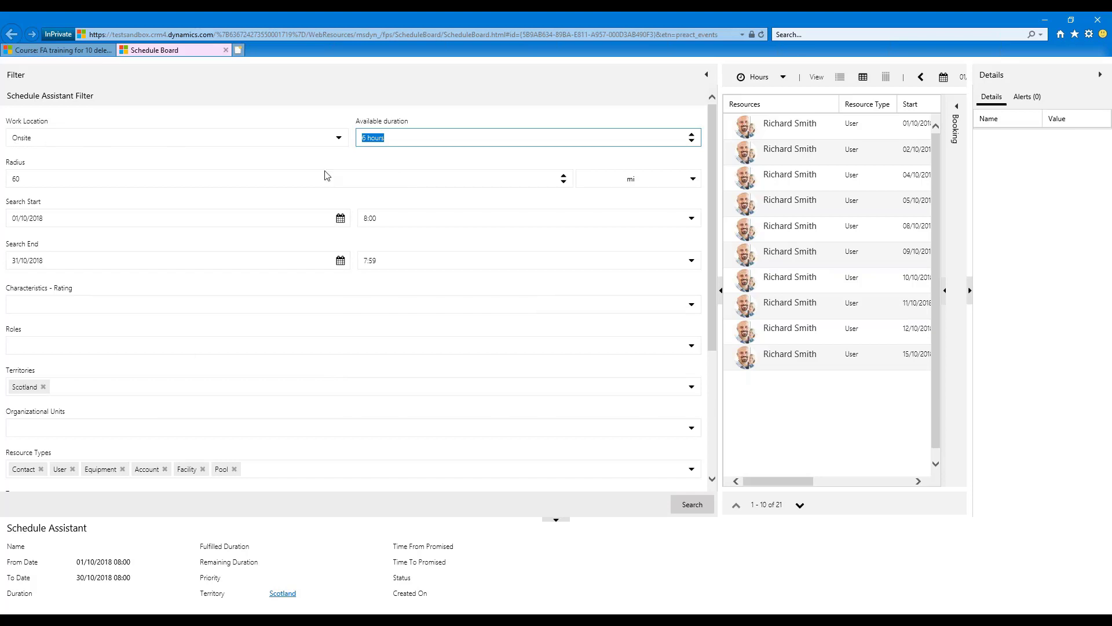
click(707, 78)
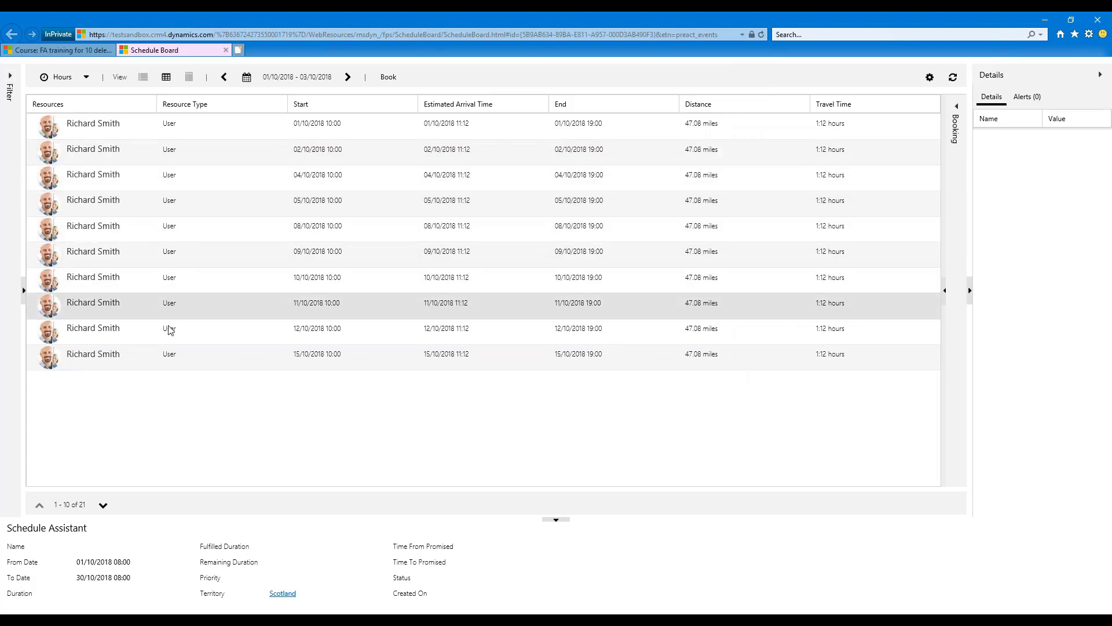
Filter the Schedule Assistant by the First Aid Training characteristic with any rating, run the search and collapse the filter.
click(10, 80)
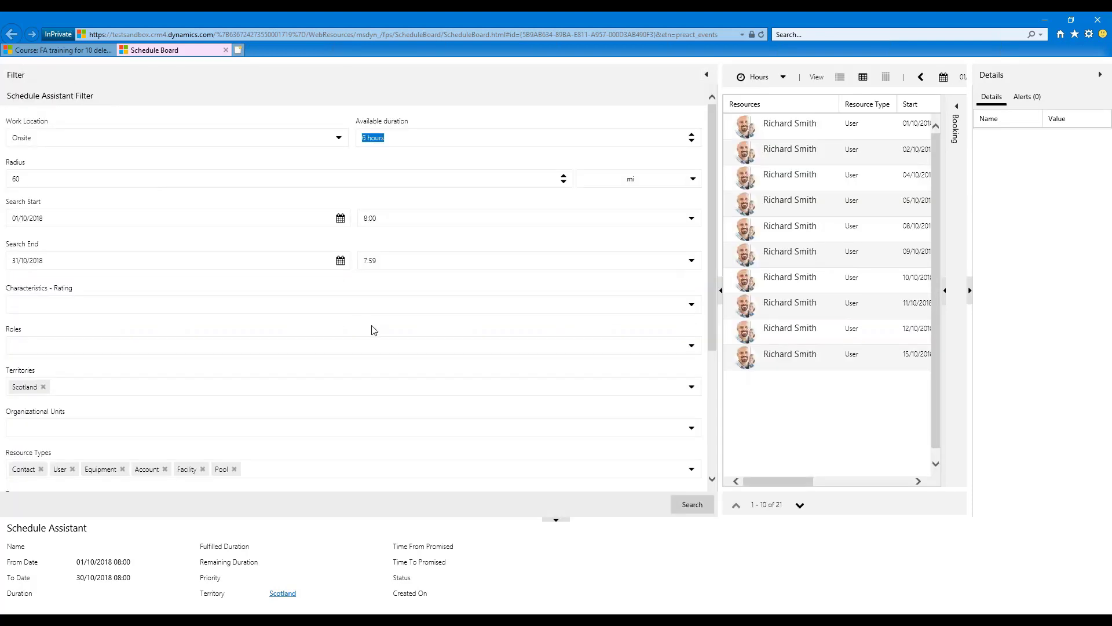
click(132, 302)
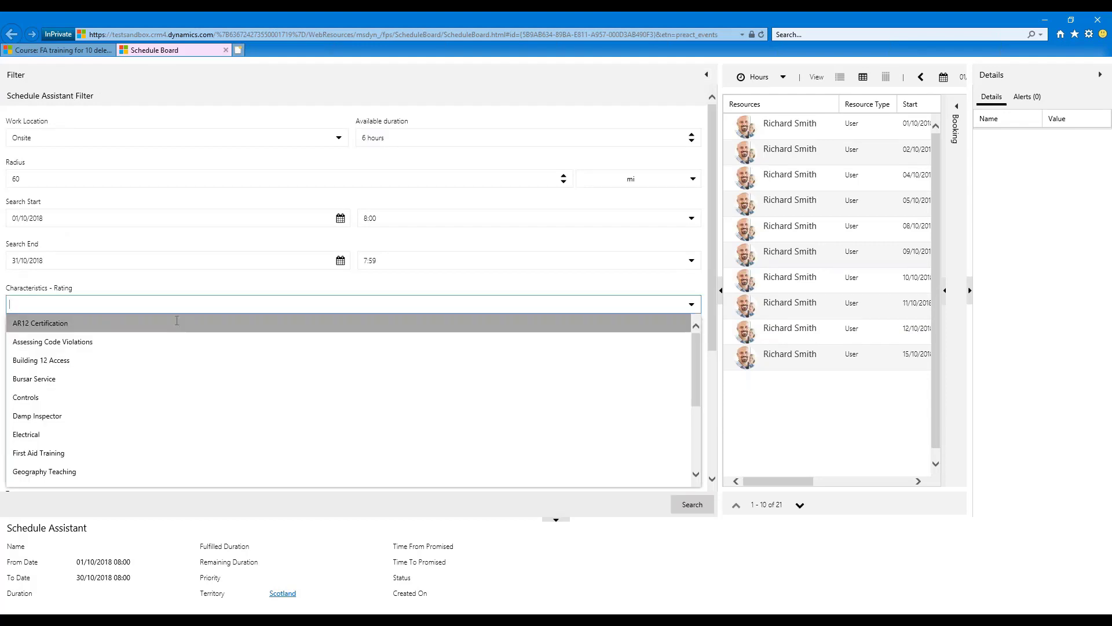
click(49, 459)
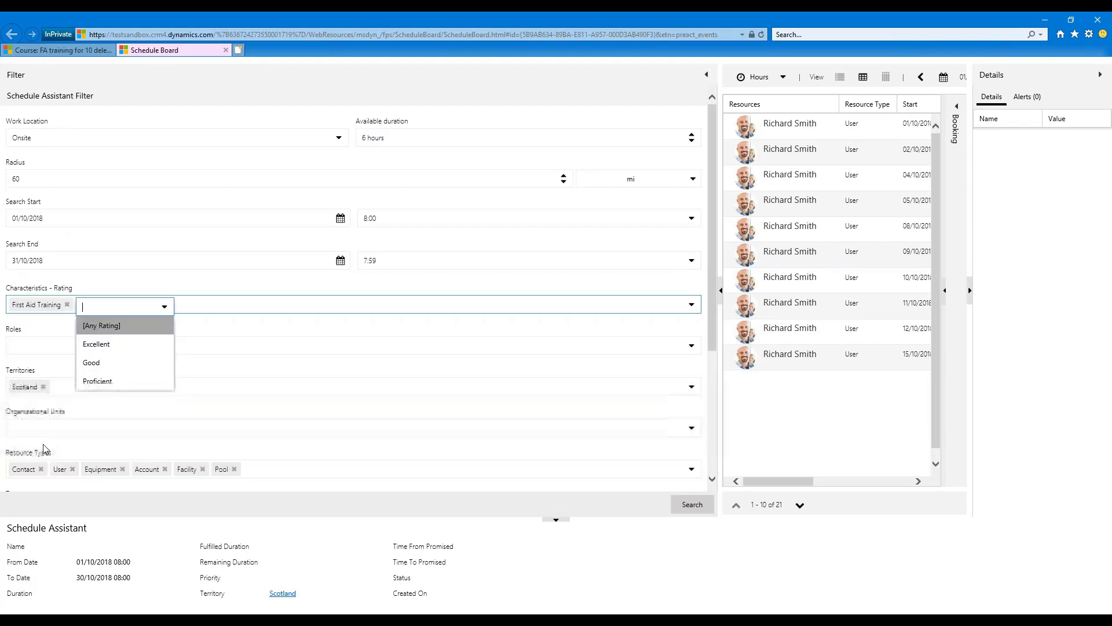
click(100, 326)
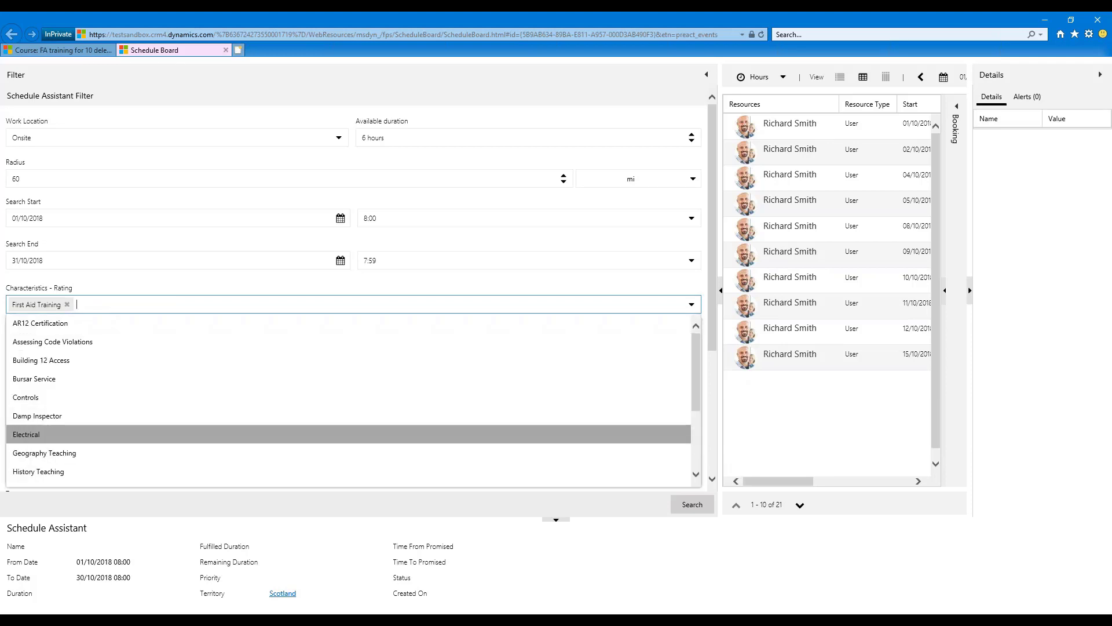
scroll(713, 412, down, 3)
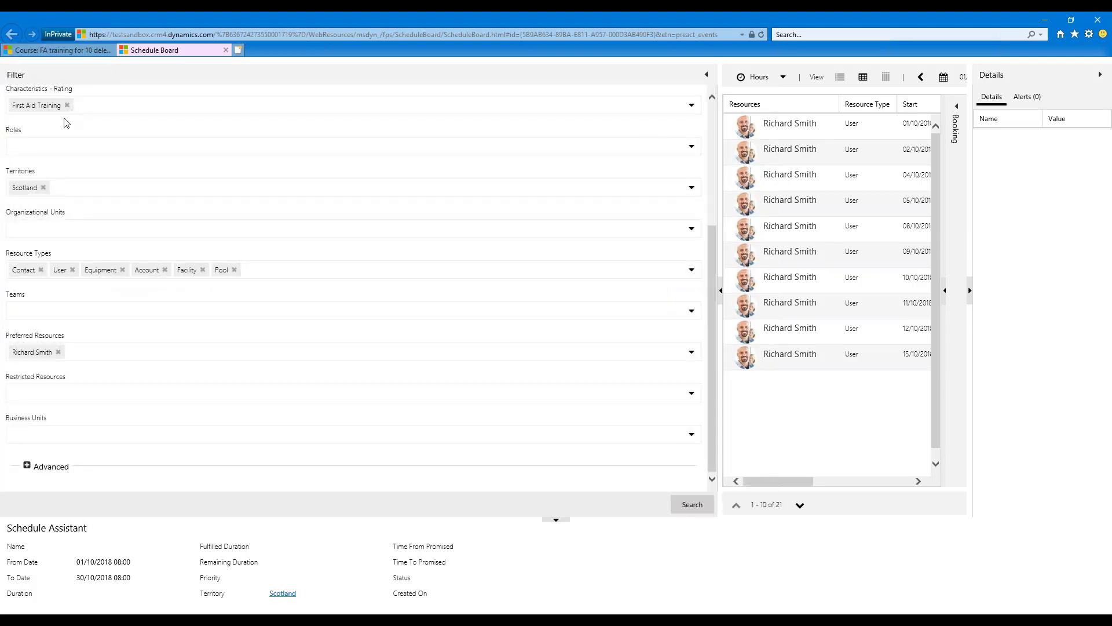
click(689, 505)
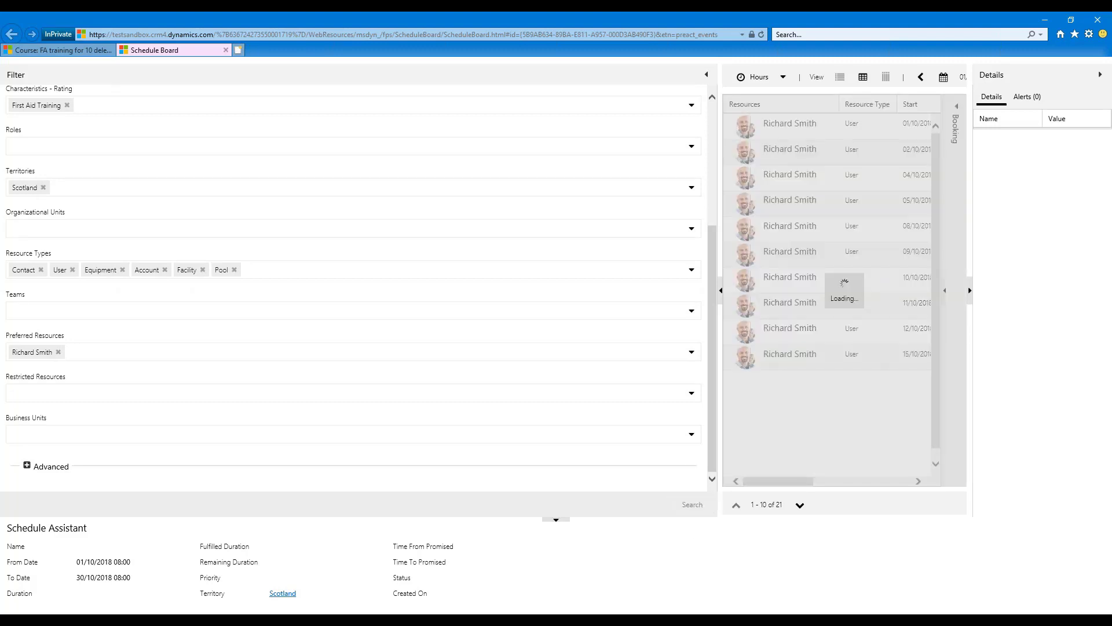
click(706, 79)
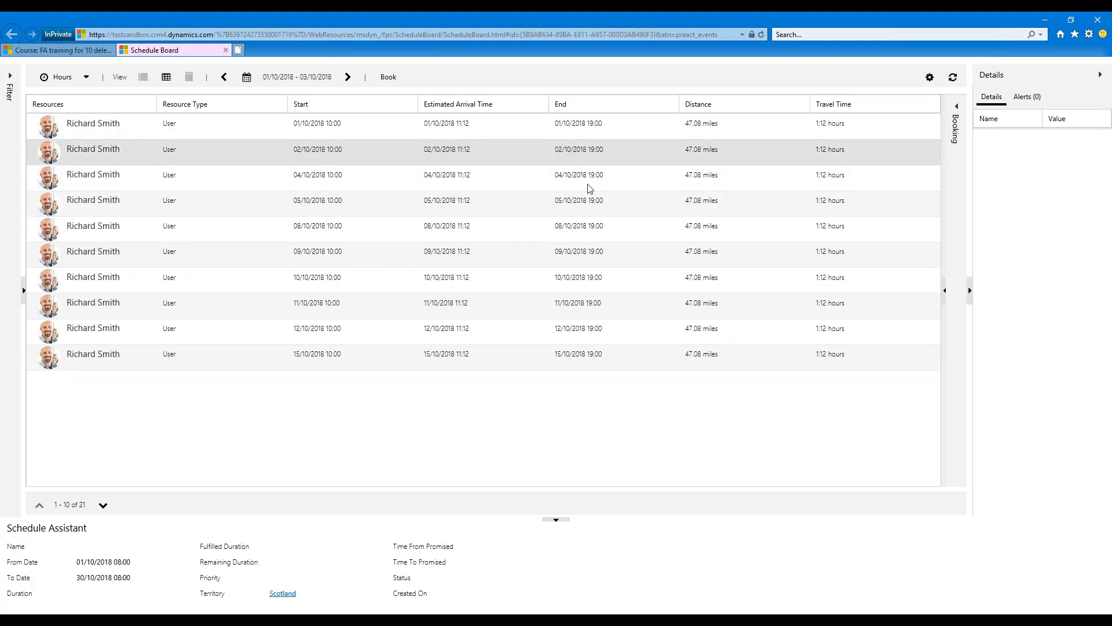
Book the first listed trainer slot, 01/10/2018 at 10:00, close the board and save the course.
click(400, 131)
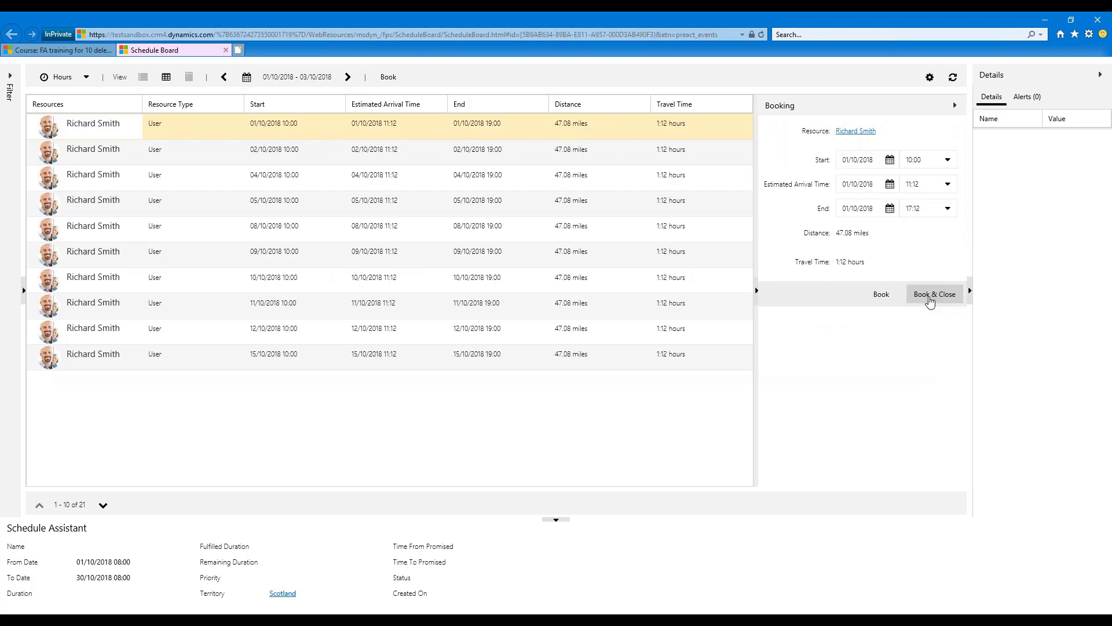
click(933, 294)
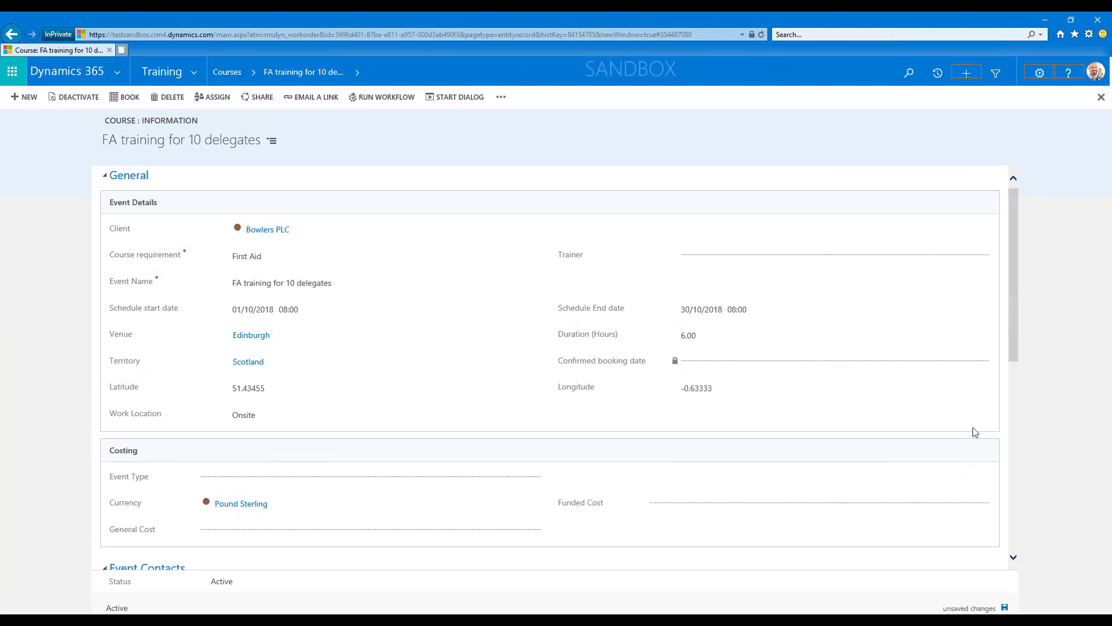
click(1005, 607)
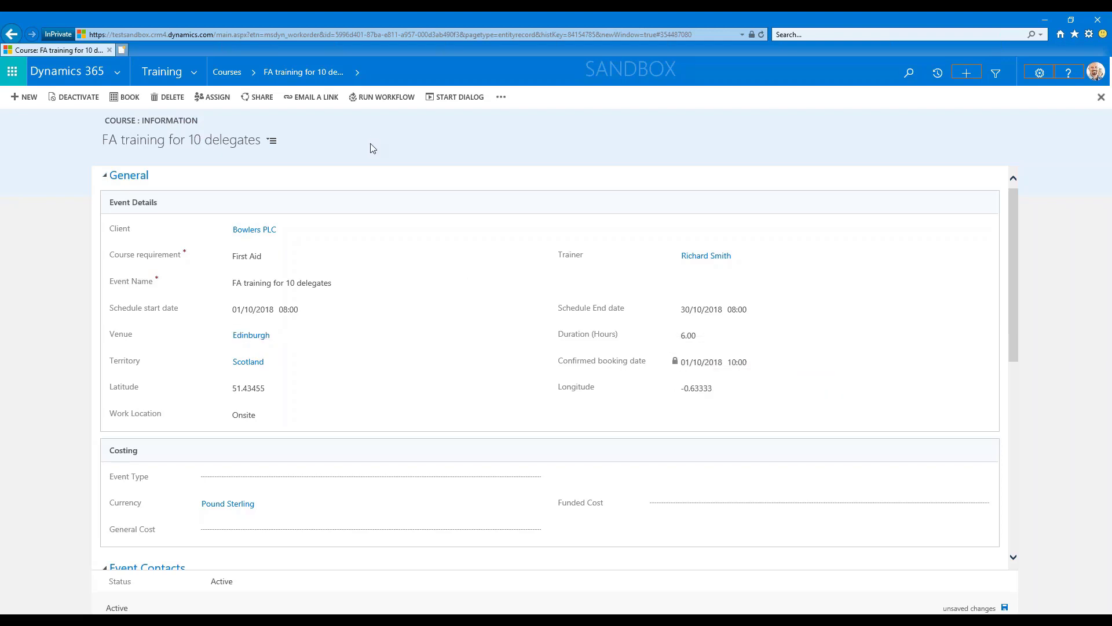
Open the resource booking associated with the FA training for 10 delegates course and examine its times and travel details.
click(359, 73)
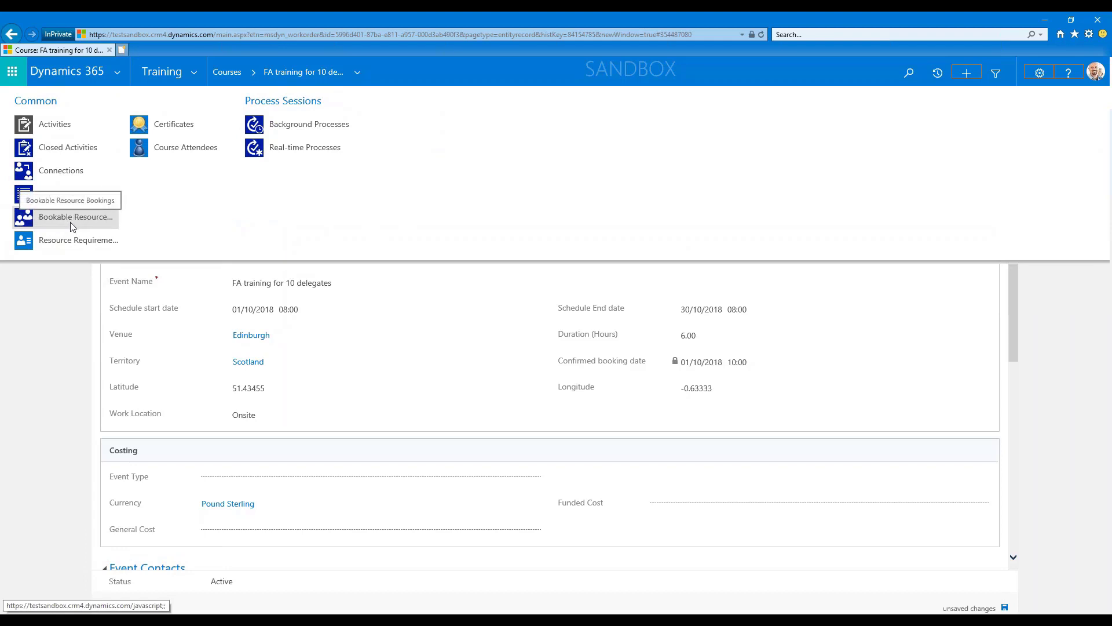
click(70, 221)
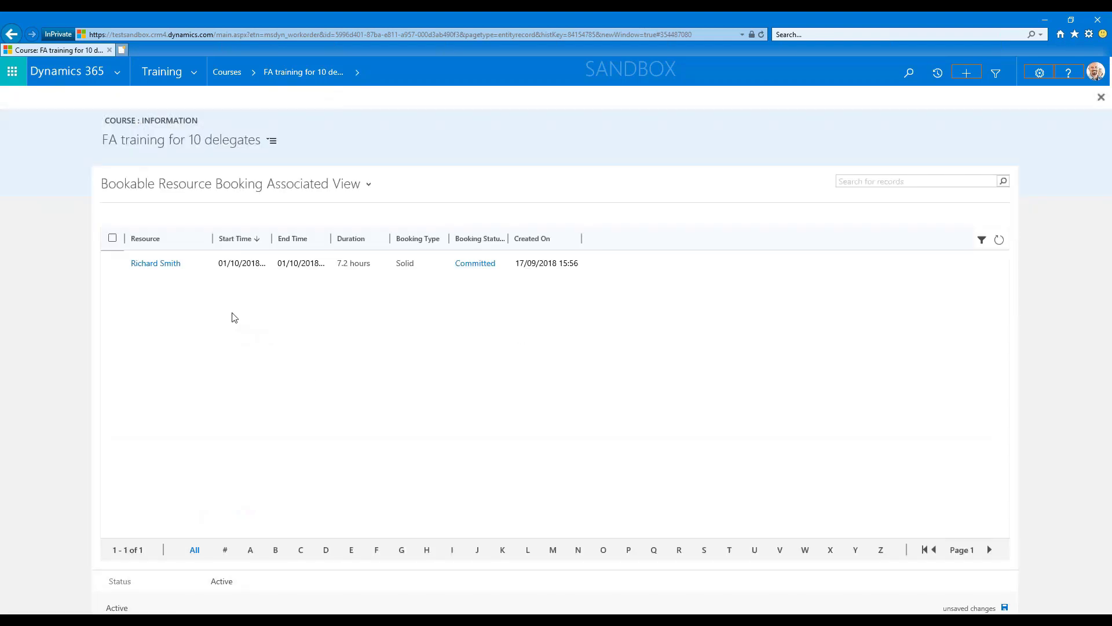
double_click(276, 266)
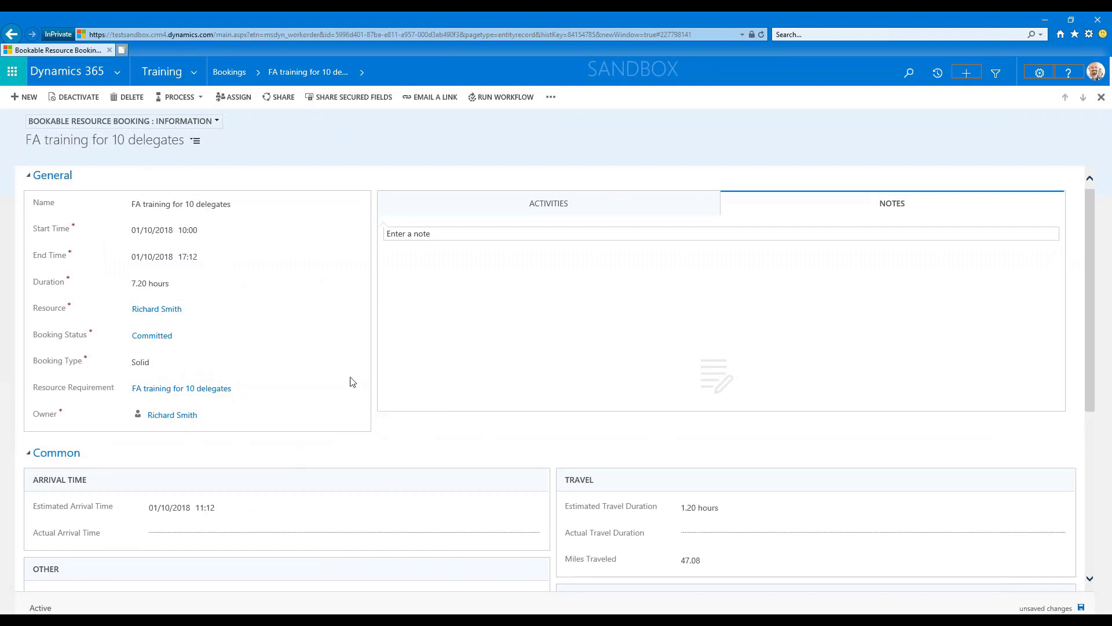
Open the Schedule Board in Resource Scheduling and step its hourly view to 01/10/2018.
click(201, 74)
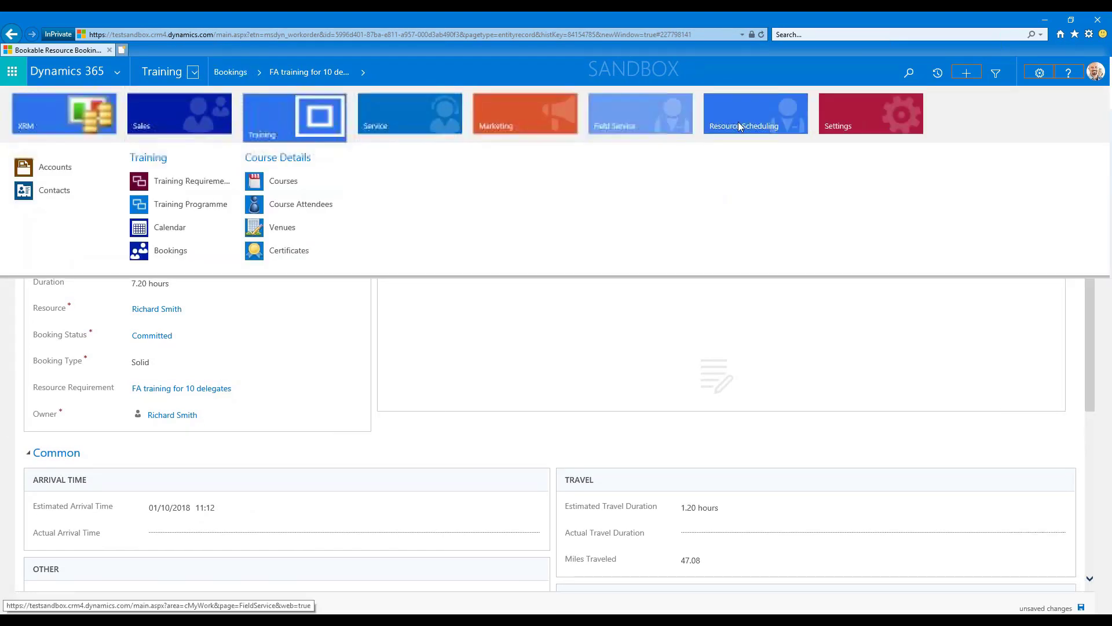
click(753, 119)
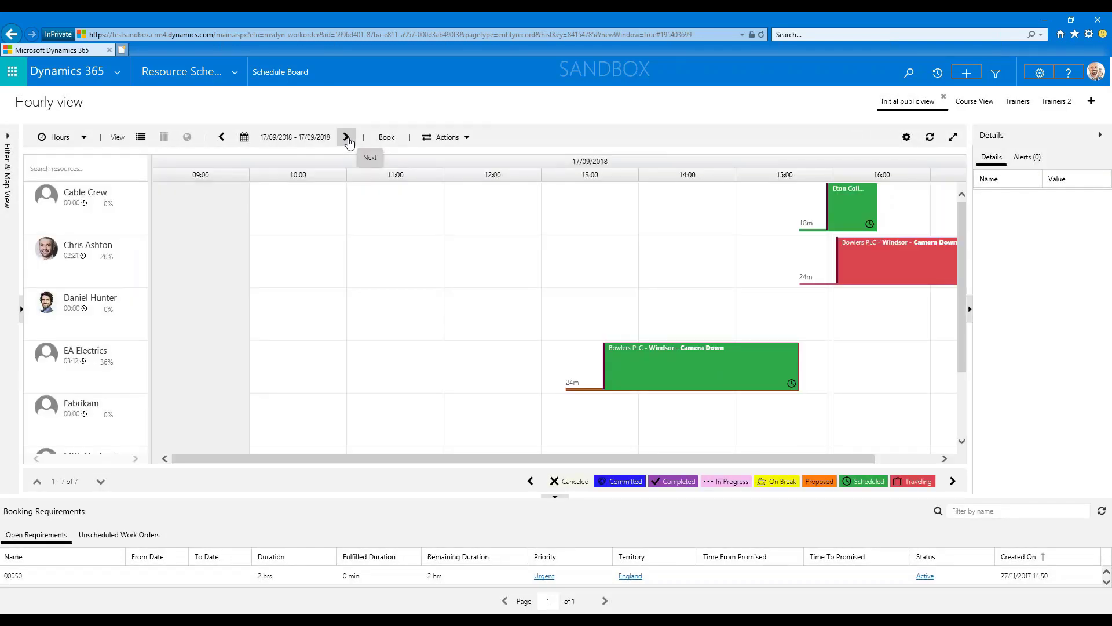
click(347, 137)
click(347, 137)
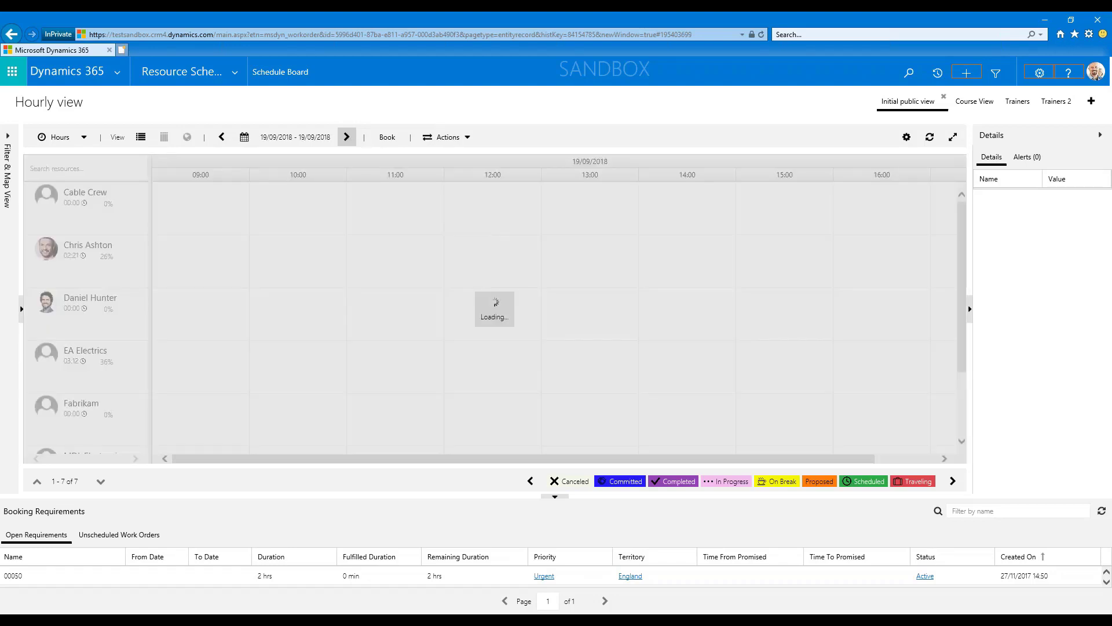
click(347, 138)
click(347, 138)
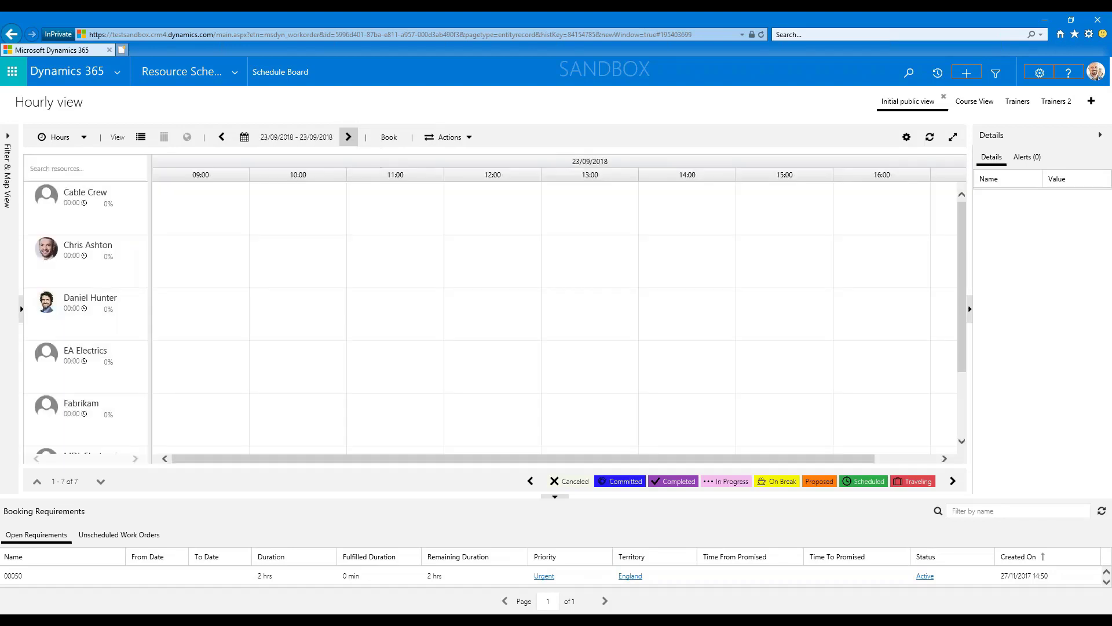
click(347, 137)
click(347, 138)
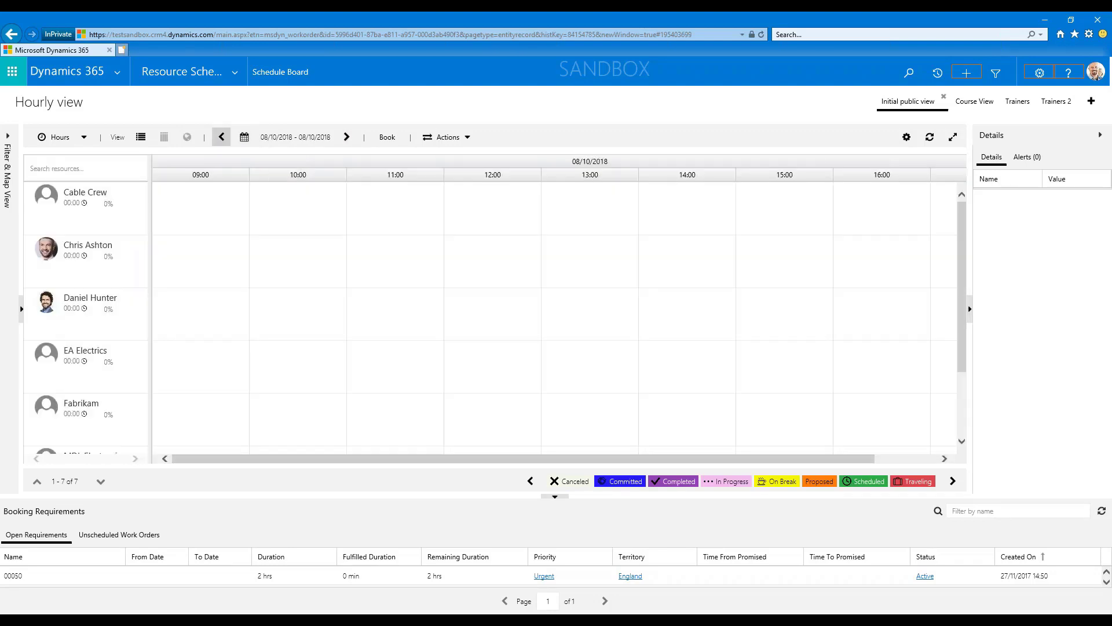
click(222, 137)
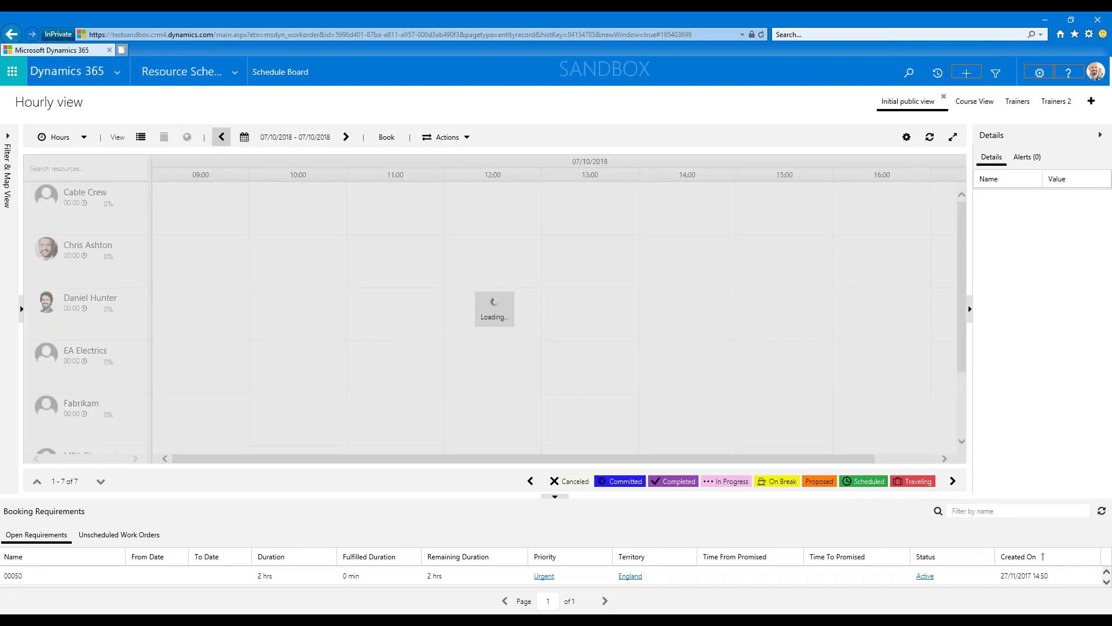
click(221, 137)
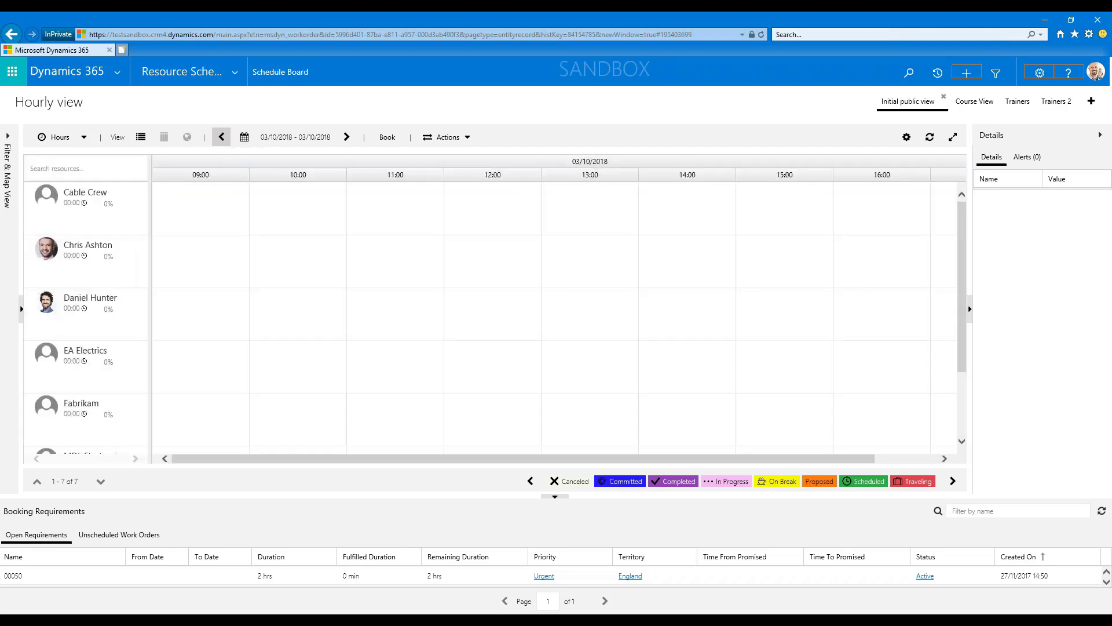
click(222, 136)
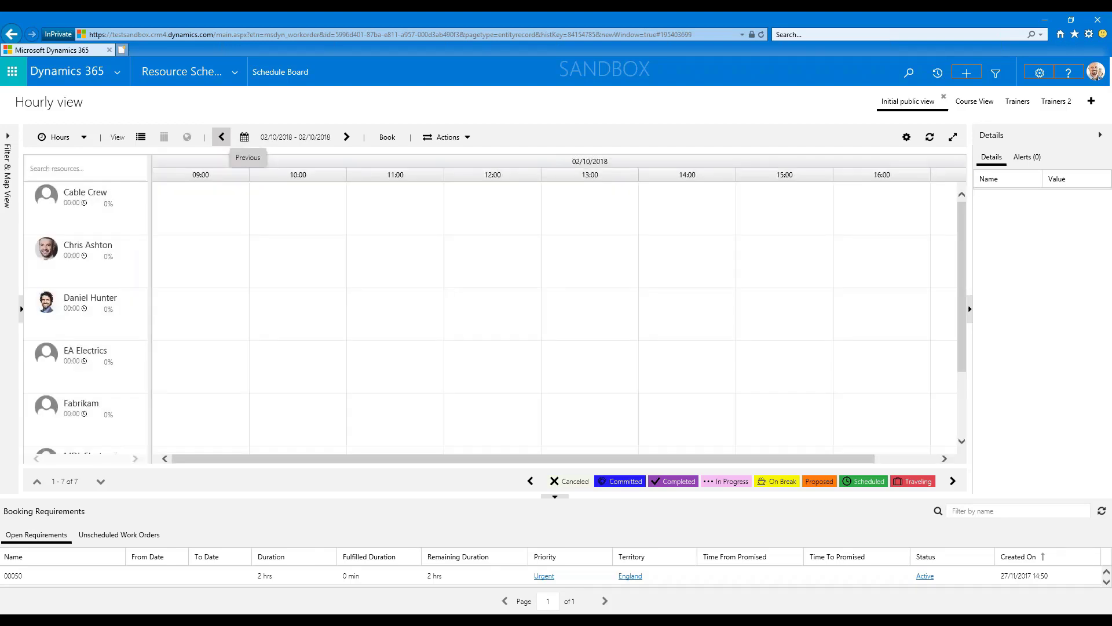
click(222, 136)
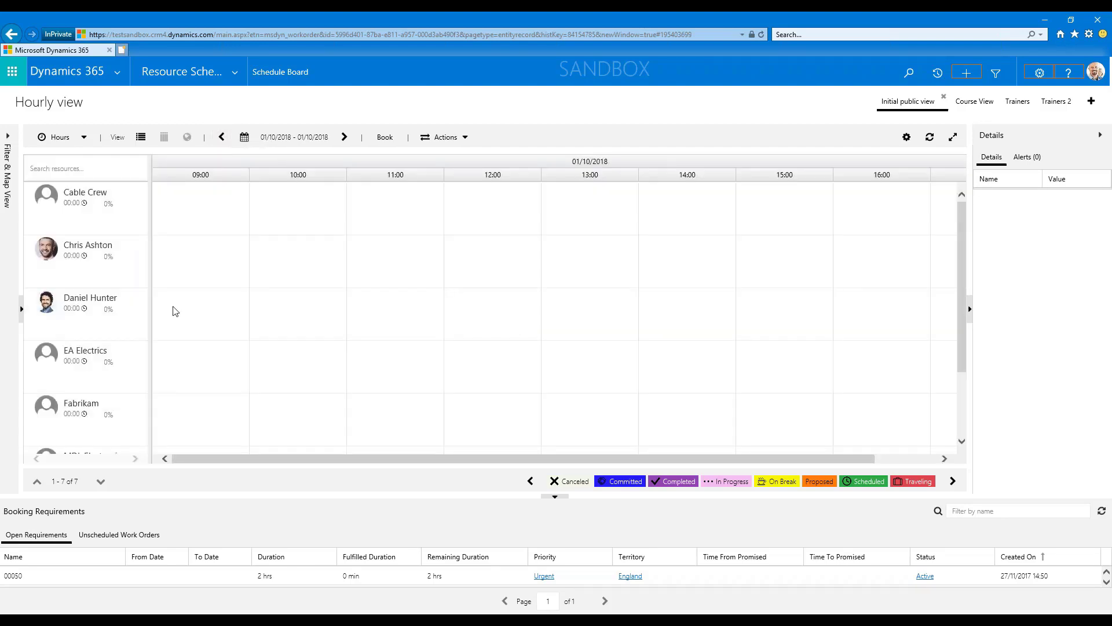
Find the FA training booking on the trainer's row and view the trainer's resource card with skills and roles.
scroll(81, 310, down, 3)
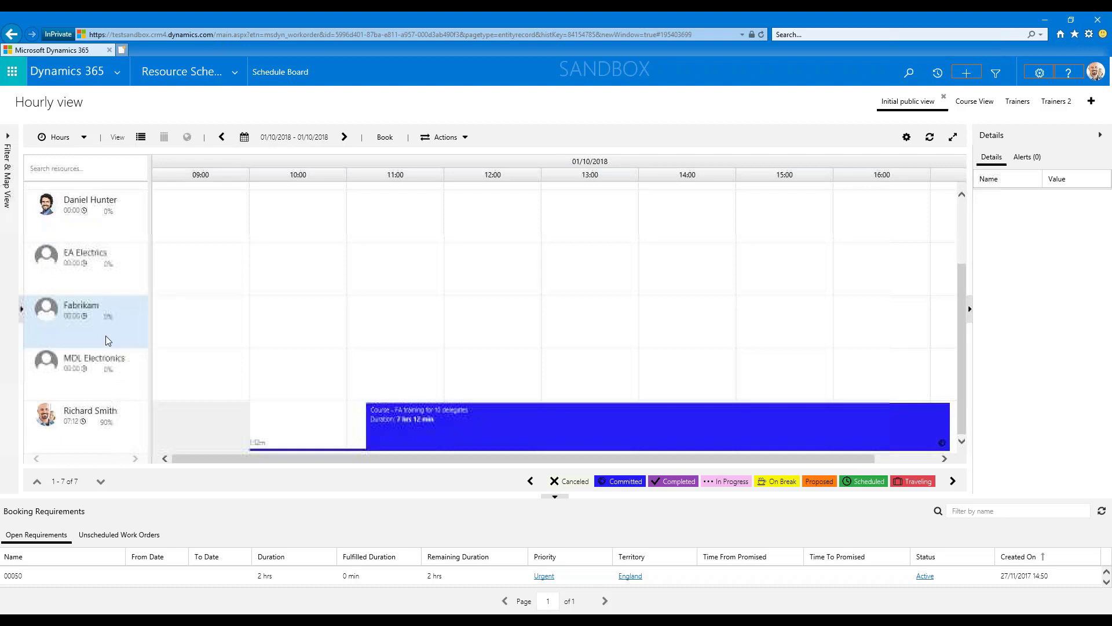
right_click(68, 432)
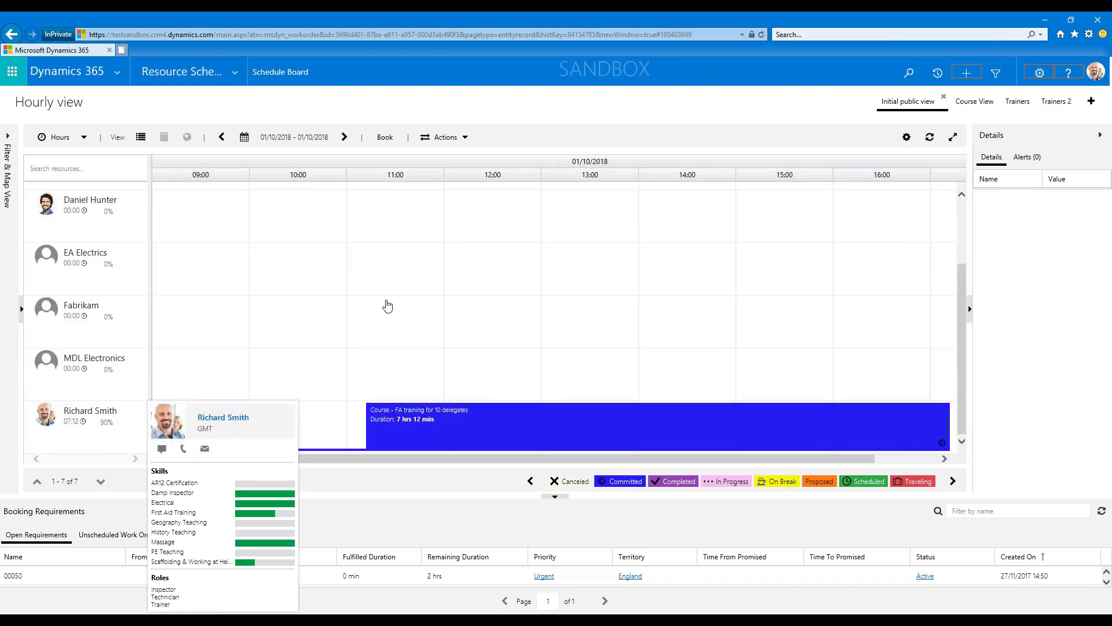
mouse_move(575, 415)
In Course View, find availability for the unscheduled First aid course and book the trainer's free slot after the existing work order on 17/09/2018.
click(976, 102)
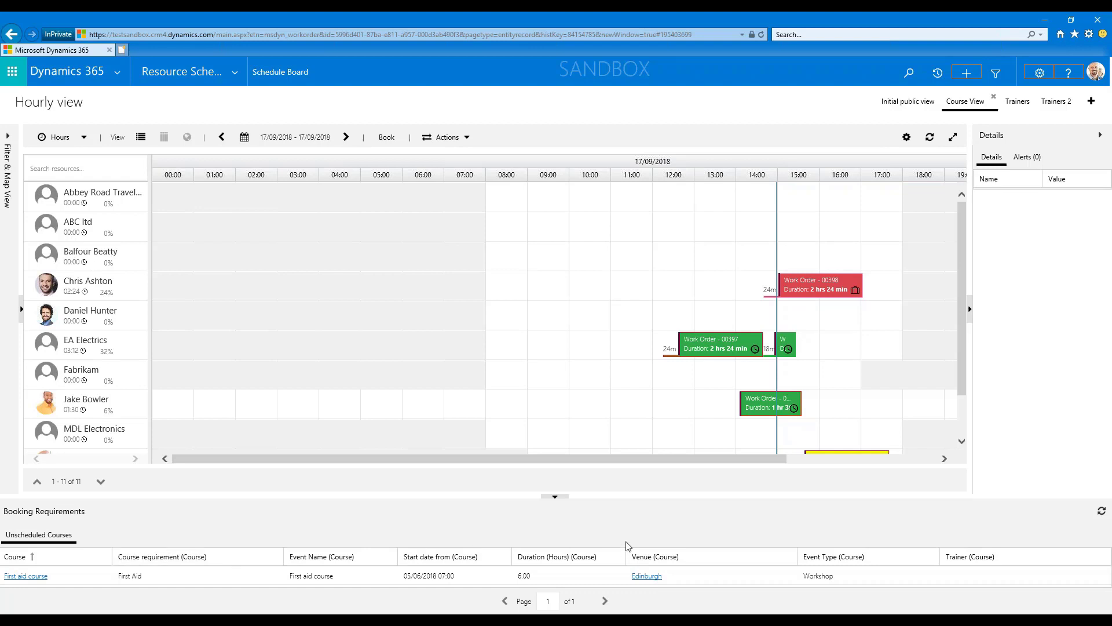
click(226, 580)
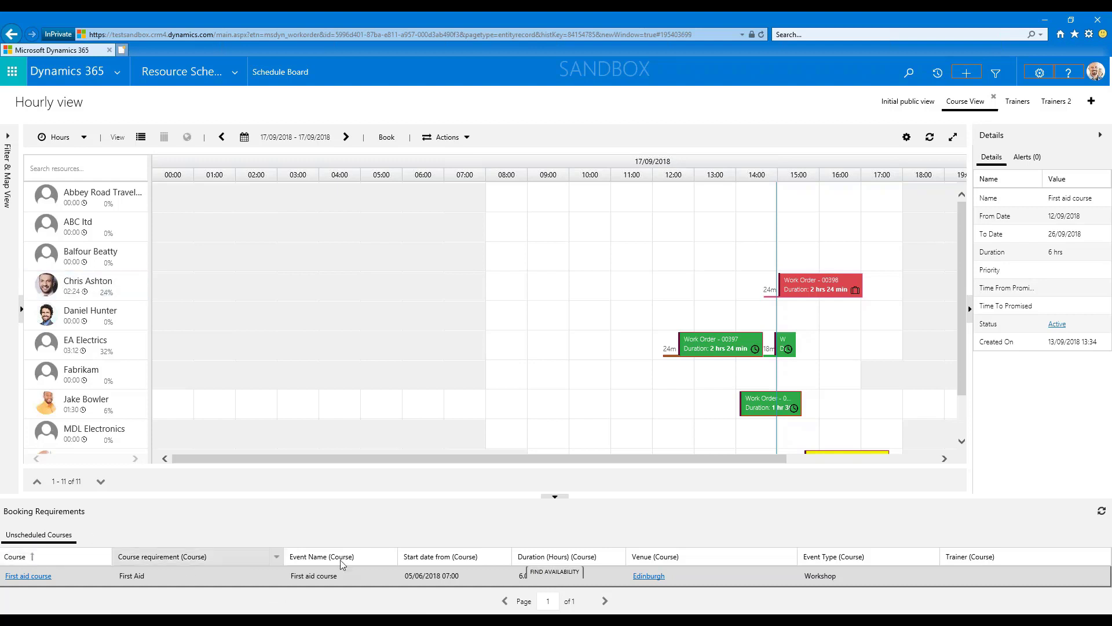
drag(375, 581, 322, 574)
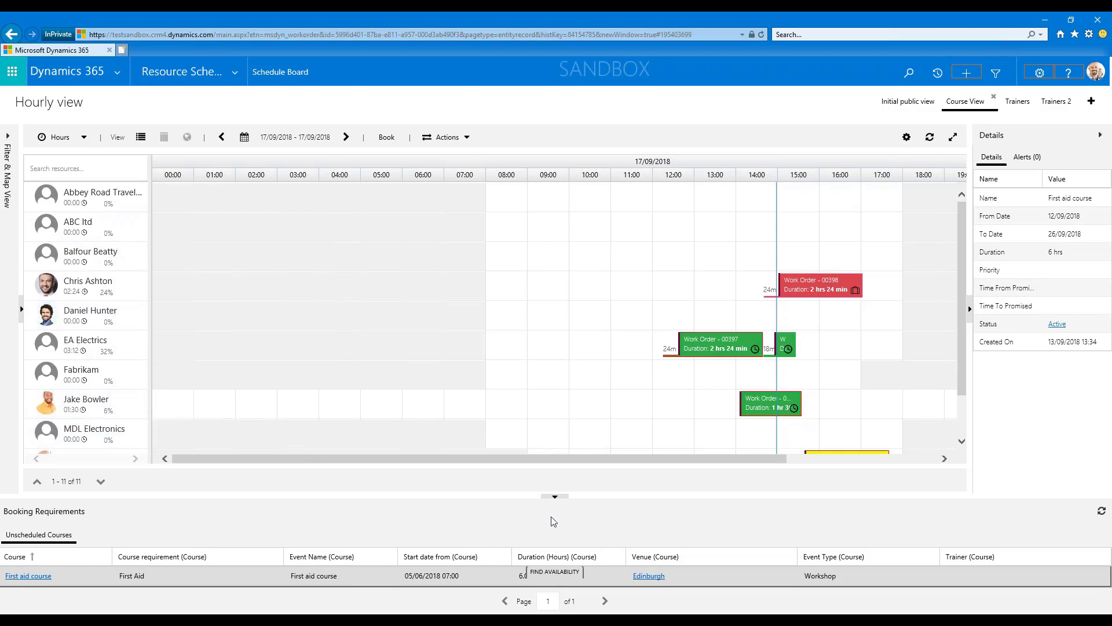
click(547, 573)
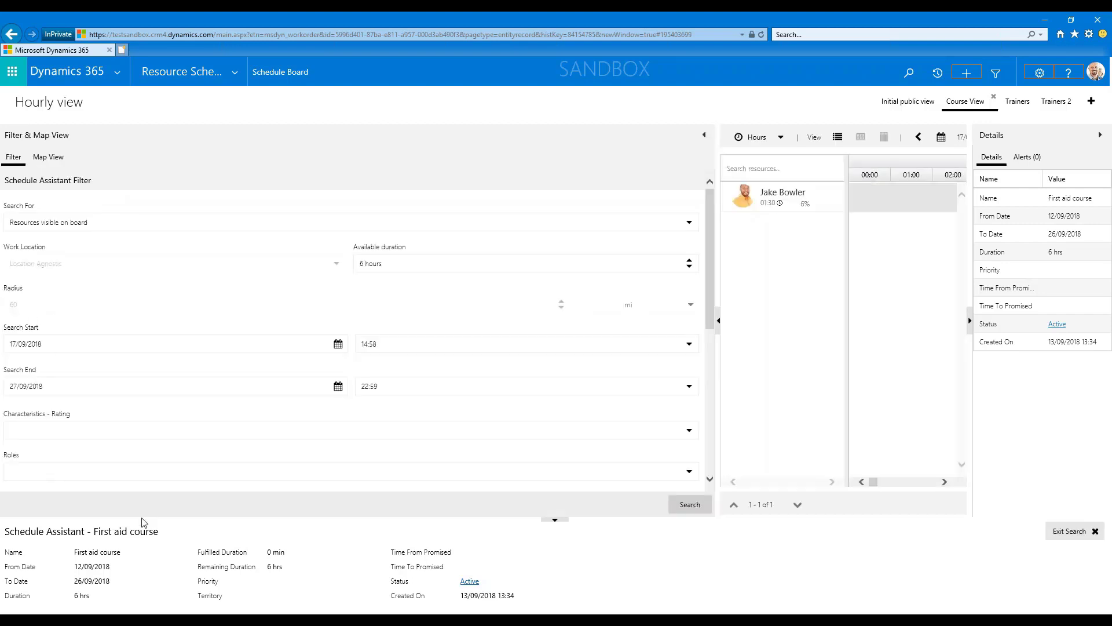
click(704, 138)
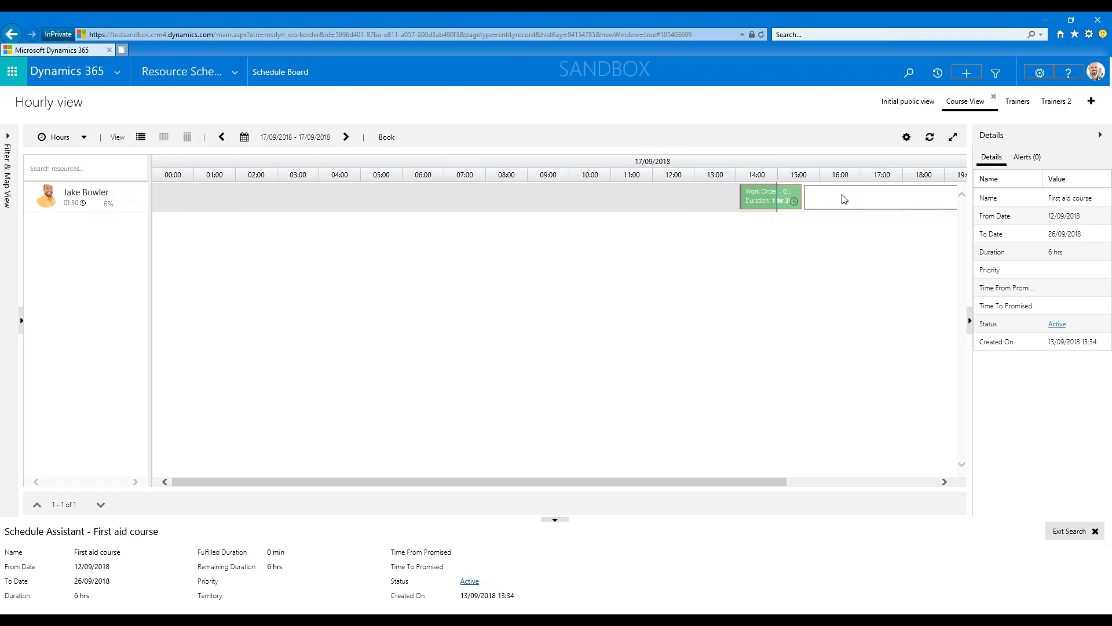
click(820, 195)
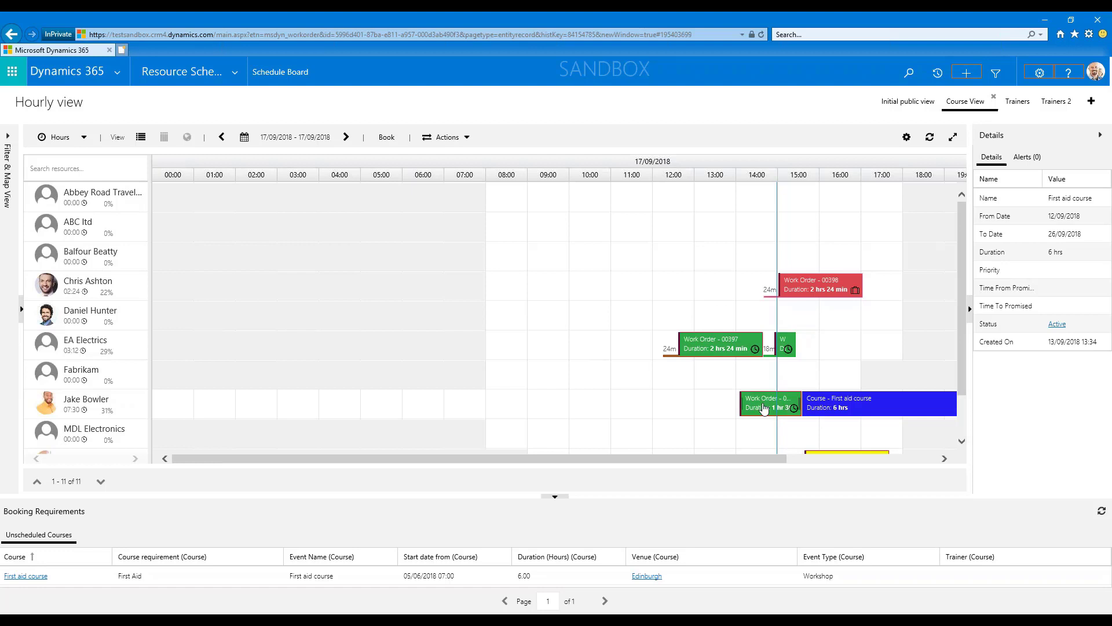
Reassign the work order preceding the First aid course to Fabrikam, and the 2 hrs 24 min EA Electrics work order to that course's trainer at about 11:00.
mouse_move(764, 407)
drag(765, 407, 763, 379)
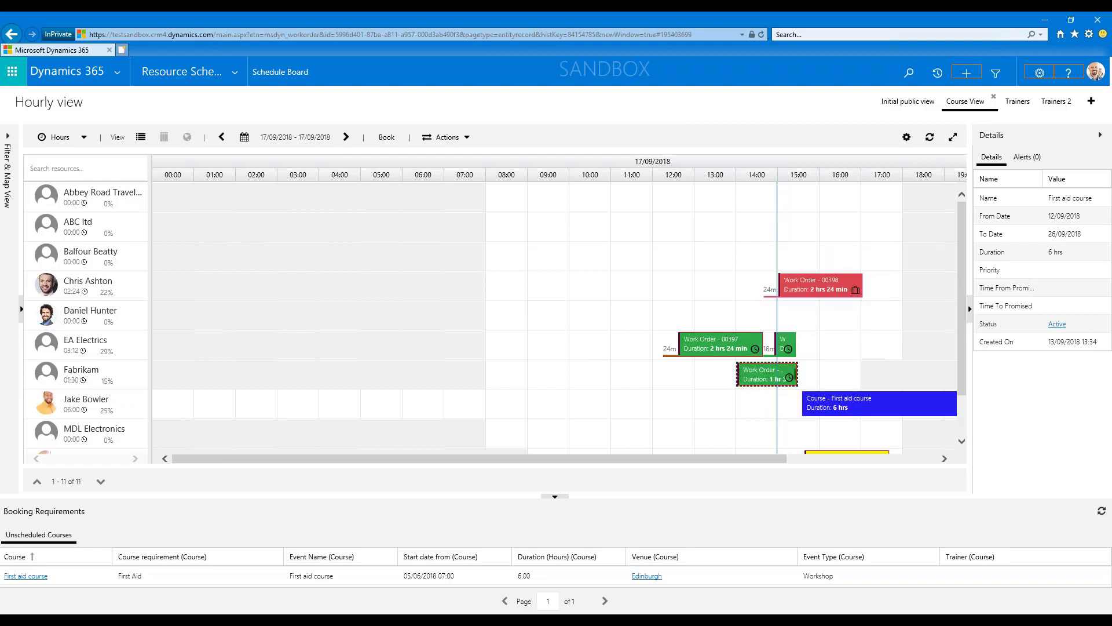
drag(697, 364, 667, 403)
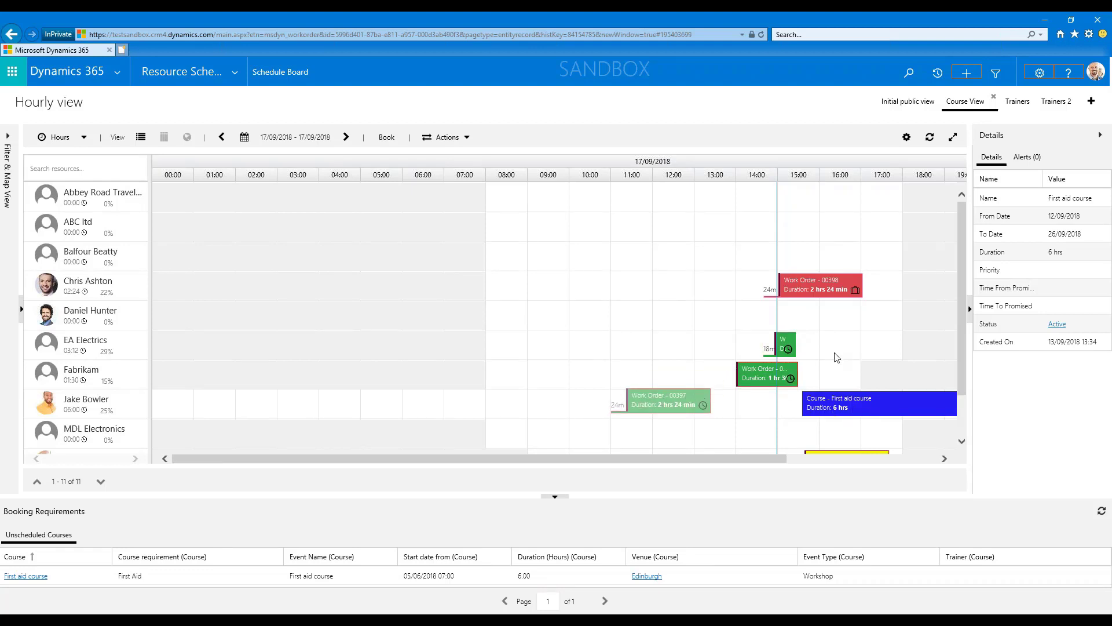
scroll(836, 356, down, 2)
scroll(847, 376, up, 2)
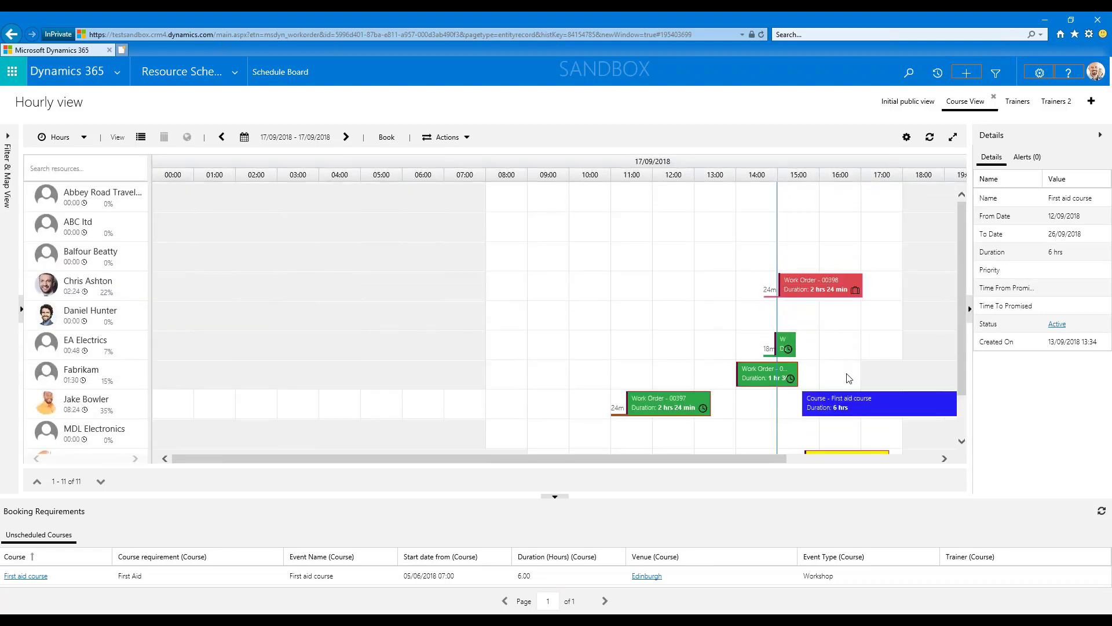
scroll(836, 289, down, 2)
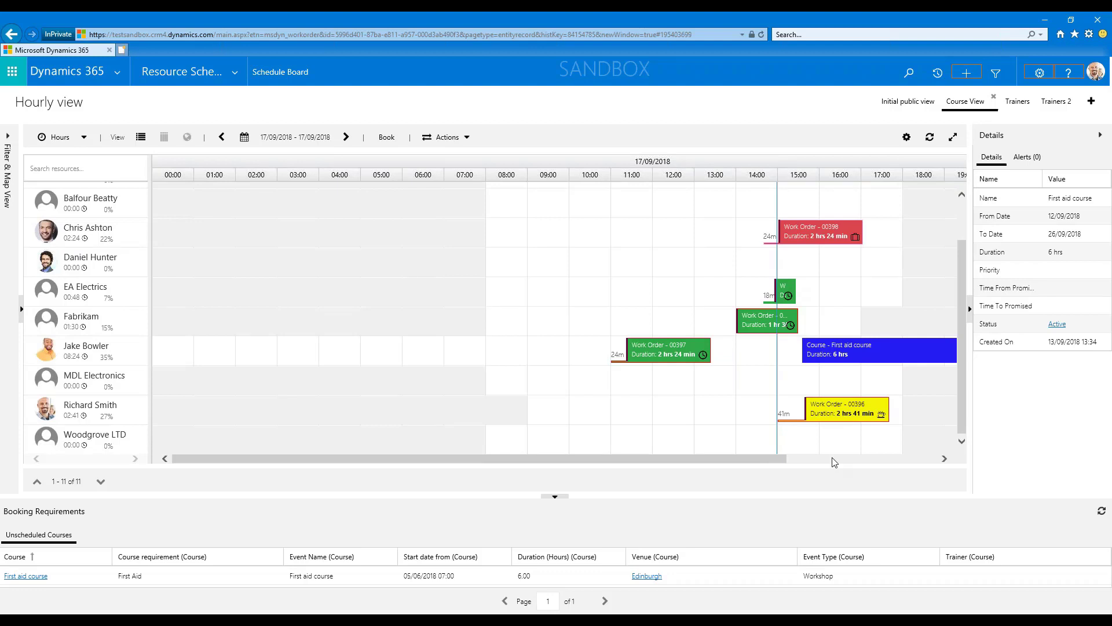
click(236, 72)
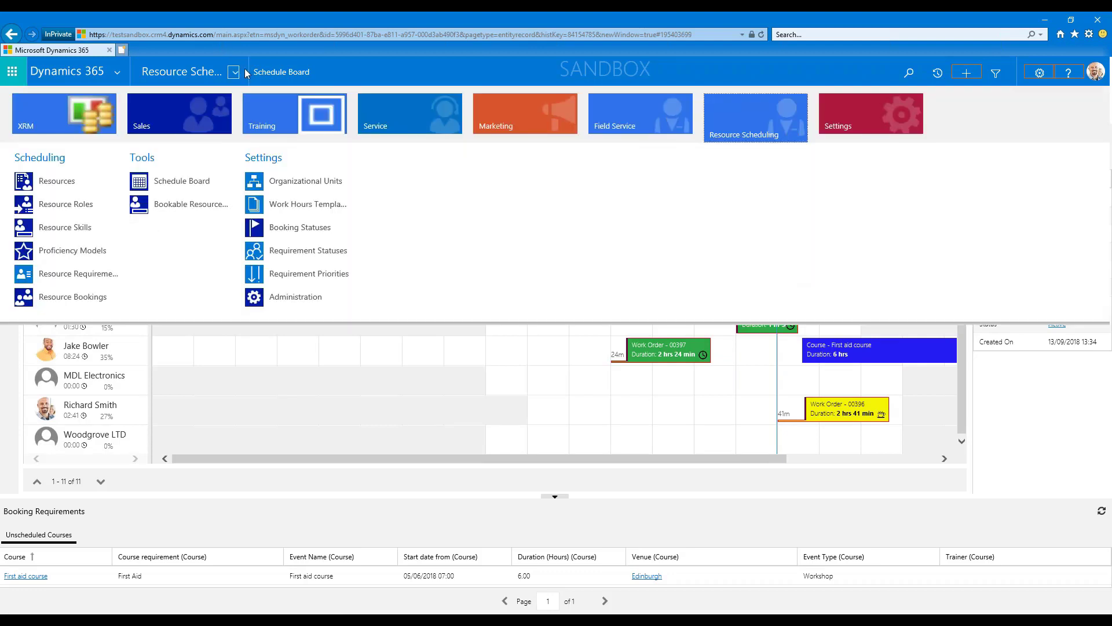
click(260, 85)
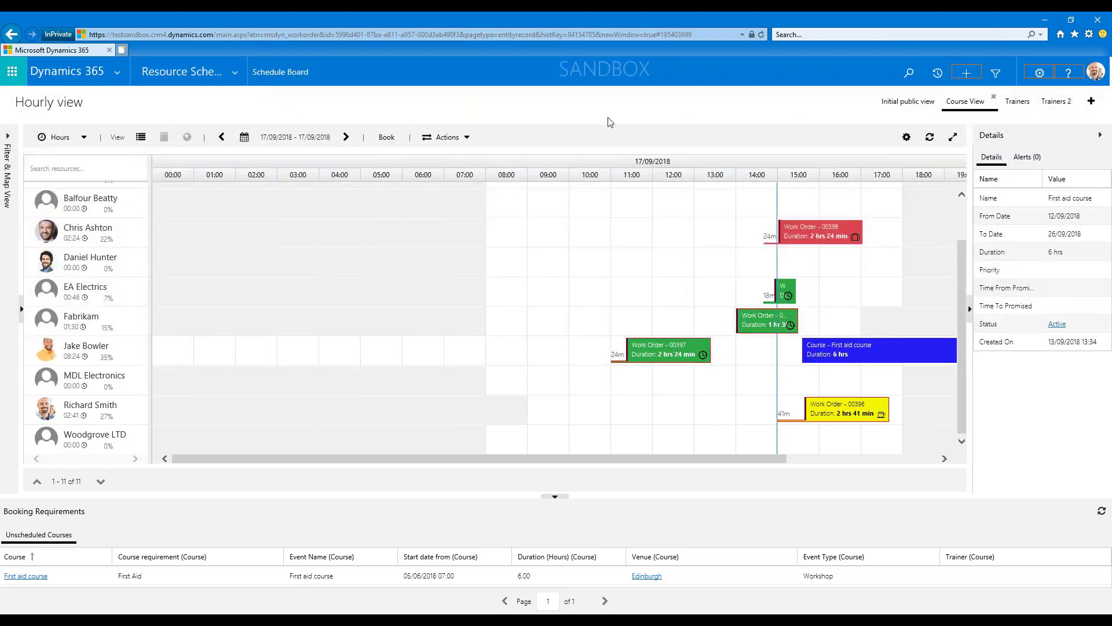